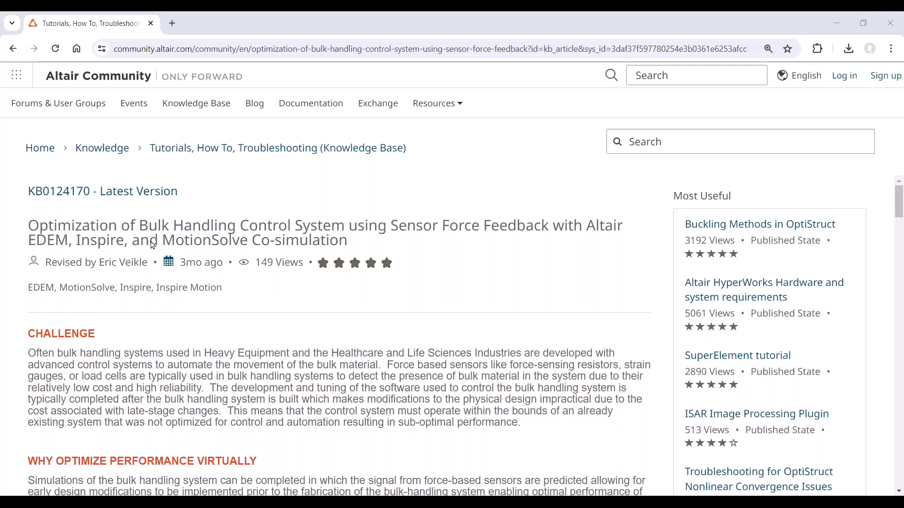
Read through the Altair Community article on bulk handling control system optimization, highlighting its address and title
scroll(415, 356, down, 10)
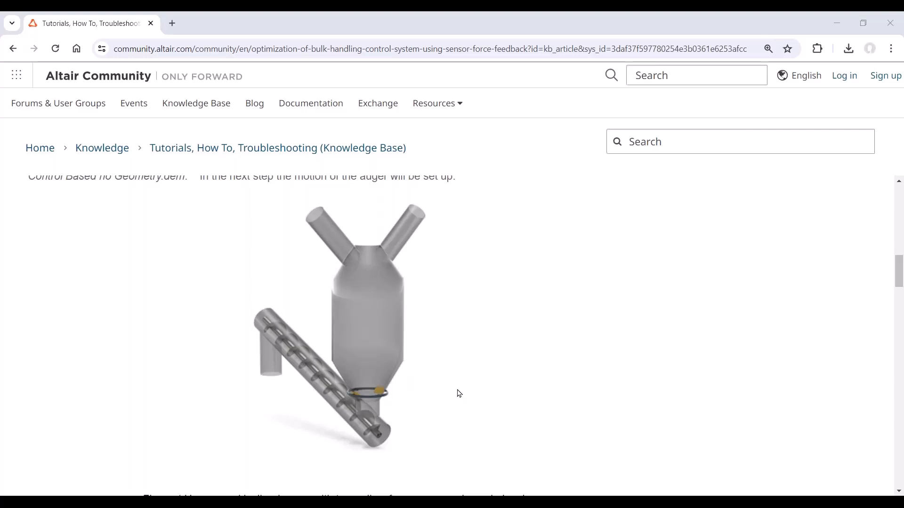
scroll(381, 390, down, 1)
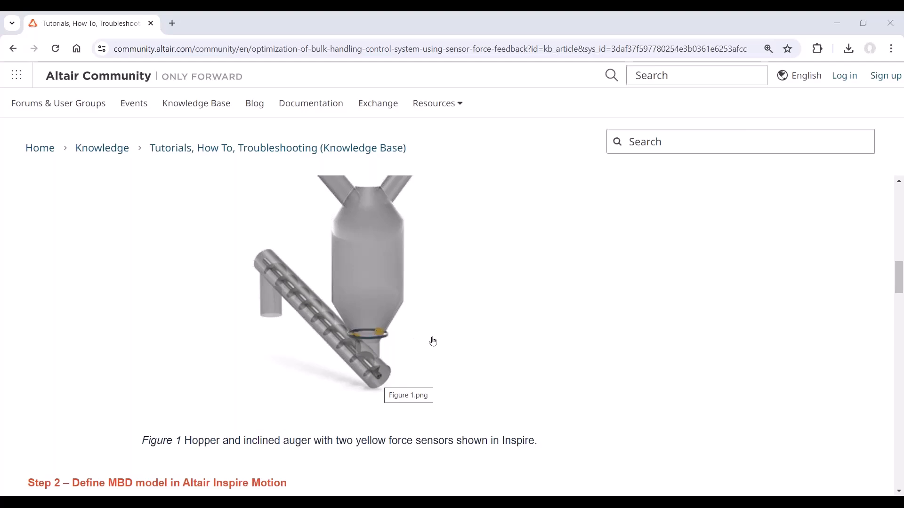
scroll(439, 349, up, 15)
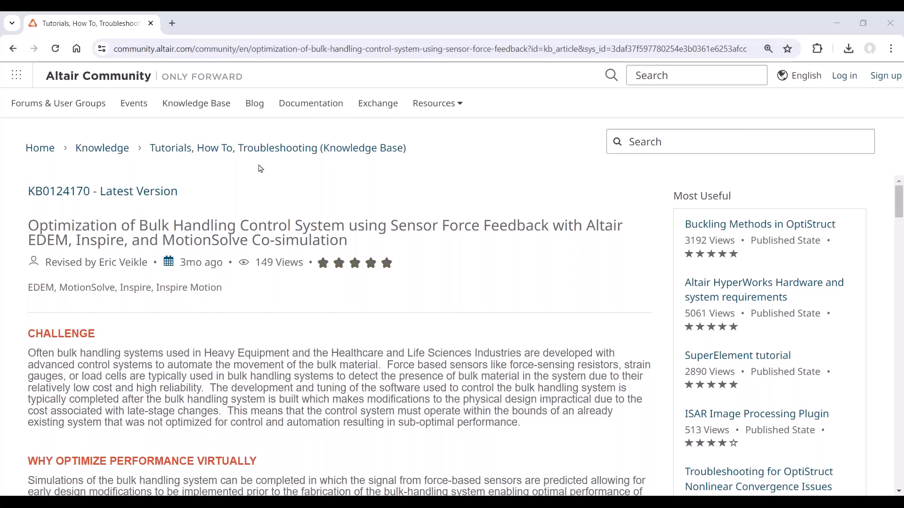
scroll(242, 202, down, 6)
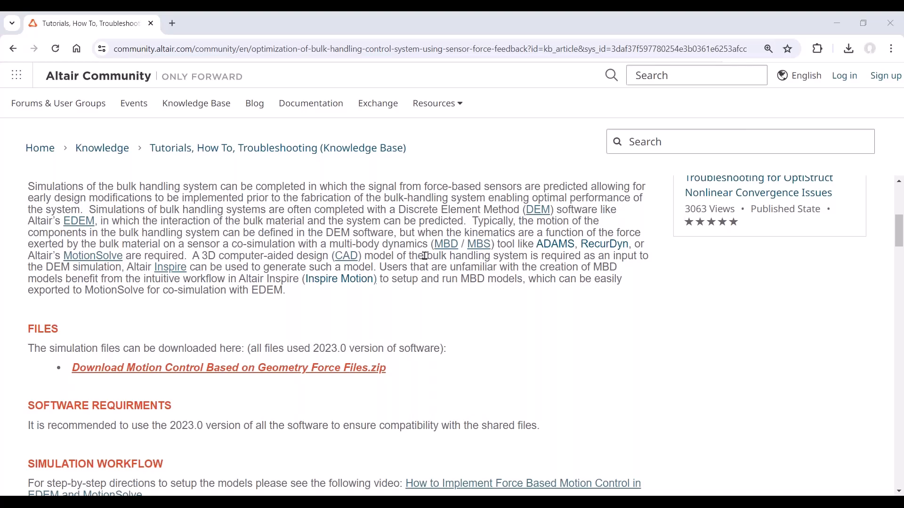
scroll(425, 255, up, 5)
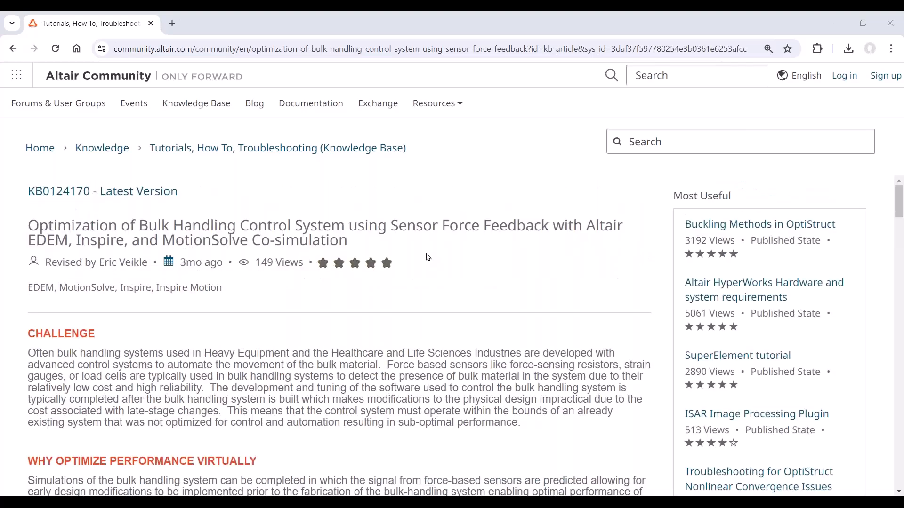
drag(190, 48, 111, 49)
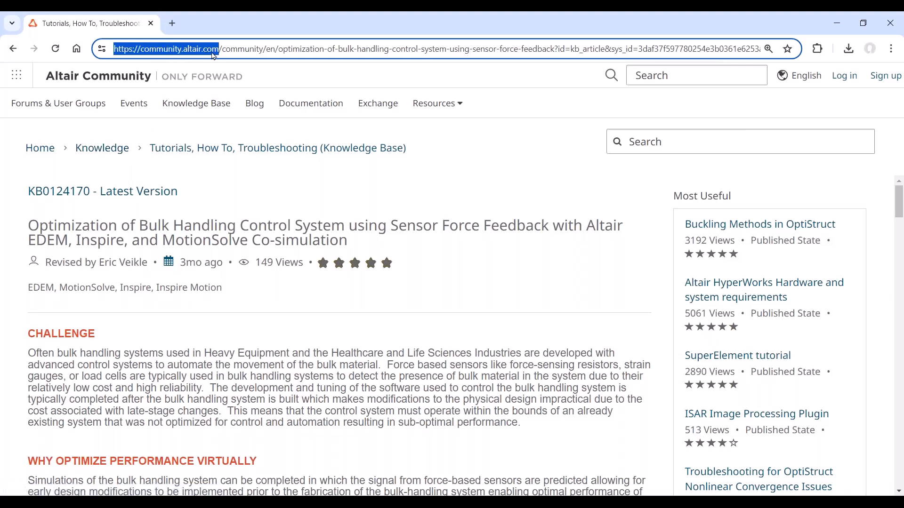
drag(30, 222, 364, 245)
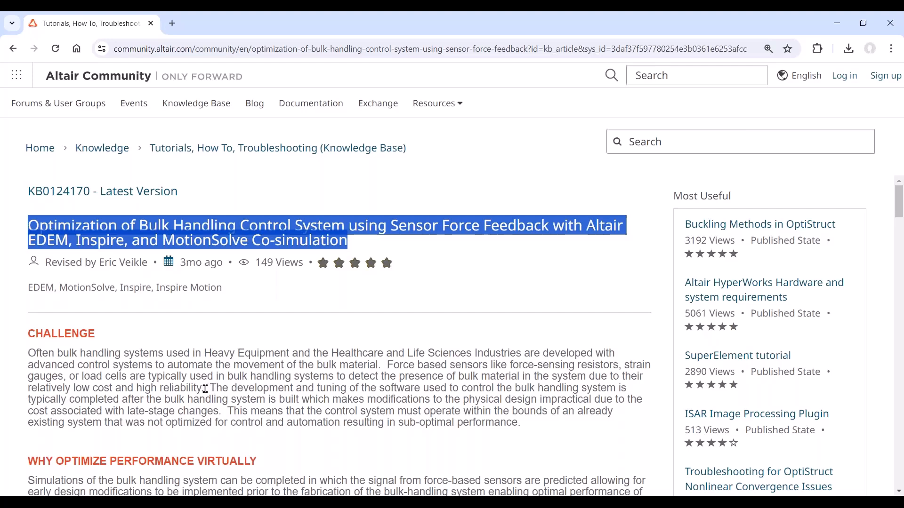
click(241, 351)
Scroll the article down to its Simulation Workflow and Step 1 CAD model sections
scroll(243, 348, down, 5)
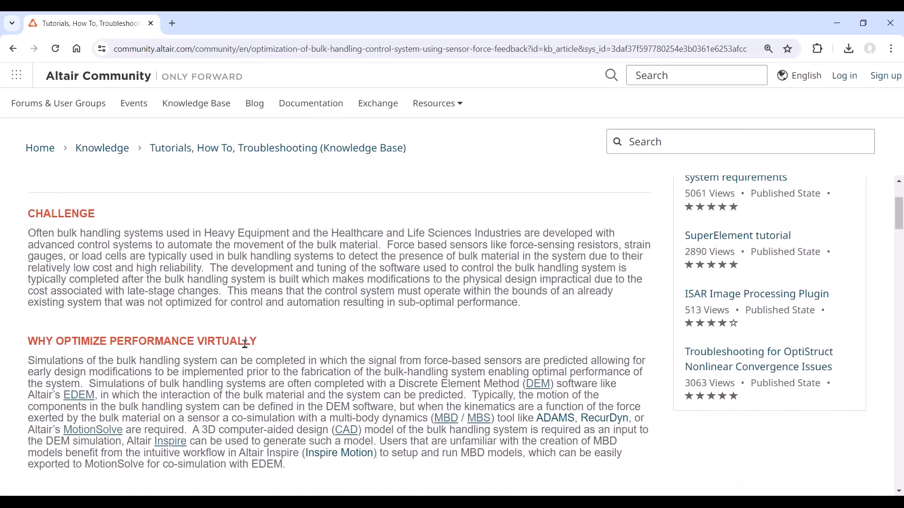
scroll(245, 344, down, 4)
scroll(240, 351, down, 1)
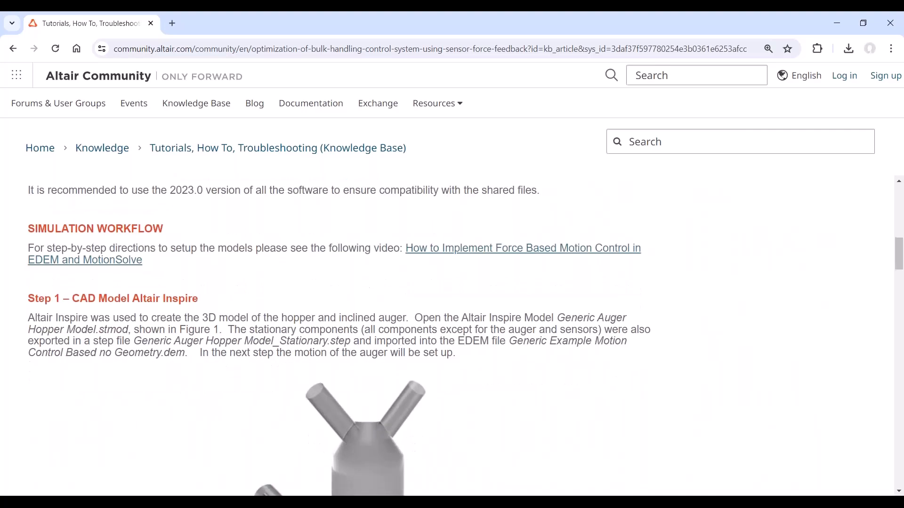
Switch to File Explorer and browse the Motion Control Based on Geometry Force Files folder and its subfolders
click(189, 503)
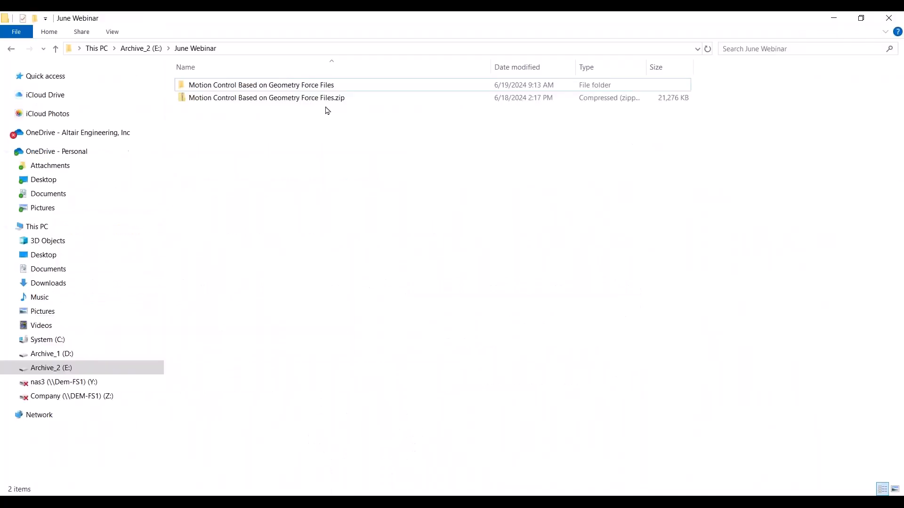
click(142, 49)
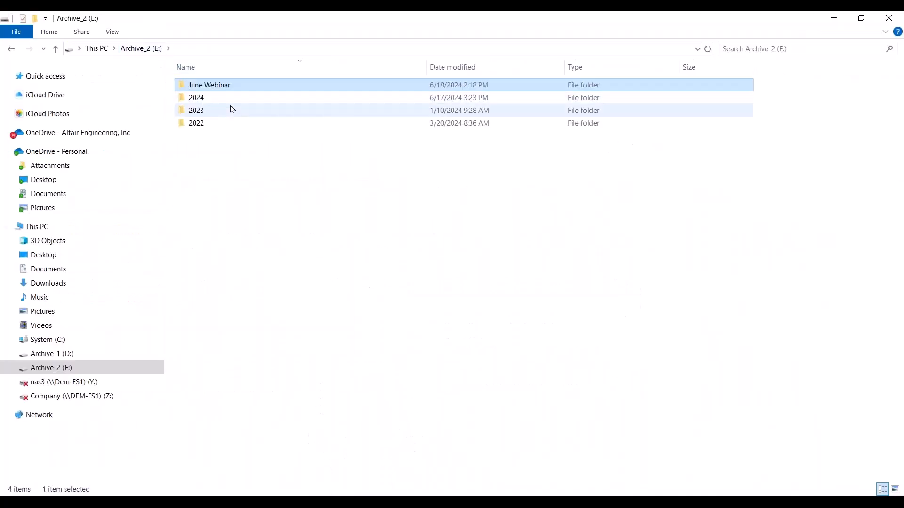
double_click(217, 88)
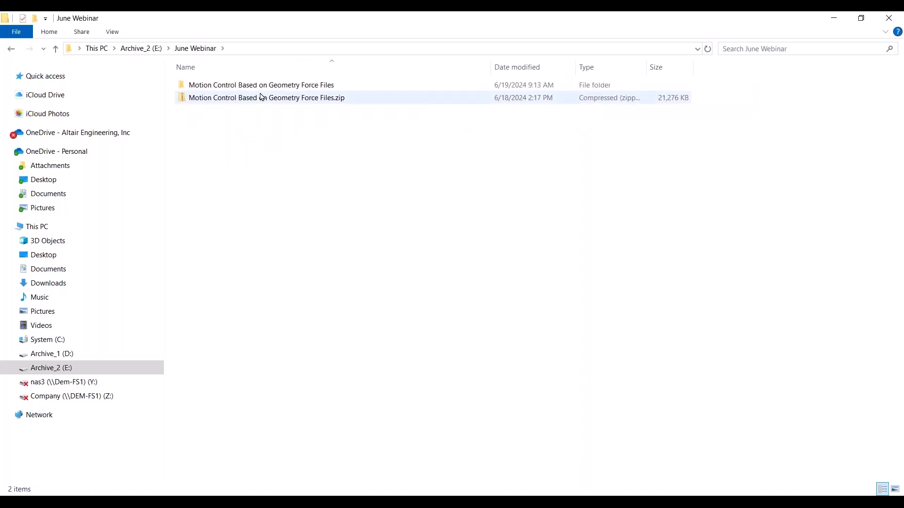
double_click(316, 87)
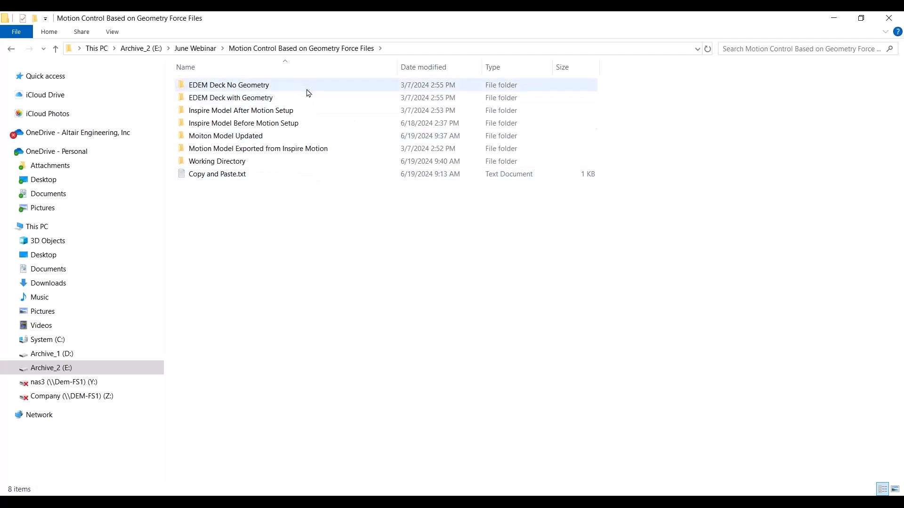
click(306, 97)
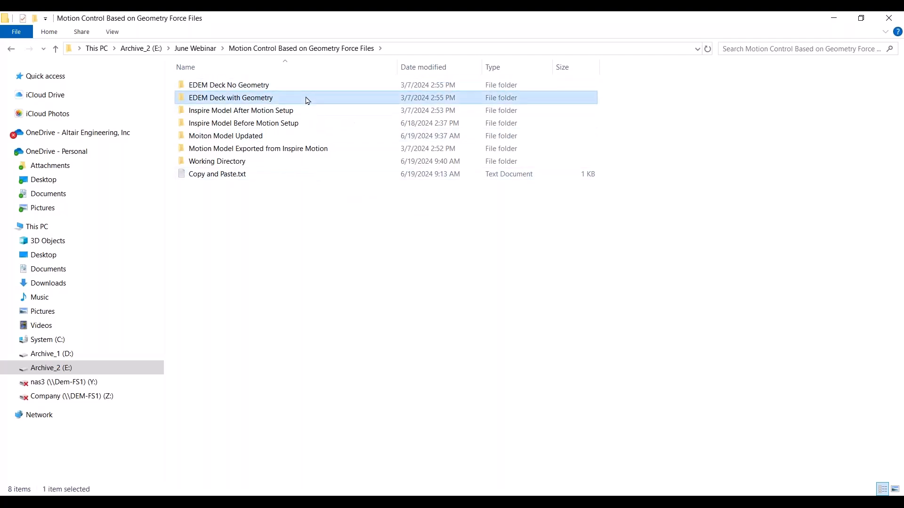
click(309, 115)
click(310, 125)
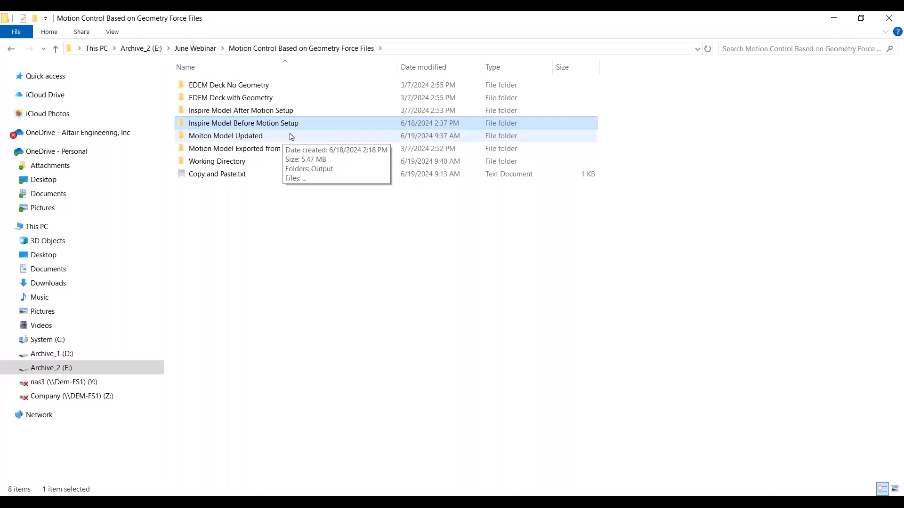
click(292, 148)
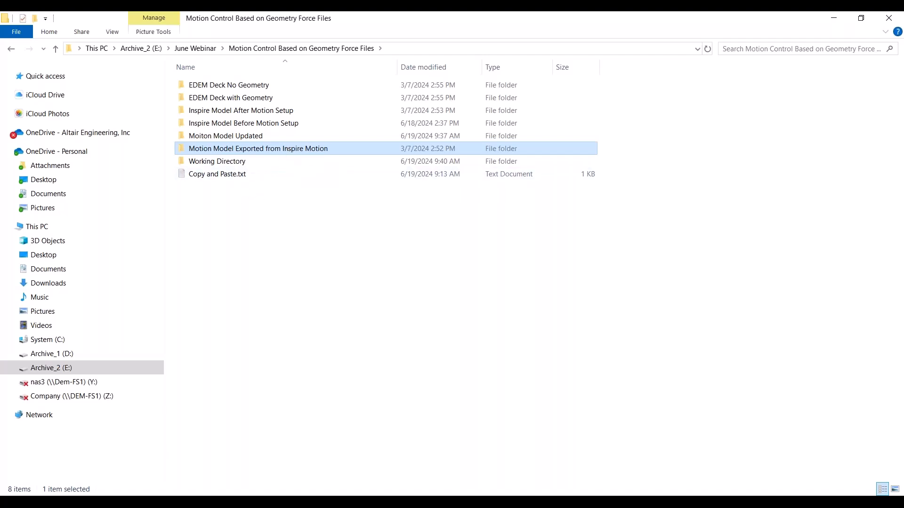
Launch Inspire 2023 from the Start menu and dismiss the license warning
click(10, 502)
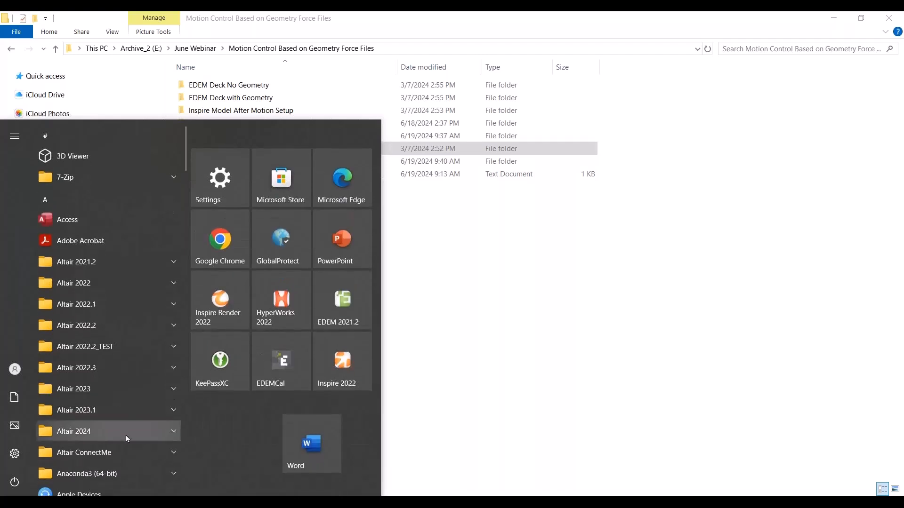
scroll(245, 392, down, 3)
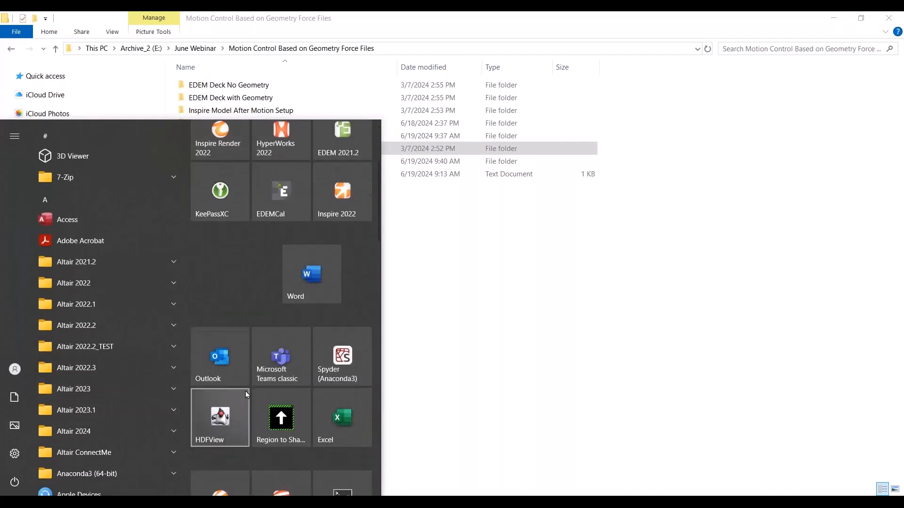
scroll(245, 392, down, 7)
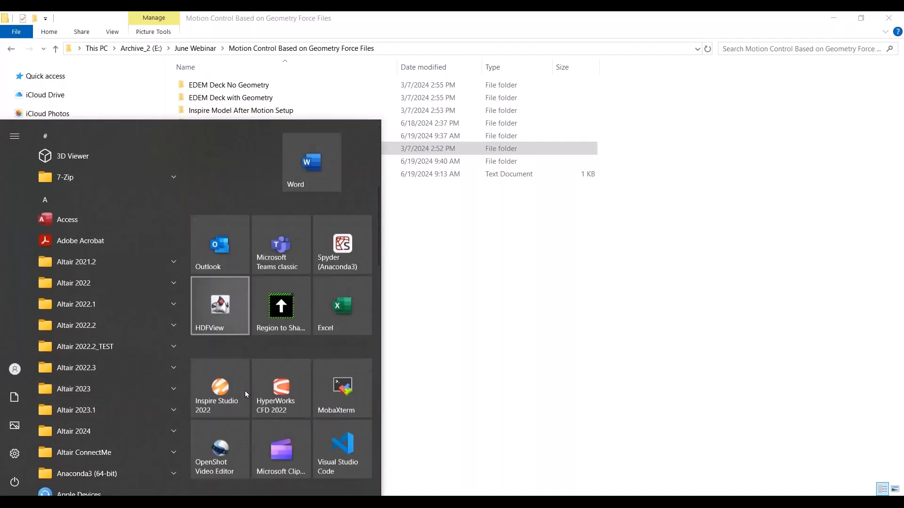
scroll(245, 393, down, 5)
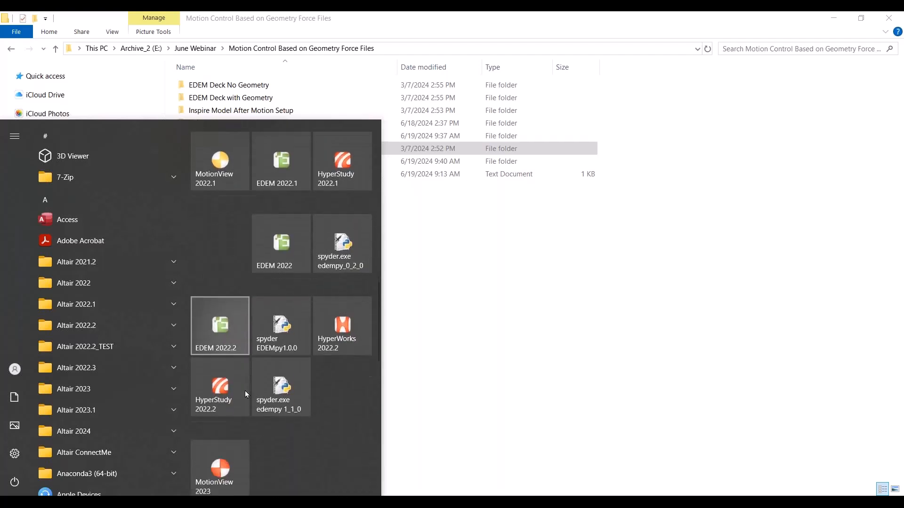
scroll(246, 389, down, 3)
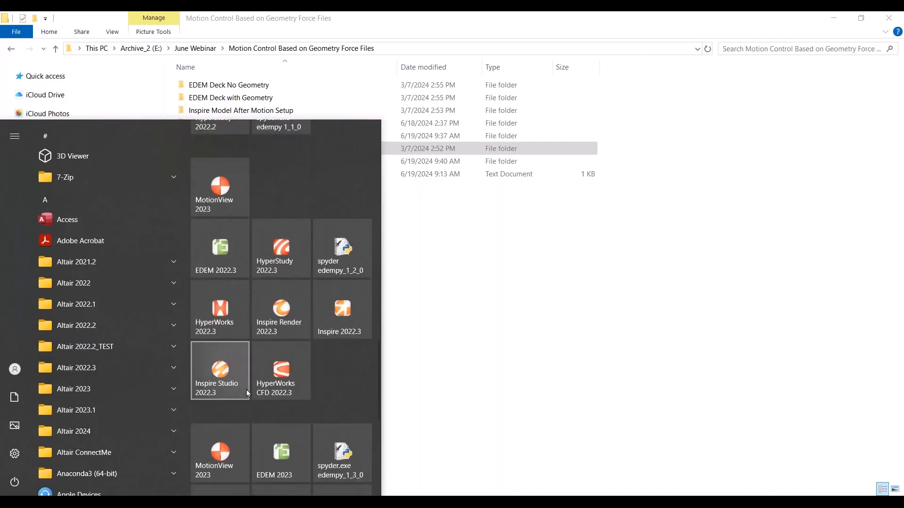
scroll(366, 401, down, 2)
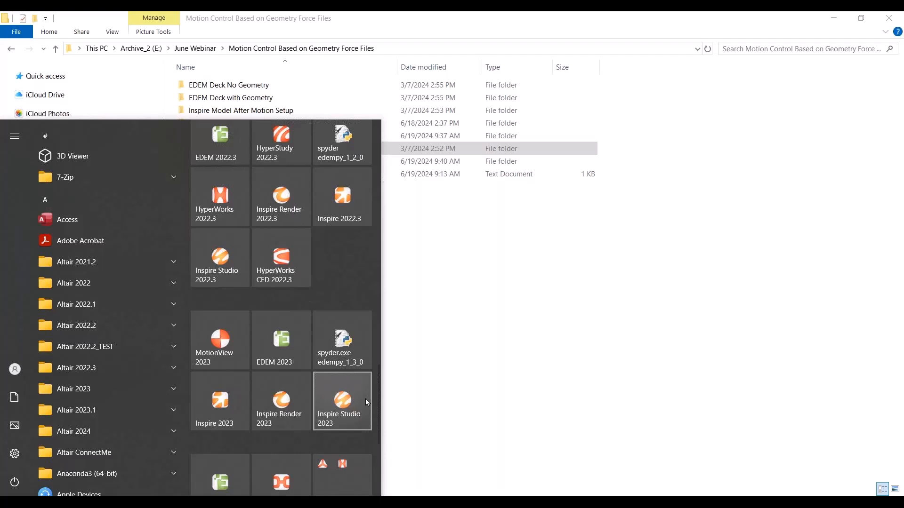
click(200, 410)
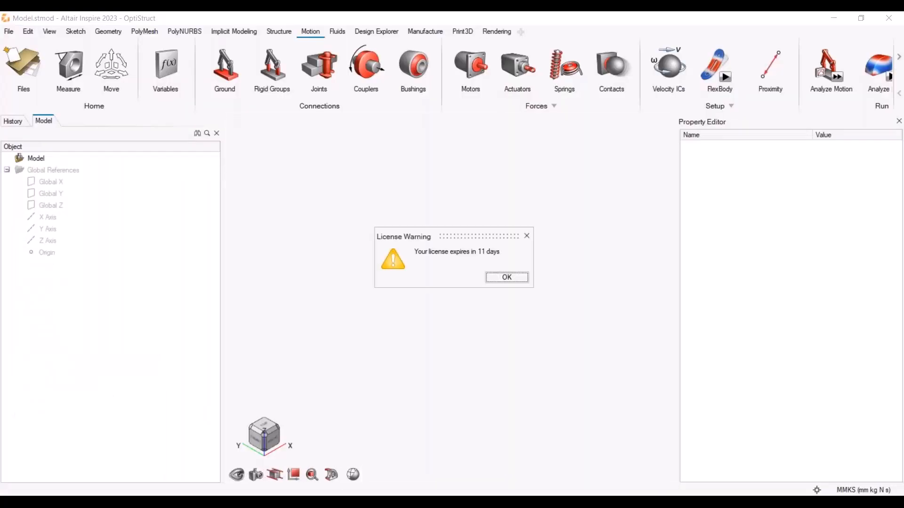
click(512, 279)
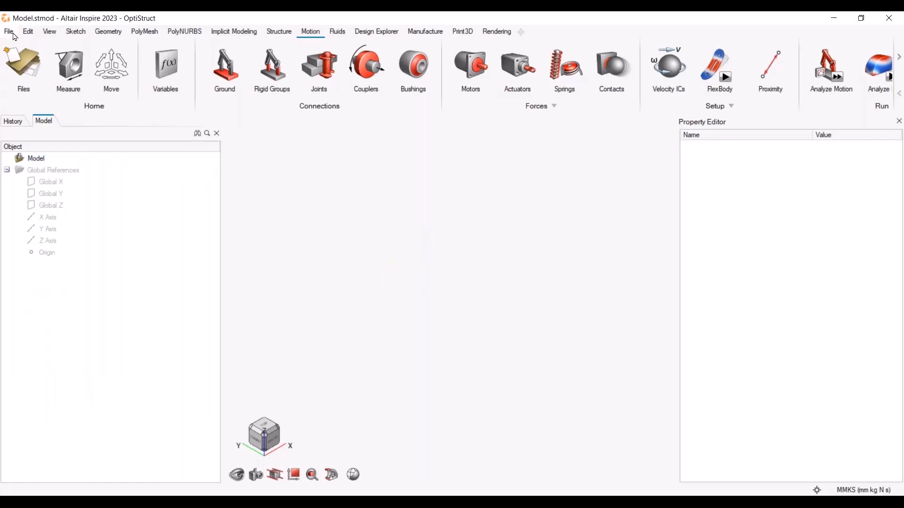
Open Generic Auger Hopper Model.stmod from the Inspire Model Before Motion Setup folder
click(11, 35)
click(42, 67)
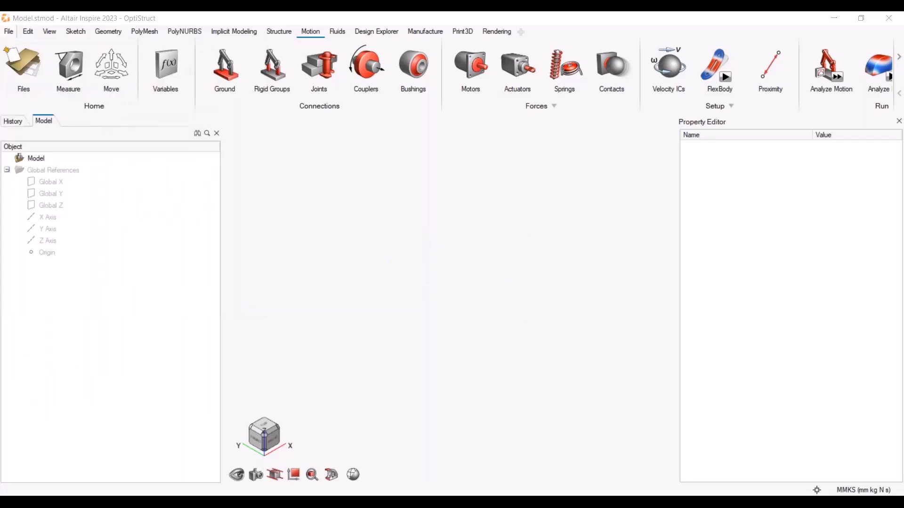
click(288, 54)
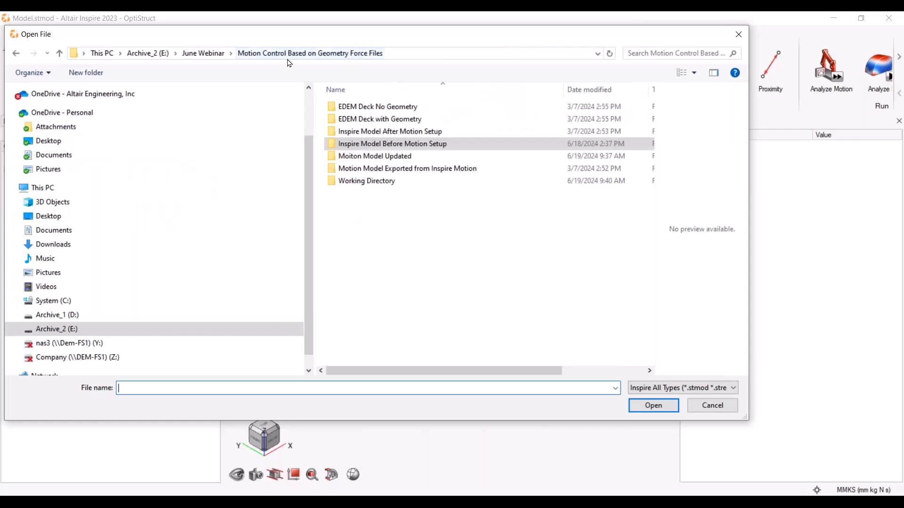
double_click(396, 144)
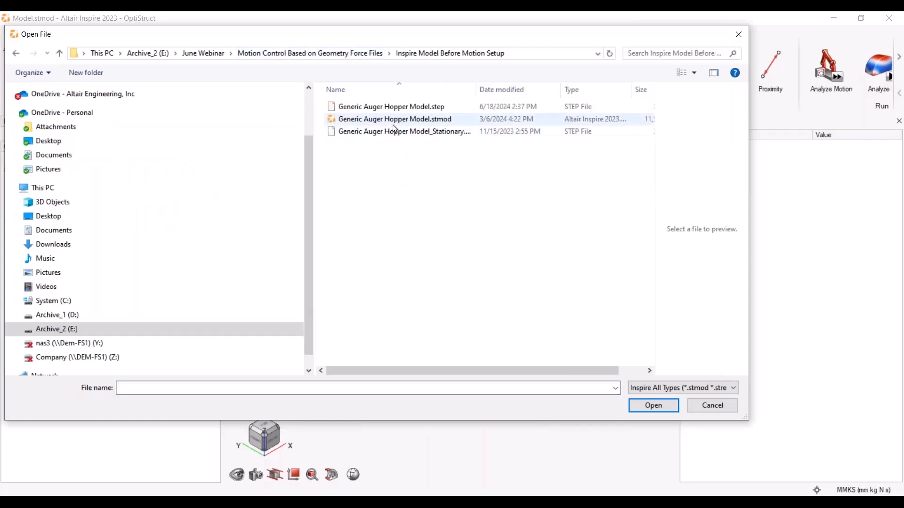
click(425, 123)
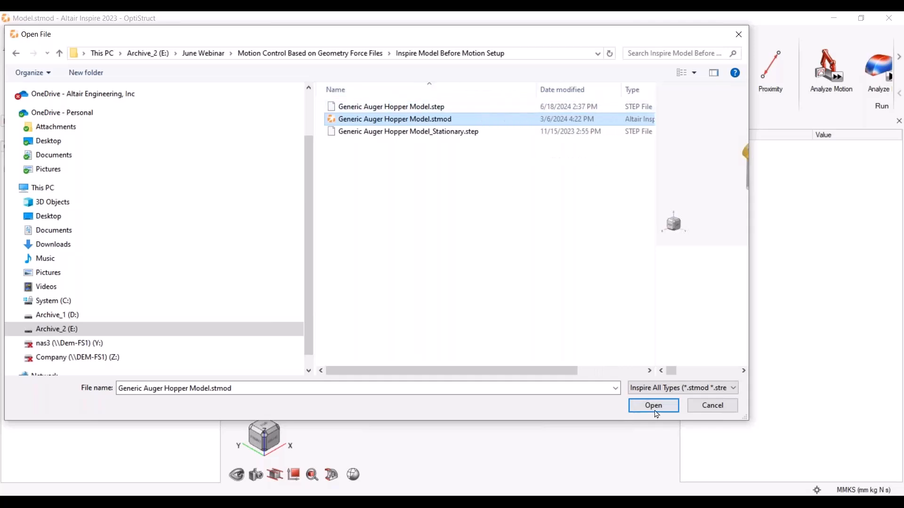
click(658, 410)
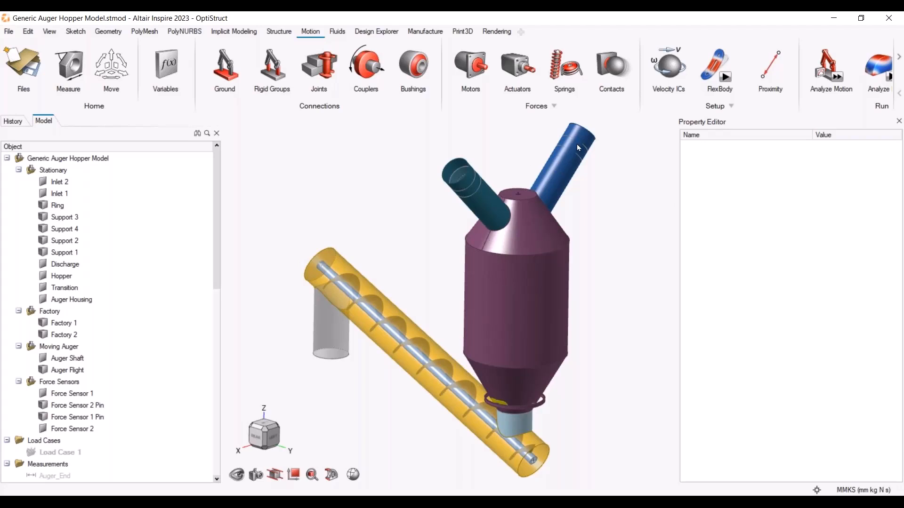
Inspect the Factory 2 and Force Sensor 1 parts and zoom in on the hopper outlet
click(65, 334)
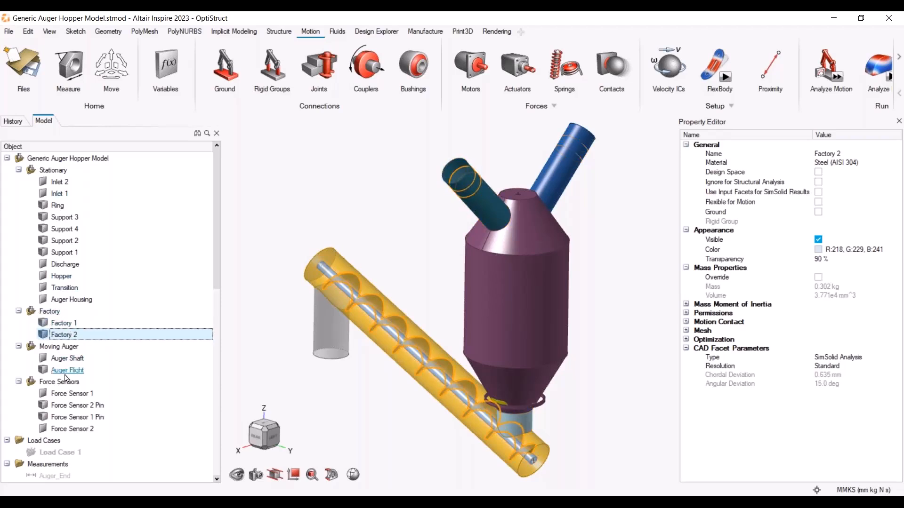
click(70, 393)
scroll(500, 403, up, 10)
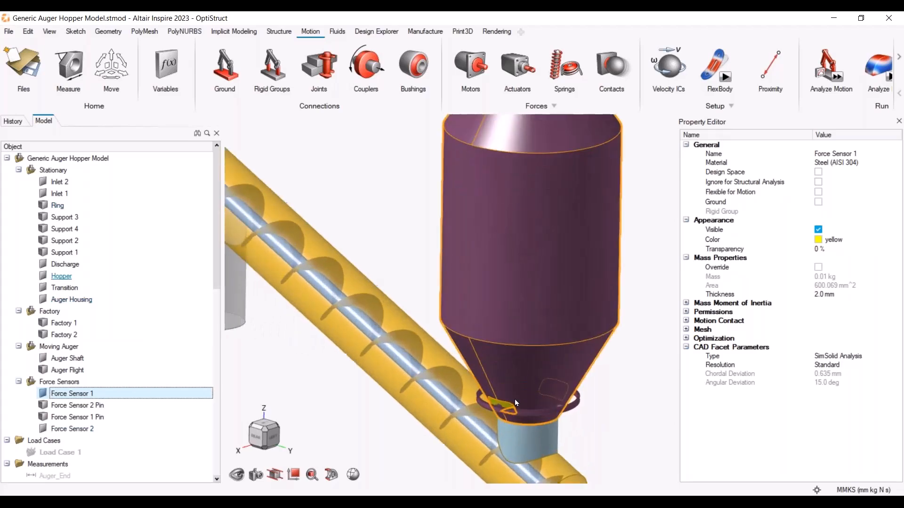
scroll(513, 402, down, 5)
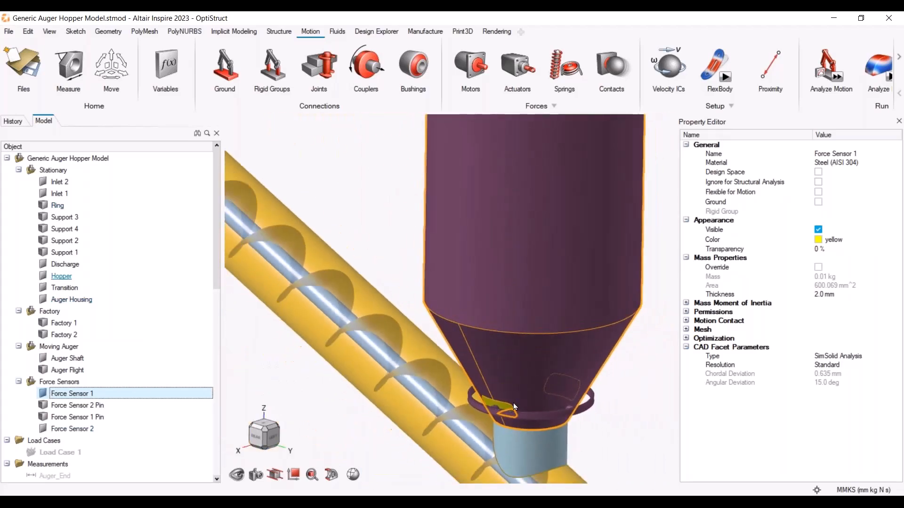
Set the hopper's transparency to 50 %
click(531, 376)
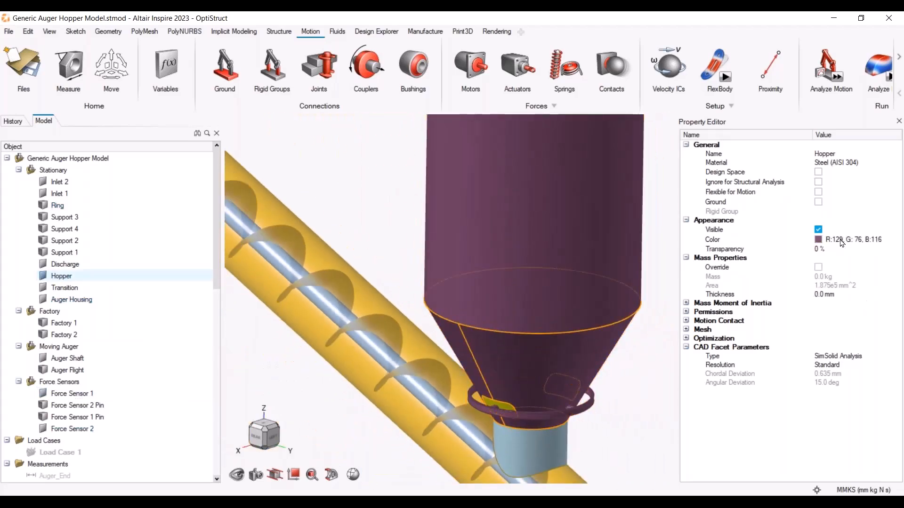
click(858, 249)
text(50)
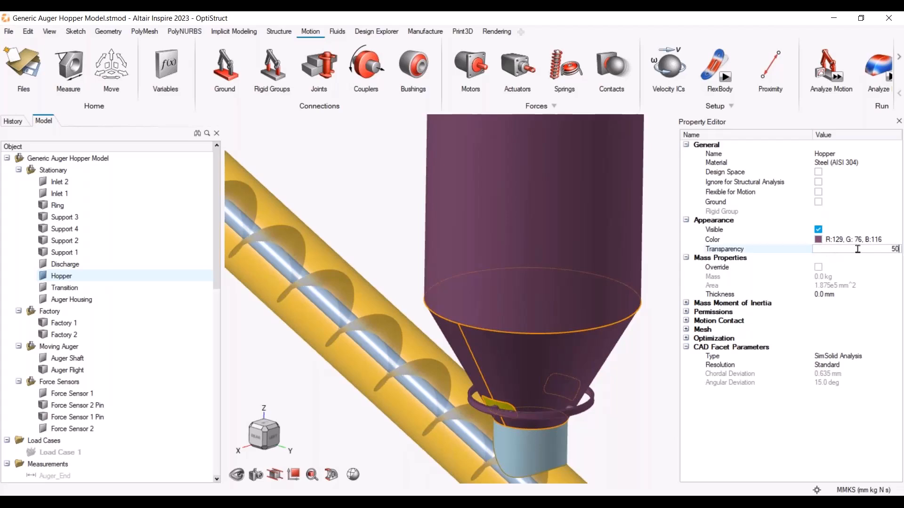
key(Return)
click(625, 410)
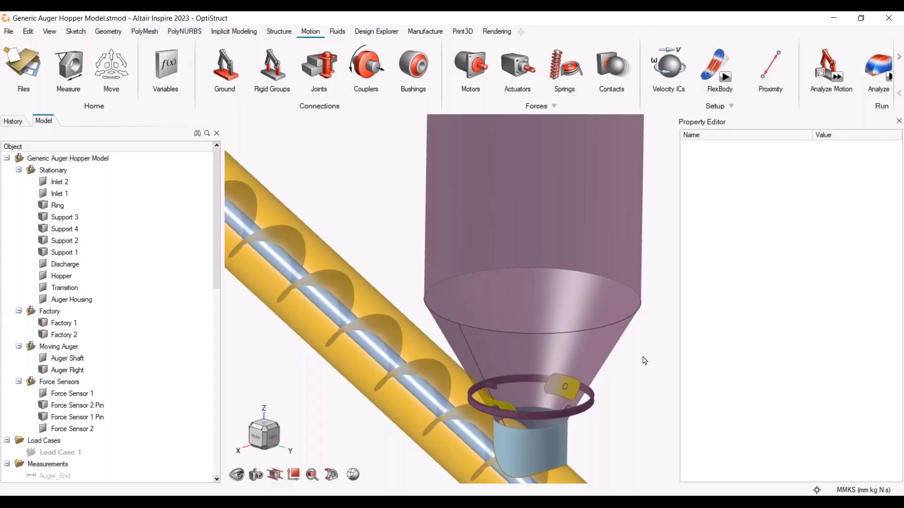
Orbit around the model and inspect the Hopper and Discharge parts, briefly hiding the hopper
scroll(644, 361, down, 6)
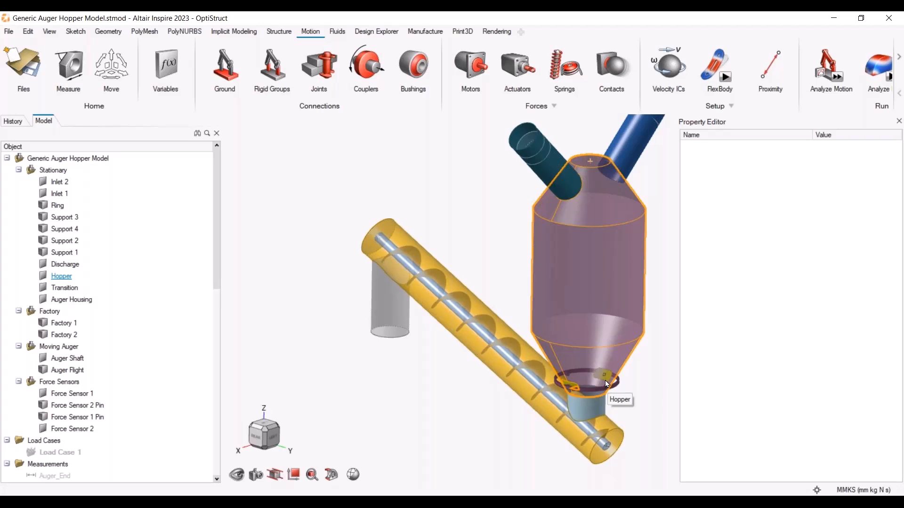
right_drag(622, 421, 591, 412)
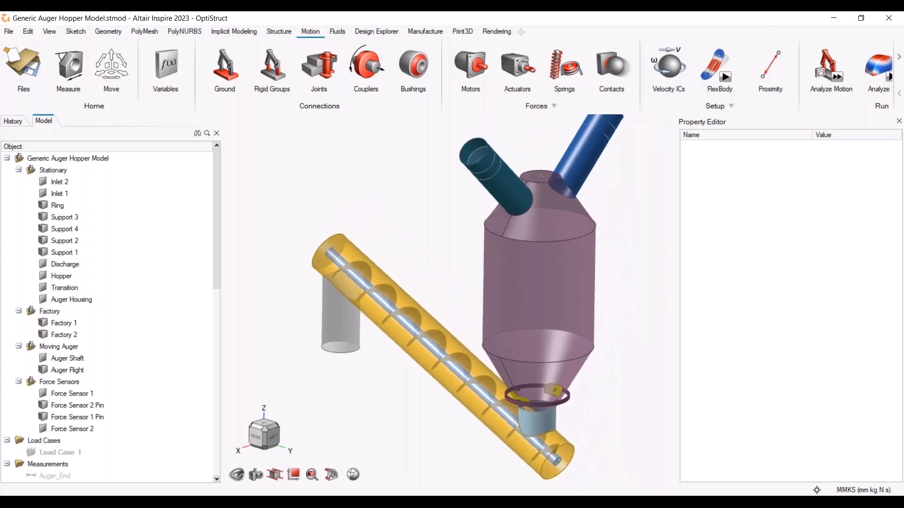
scroll(591, 404, down, 1)
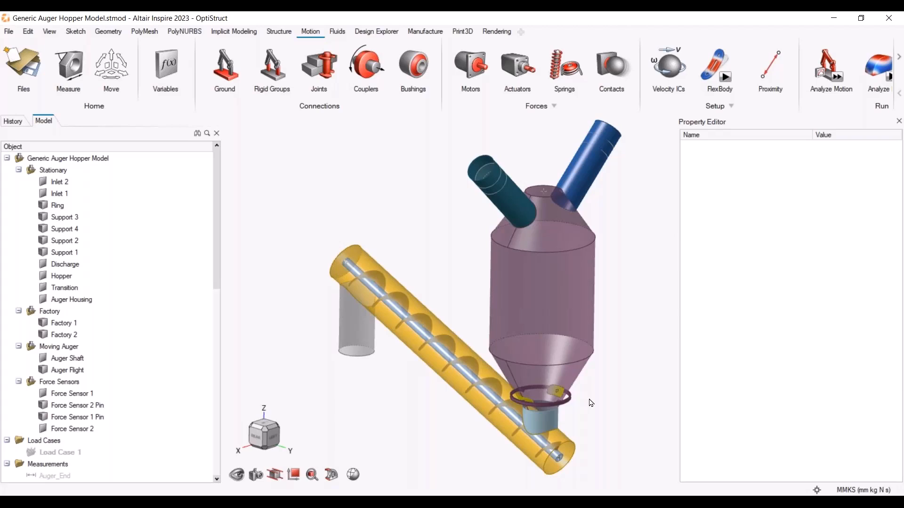
click(579, 357)
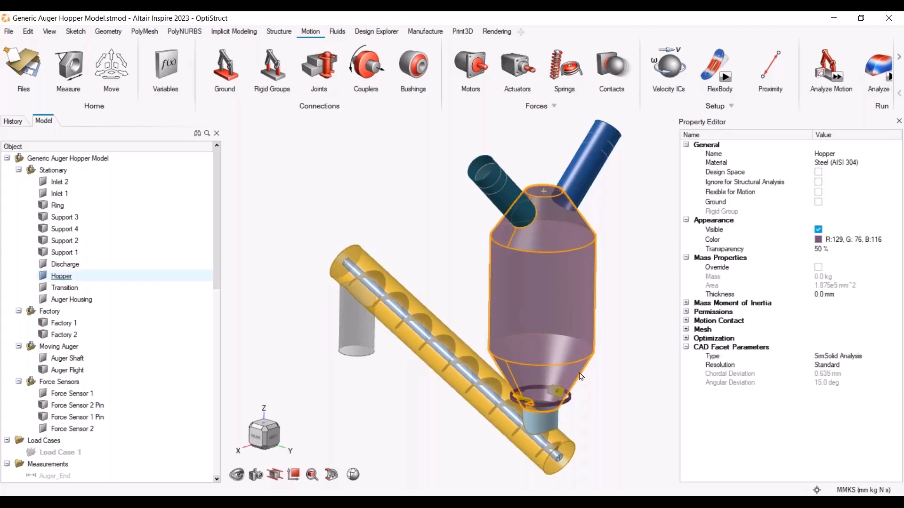
key(h)
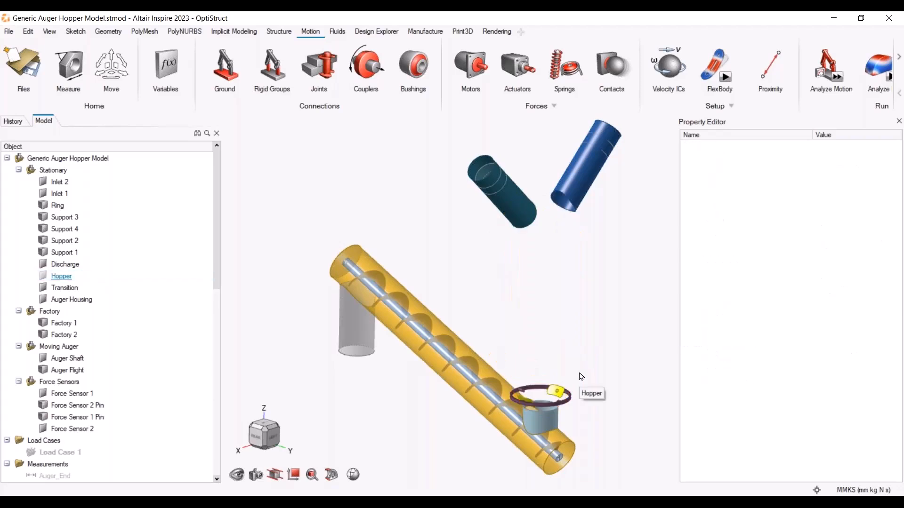
click(580, 376)
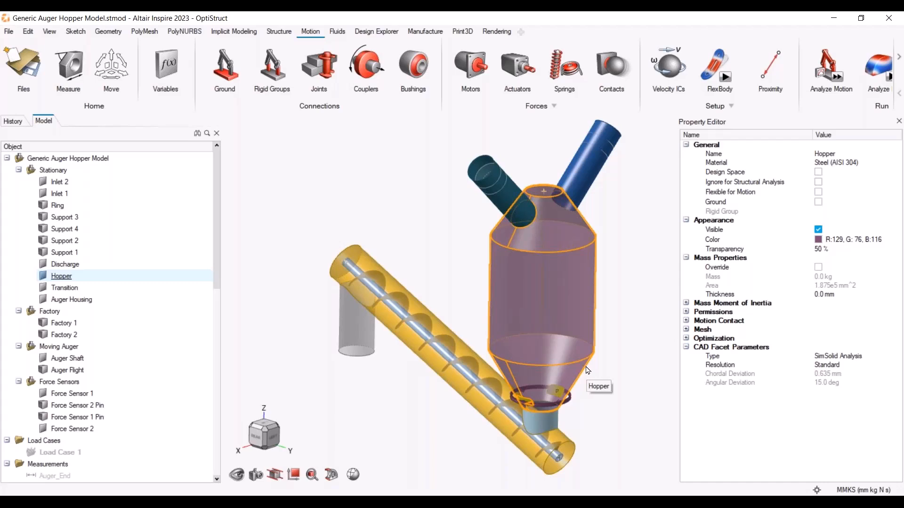
click(374, 339)
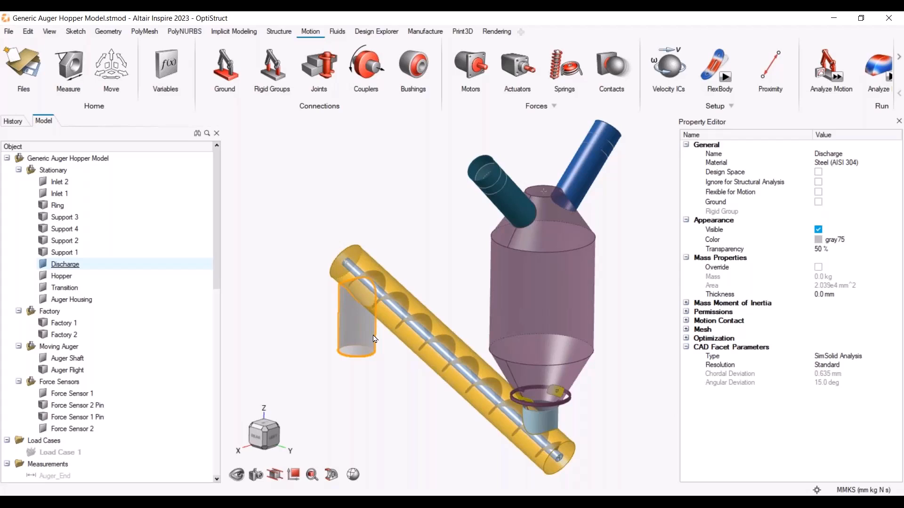
Hide the Force Sensors group and the Auger Shaft and Auger Flight parts of the Moving Auger
click(328, 197)
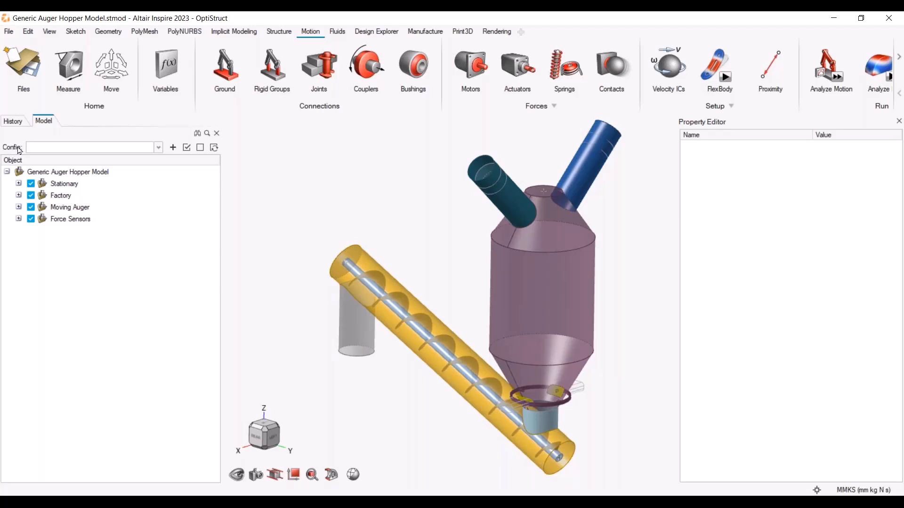
click(31, 219)
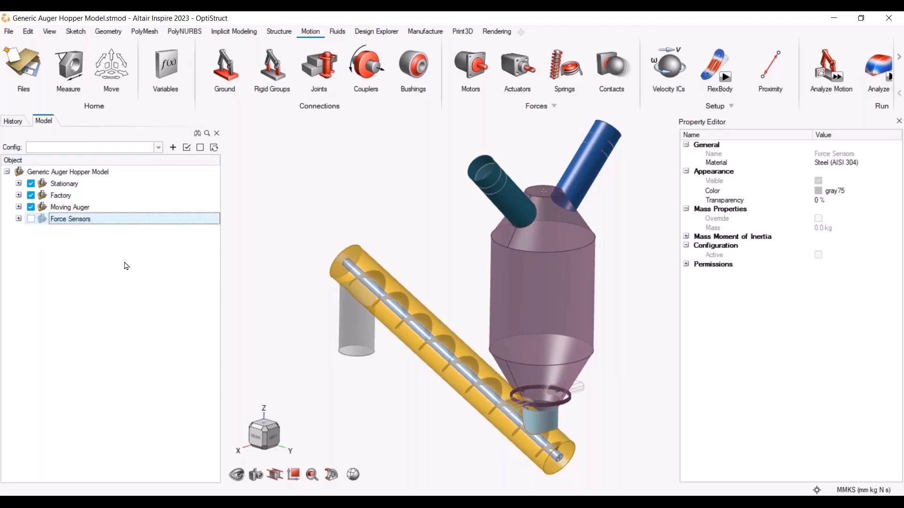
click(19, 219)
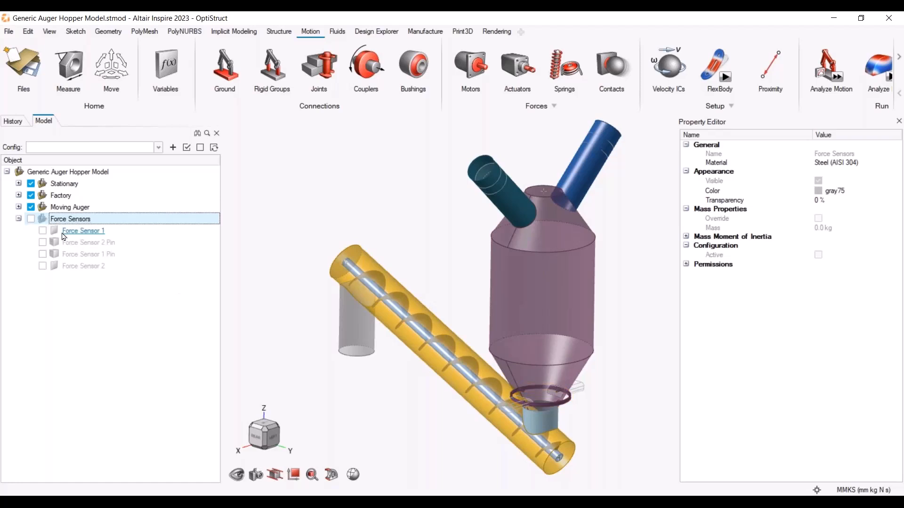
click(18, 207)
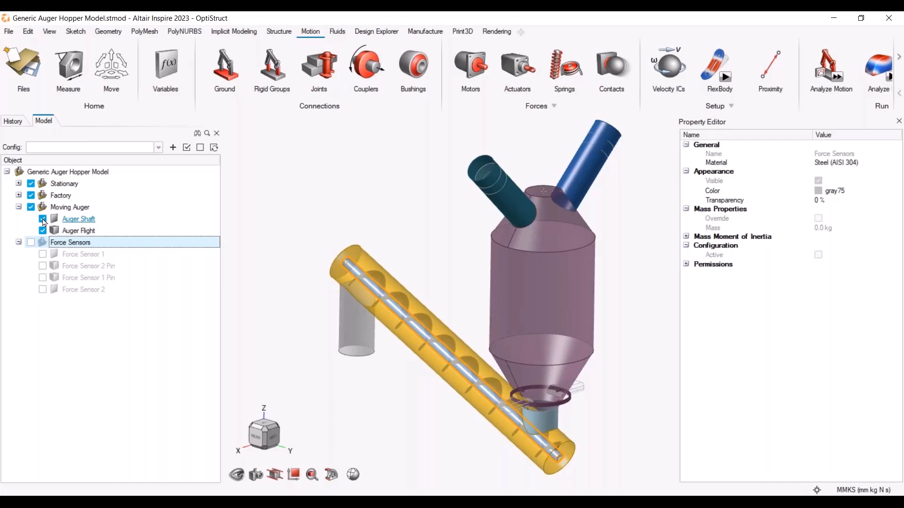
click(43, 219)
click(43, 230)
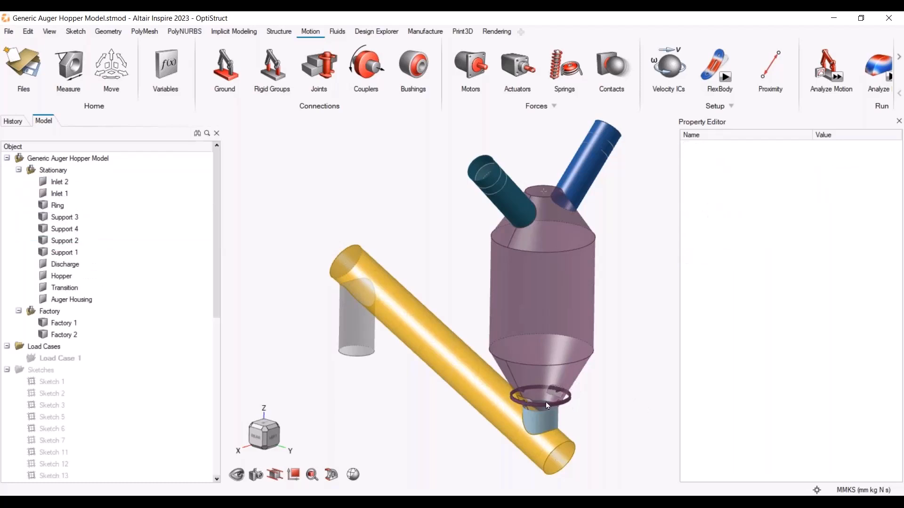
Save the visible model as STEP, overwriting Generic Auger Hopper Model.step in the same folder
click(9, 31)
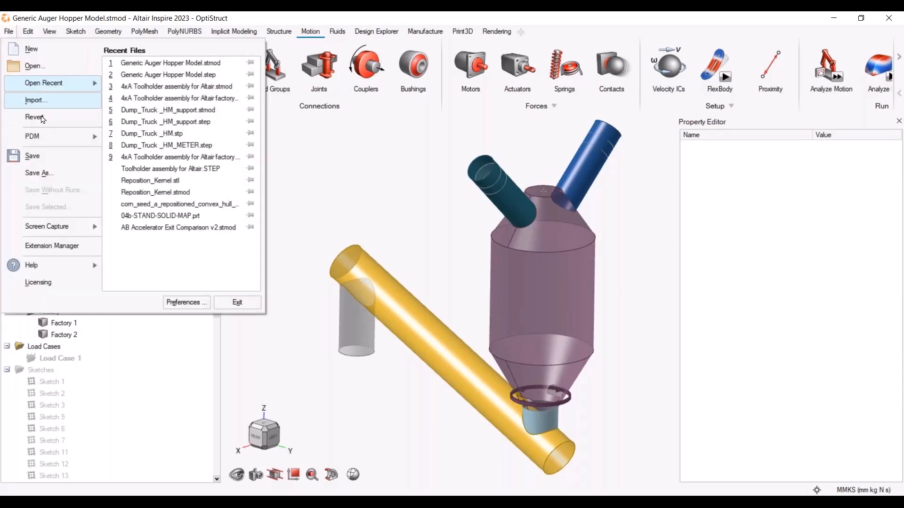
click(42, 173)
click(401, 380)
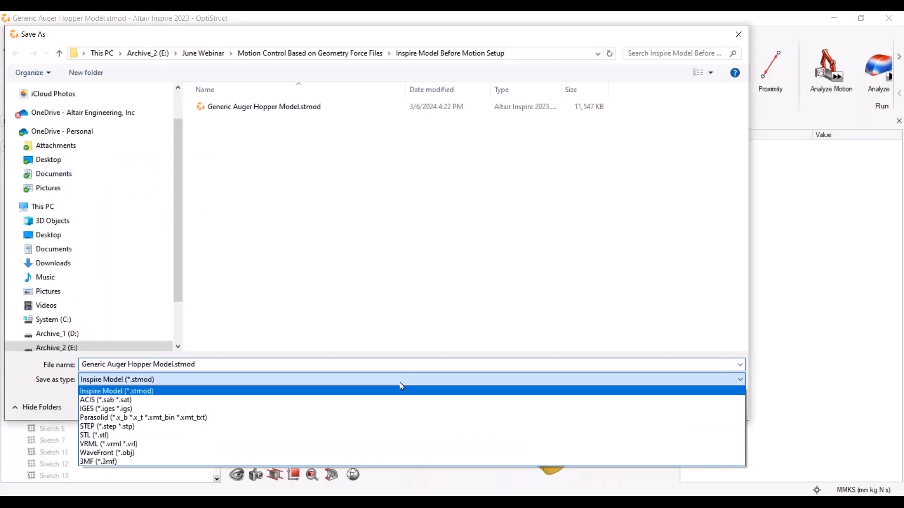
click(374, 427)
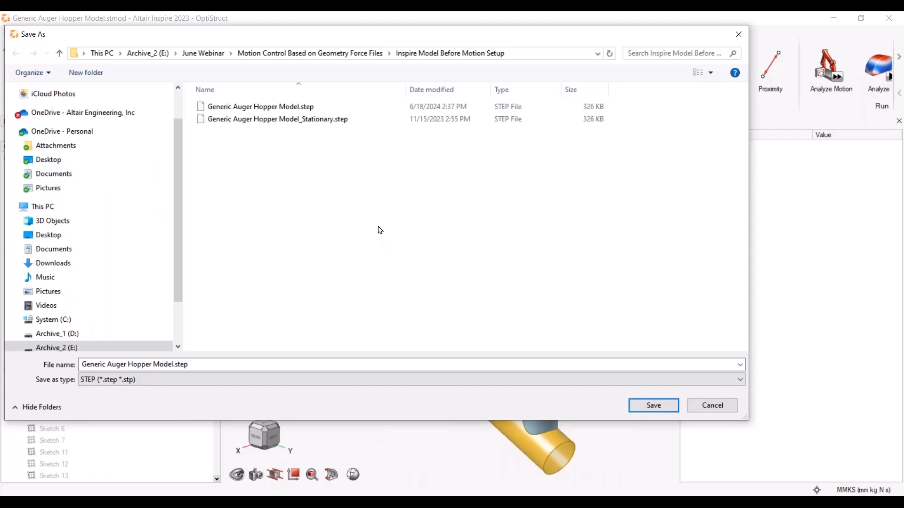
click(317, 111)
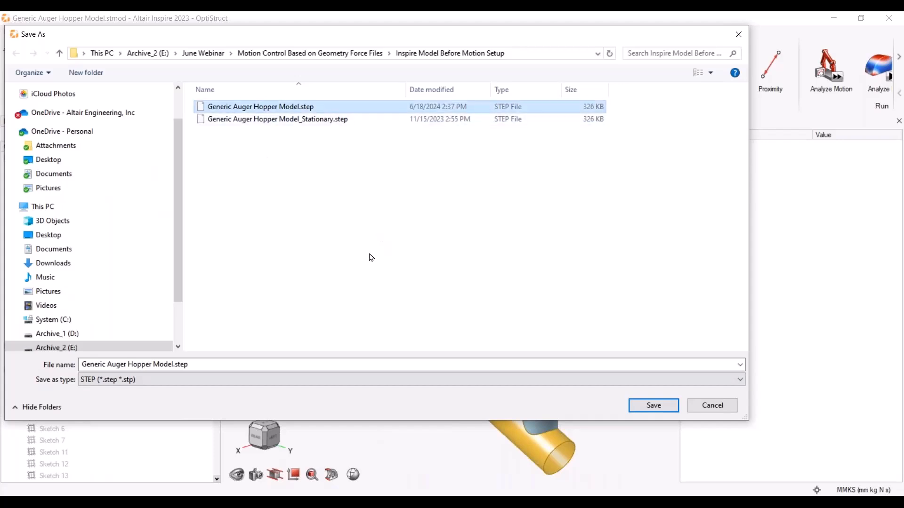
click(655, 407)
click(776, 480)
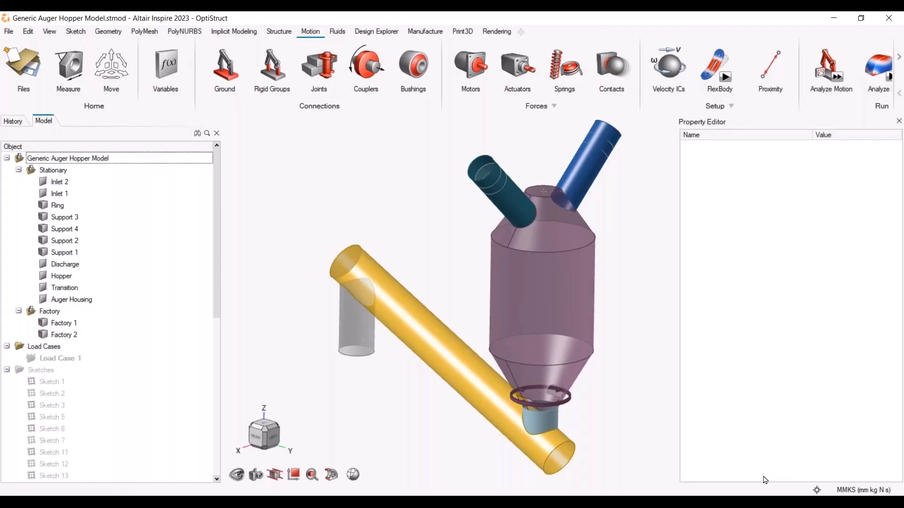
Switch to EDEM Creator and start a new EDEM input deck
click(251, 500)
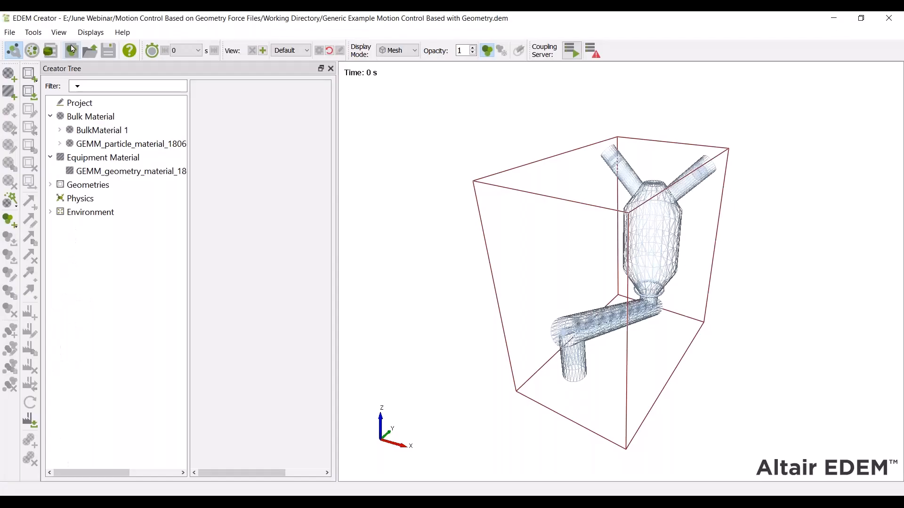
click(9, 32)
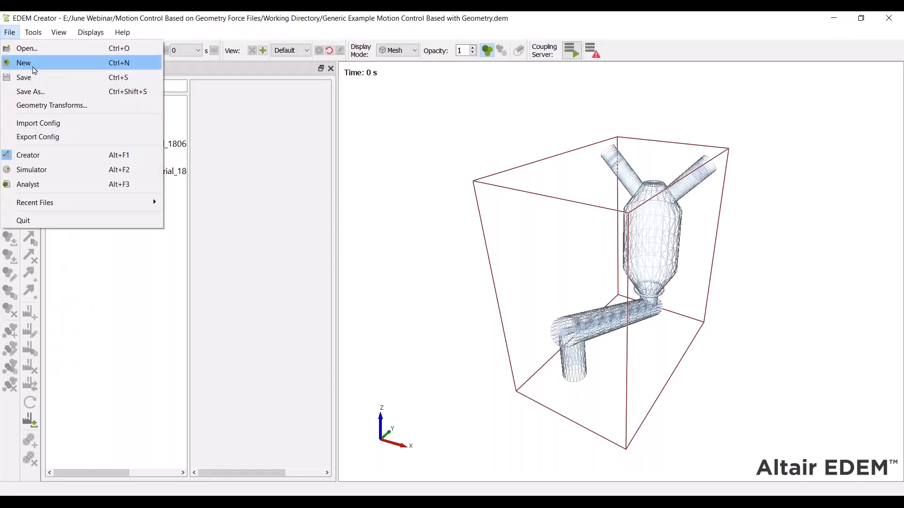
click(33, 68)
click(12, 33)
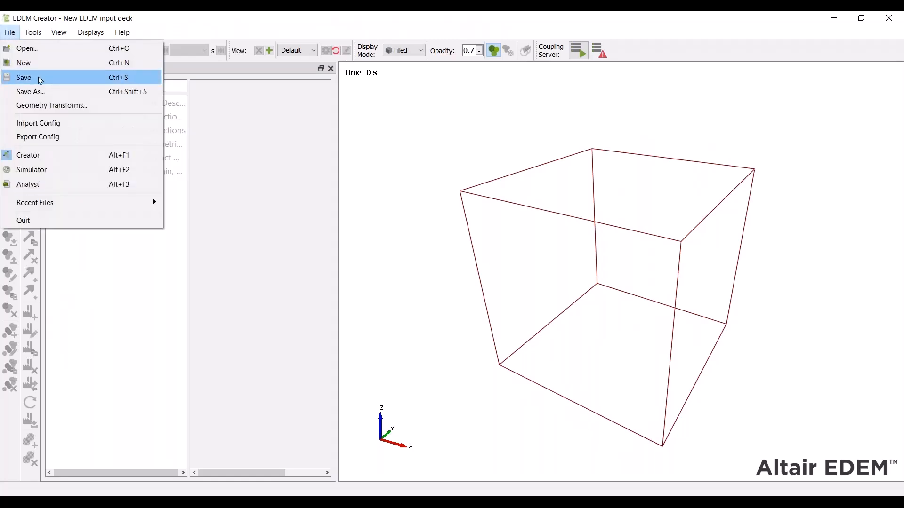
click(419, 245)
Import geometry into Geometries from Generic Auger Hopper Model.step in the Inspire Model Before Motion Setup folder
click(93, 149)
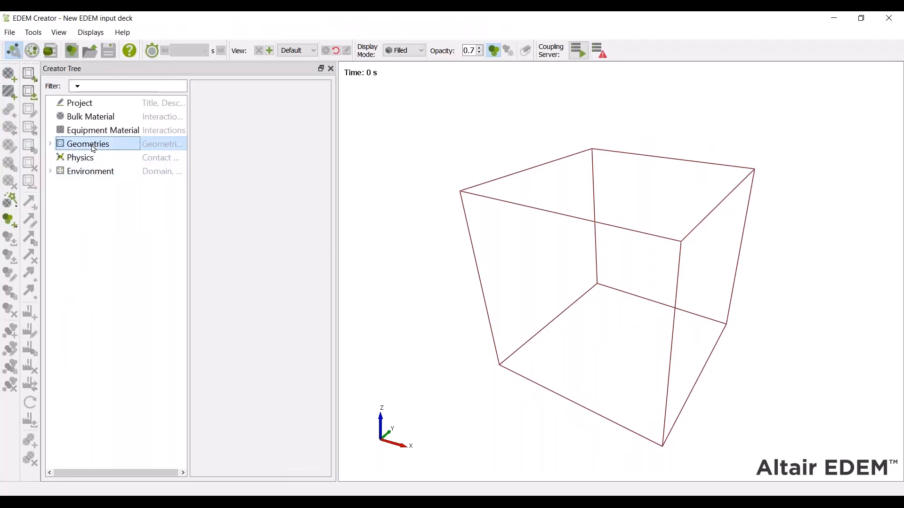
right_click(94, 149)
click(152, 165)
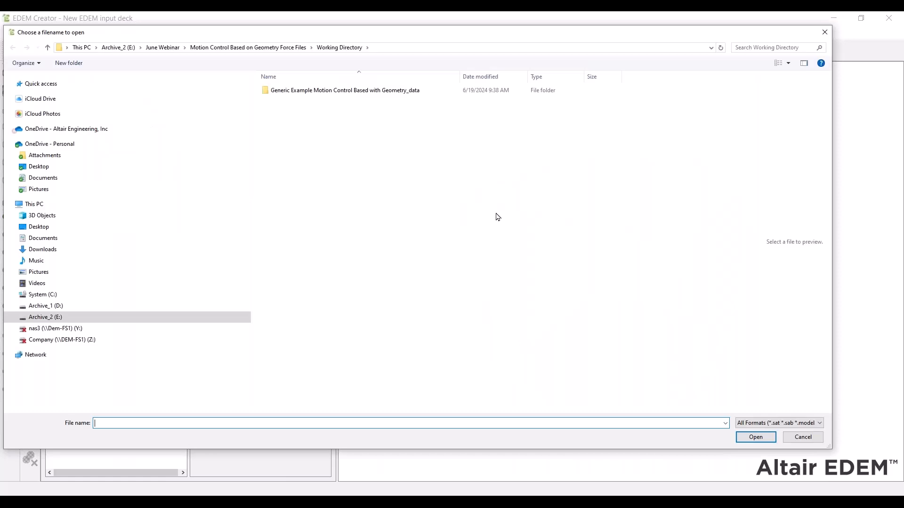
click(259, 49)
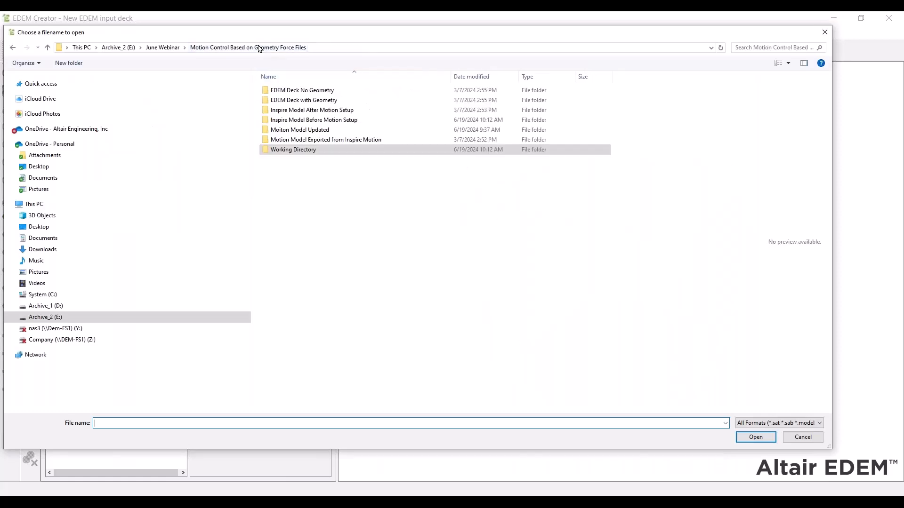
double_click(310, 121)
click(342, 91)
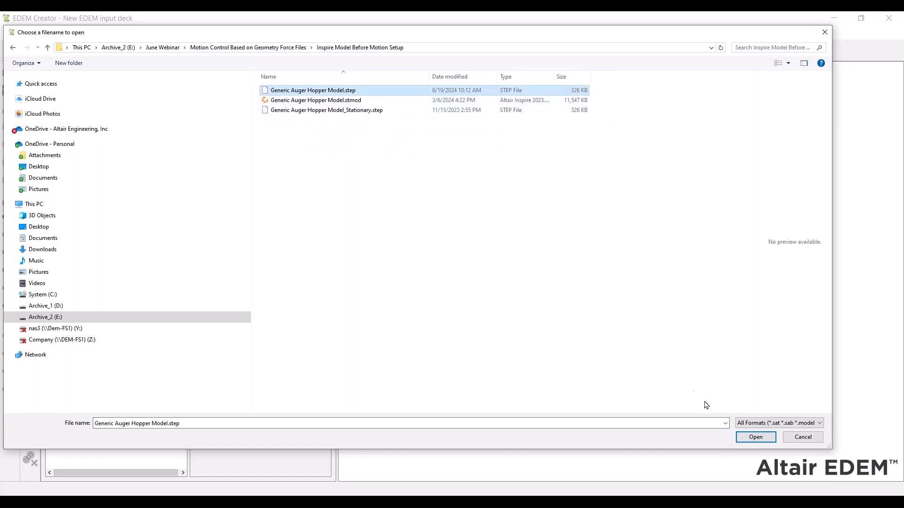
click(755, 435)
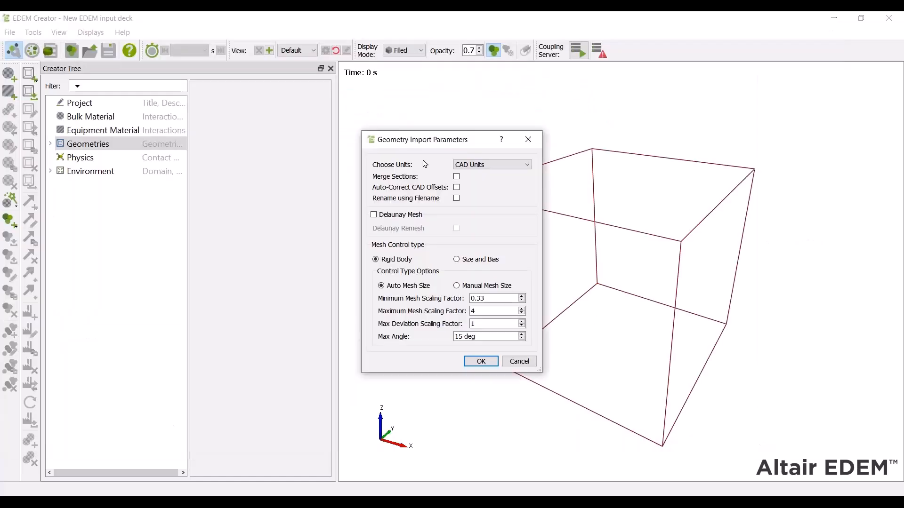
Set the geometry import units to Millimeters and confirm the import
click(483, 165)
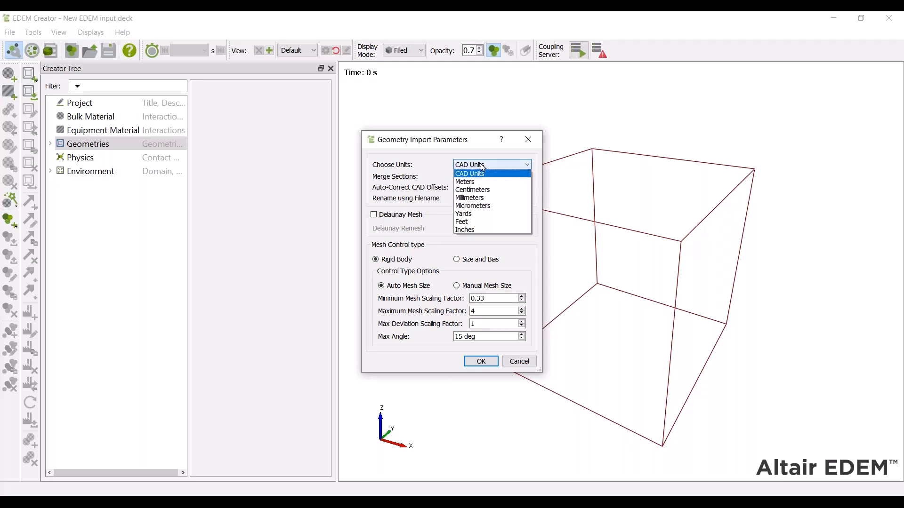
click(484, 198)
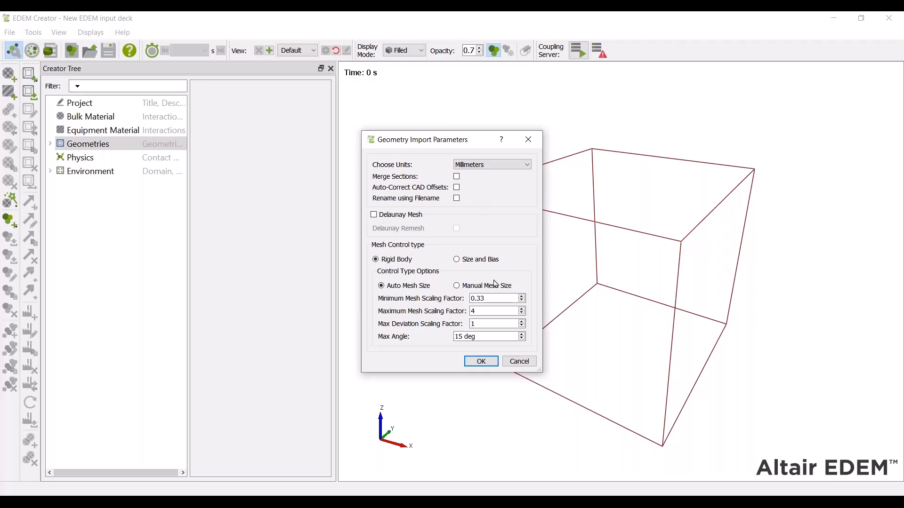
click(479, 361)
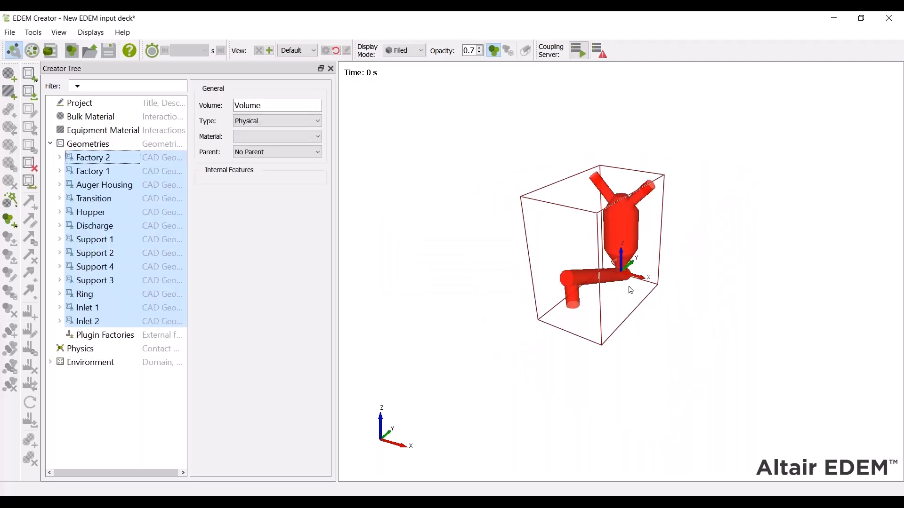
Zoom in on the outlet, switch the display mode to Mesh and set the opacity to 1
scroll(629, 289, up, 5)
scroll(628, 287, up, 3)
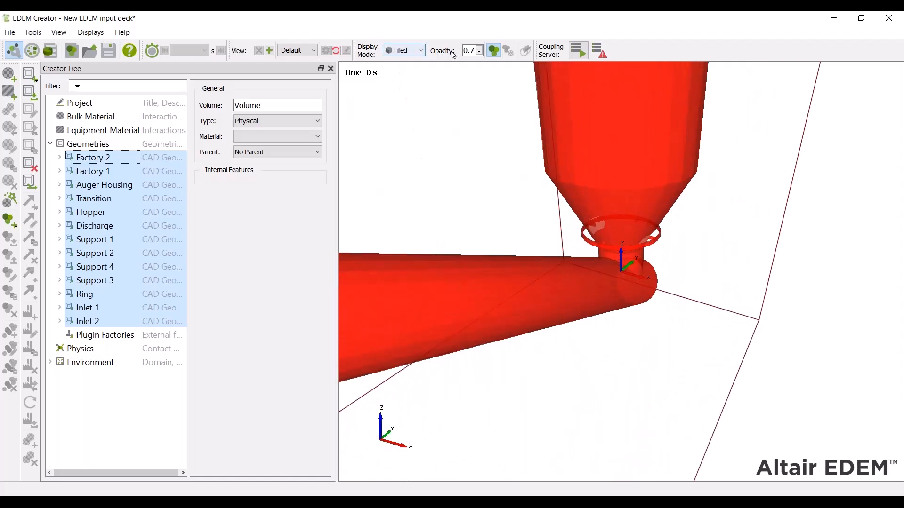
click(407, 51)
click(405, 71)
double_click(469, 51)
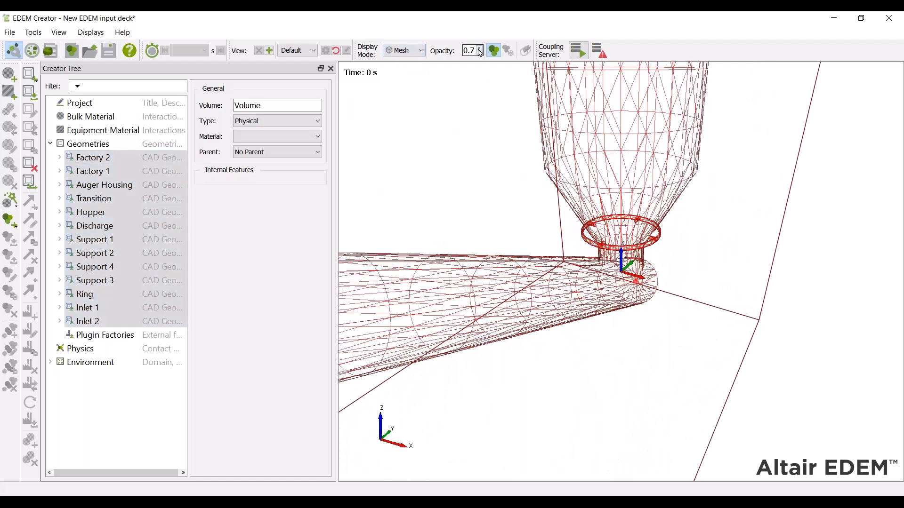
text(1)
Orbit and zoom to examine the meshed hopper outlet and auger housing
drag(687, 283, 680, 239)
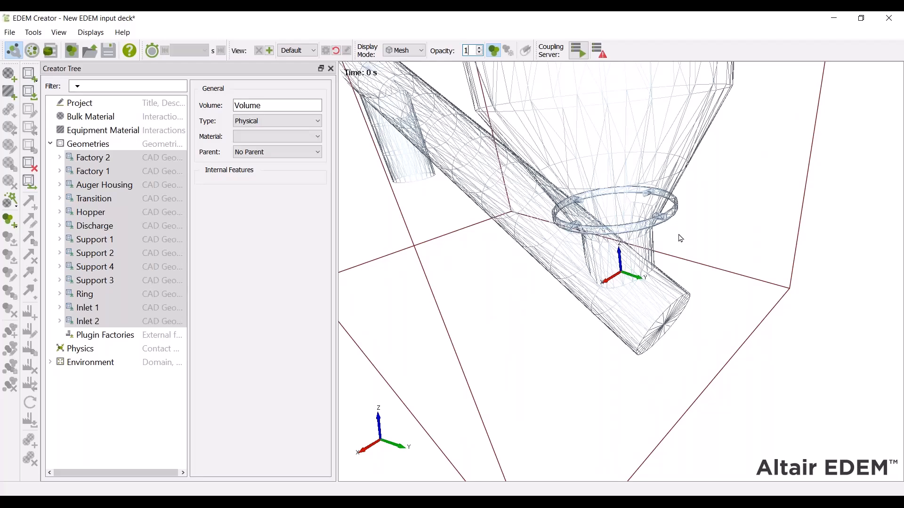
drag(671, 334, 471, 147)
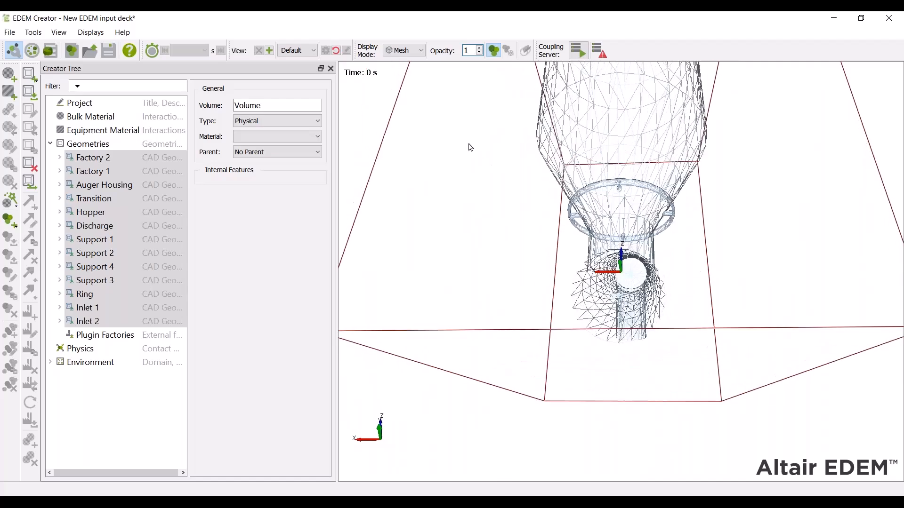
scroll(471, 147, up, 4)
drag(624, 252, 637, 276)
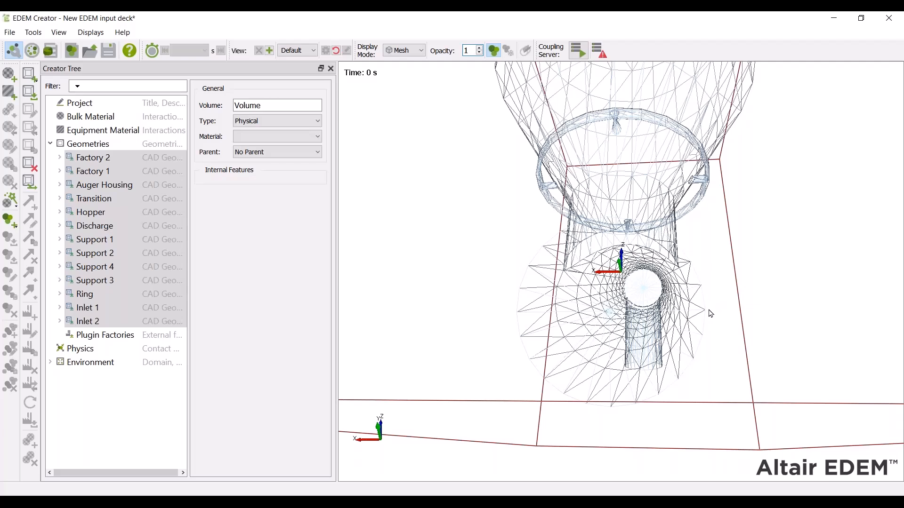
drag(712, 319, 696, 265)
scroll(695, 262, down, 5)
Switch the display mode back to Filled and orbit to review the imported geometry
click(409, 50)
click(413, 63)
drag(610, 207, 624, 212)
scroll(626, 216, up, 10)
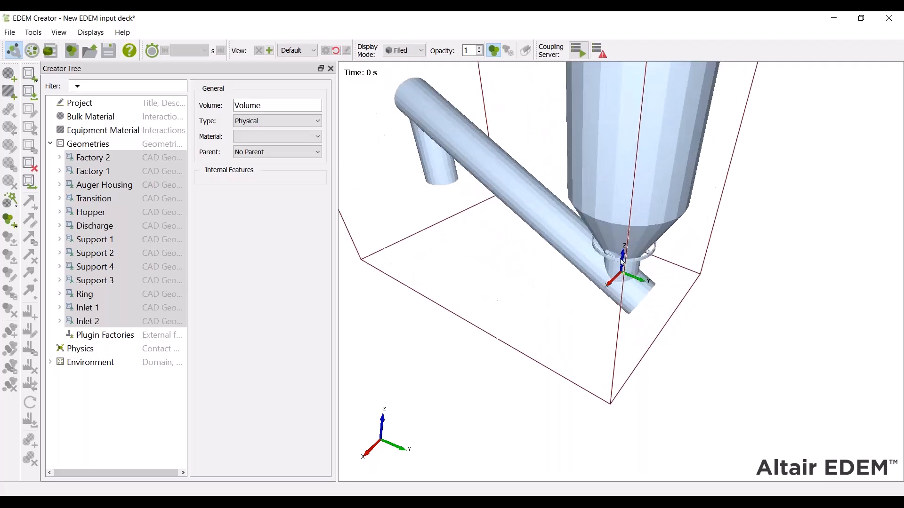
scroll(608, 232, down, 3)
scroll(610, 238, up, 5)
drag(610, 243, 821, 271)
drag(540, 321, 648, 335)
scroll(650, 339, down, 5)
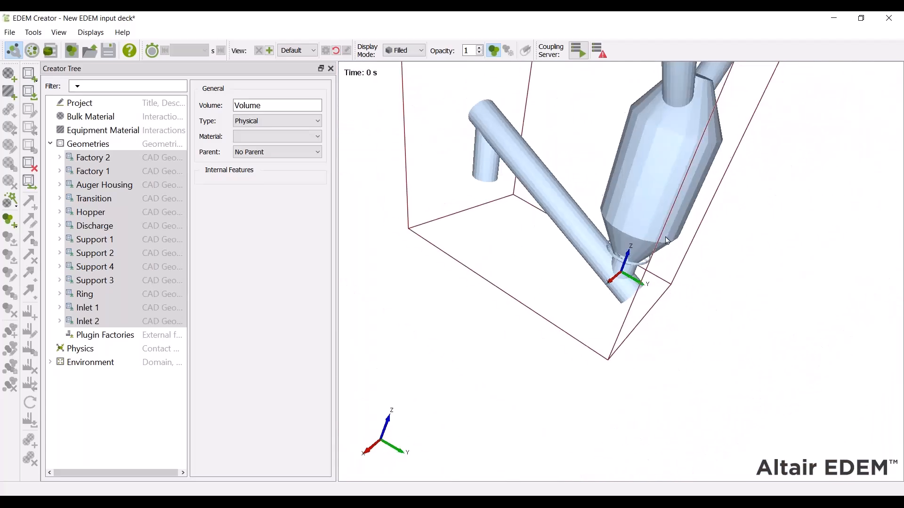
Switch to Inspire and orbit to review the auger hopper assembly
drag(666, 240, 629, 209)
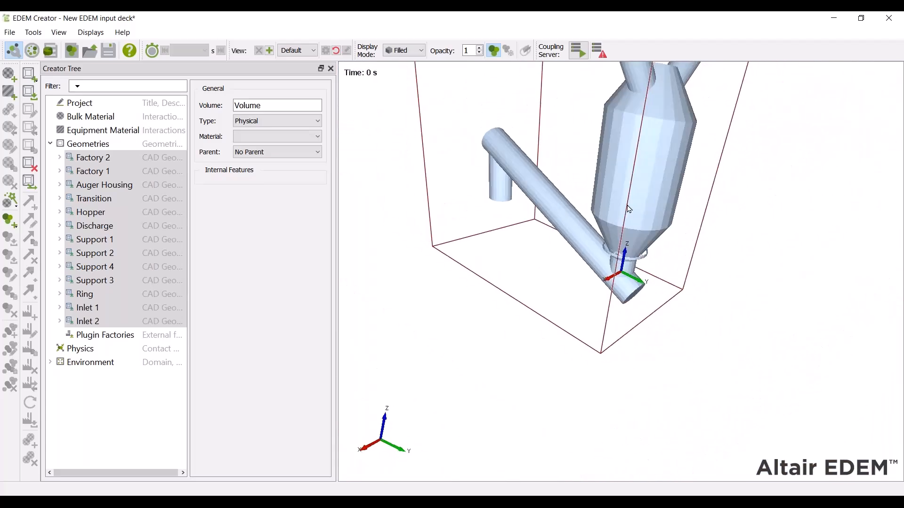
click(833, 18)
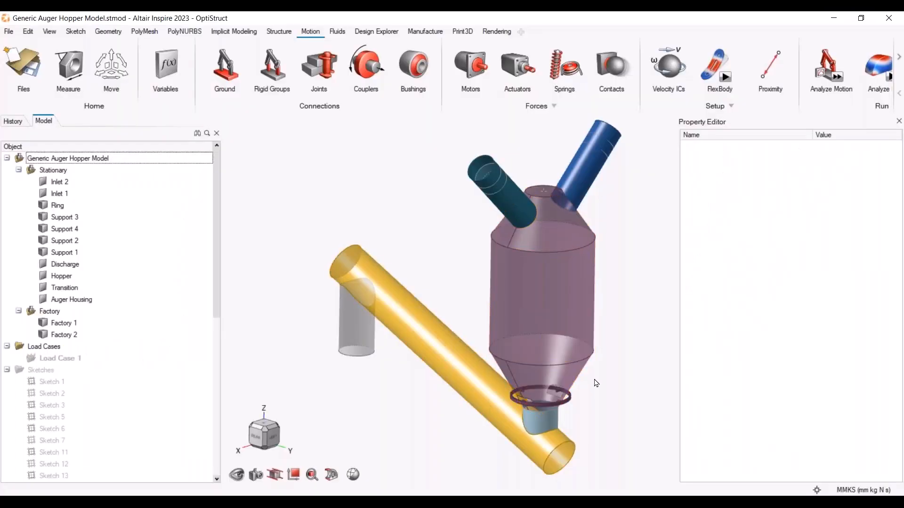
click(421, 204)
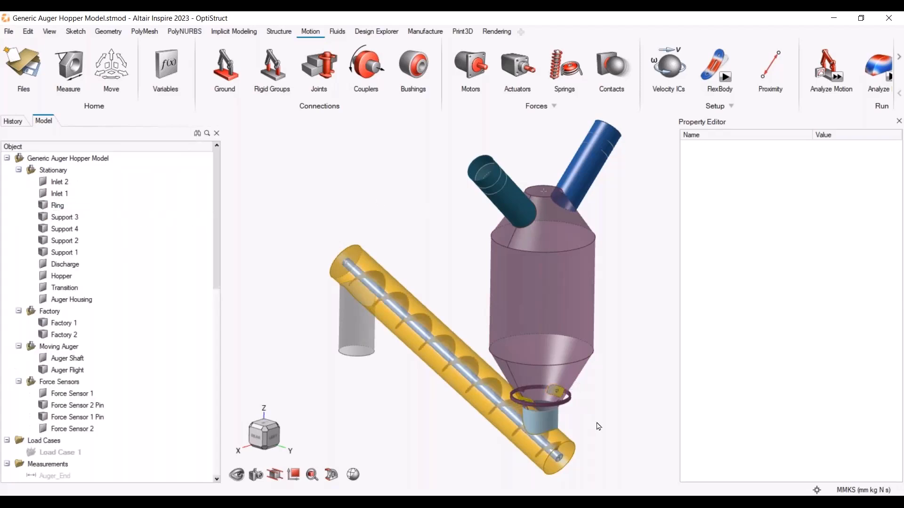
middle_drag(600, 445, 584, 410)
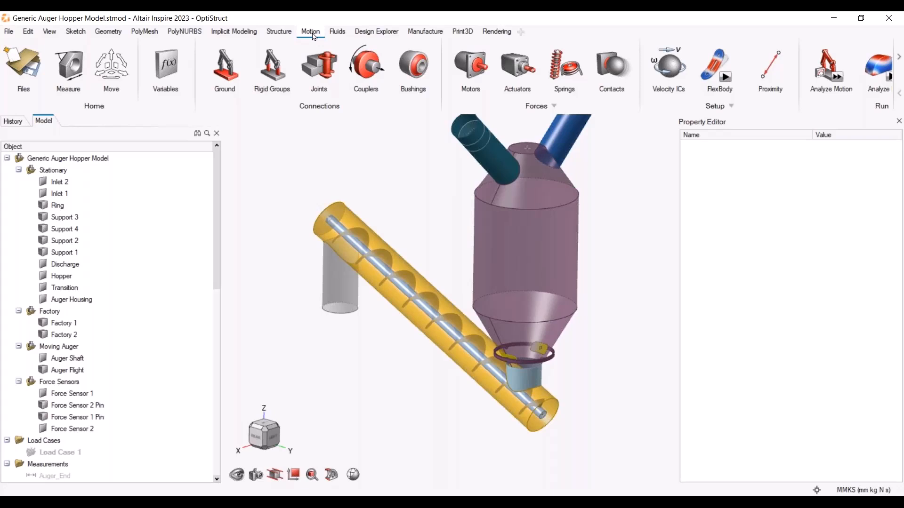
Hide the Moving Auger and Force Sensors groups, leaving only the stationary and factory parts shown
scroll(482, 339, down, 2)
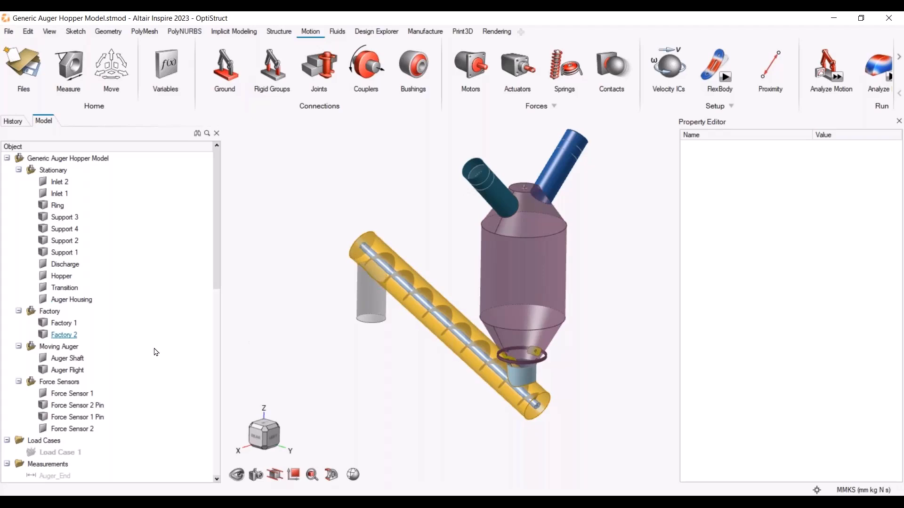
click(66, 346)
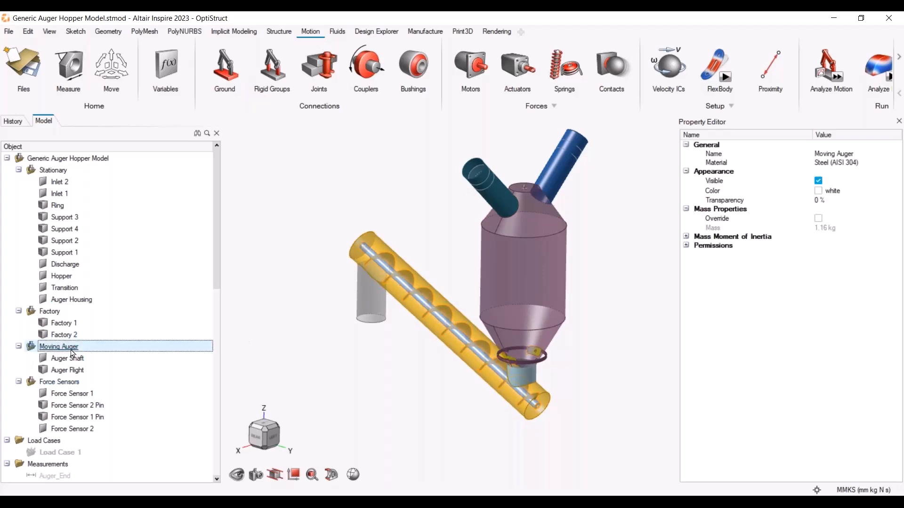
key(h)
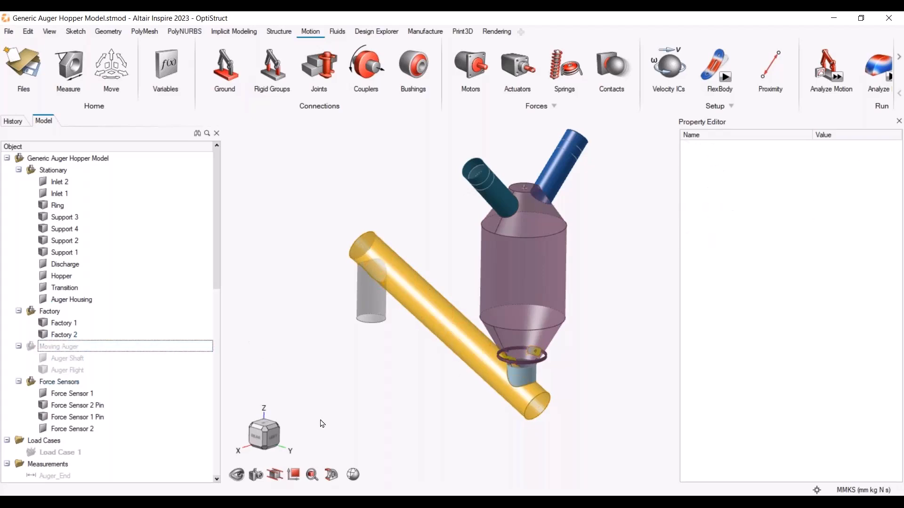
key(h)
click(660, 385)
scroll(535, 342, down, 3)
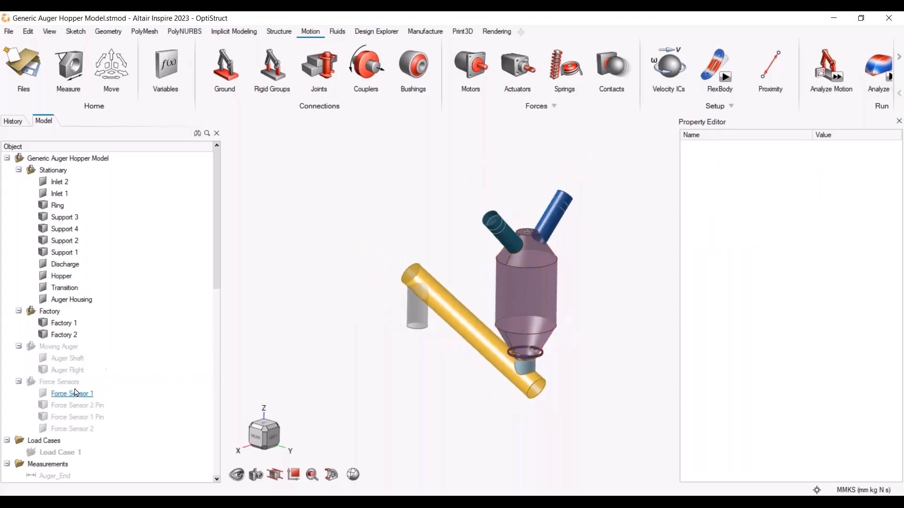
Ground all visible stationary and factory parts with the Ground tool and check the ground parts list
drag(318, 156, 650, 457)
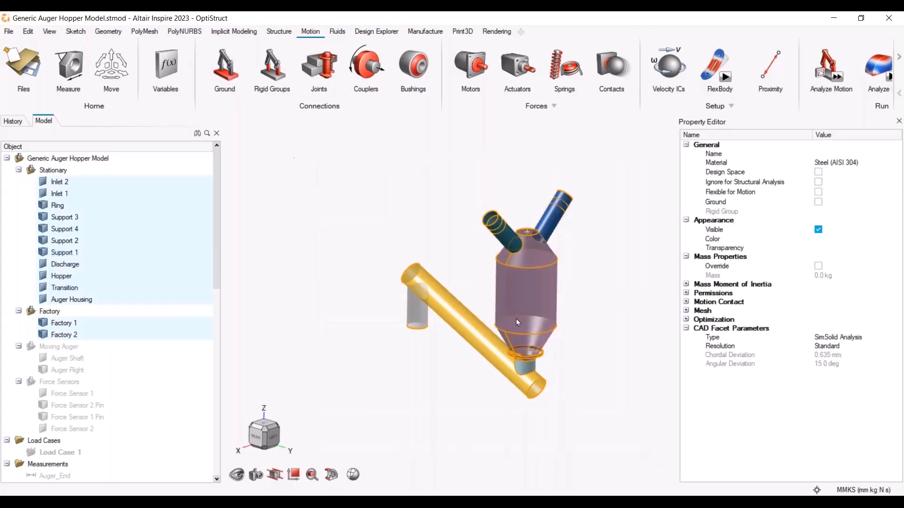
click(220, 65)
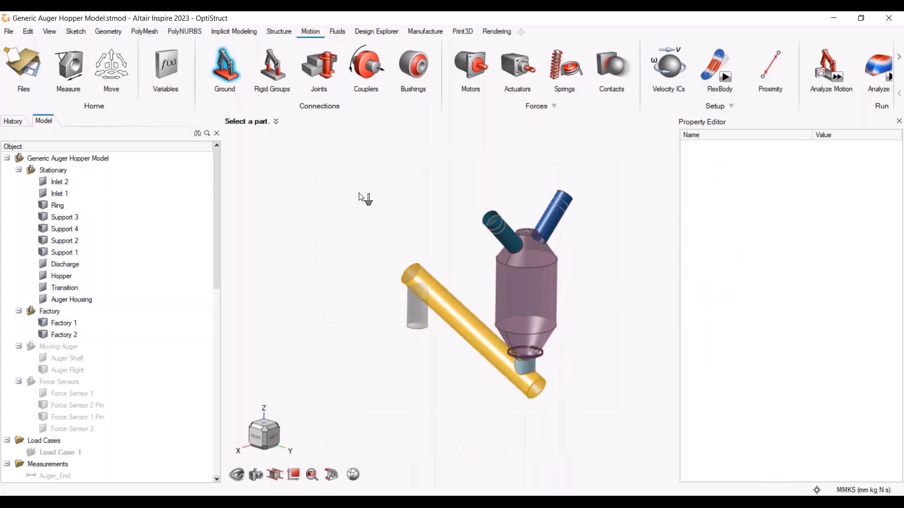
drag(341, 144, 674, 466)
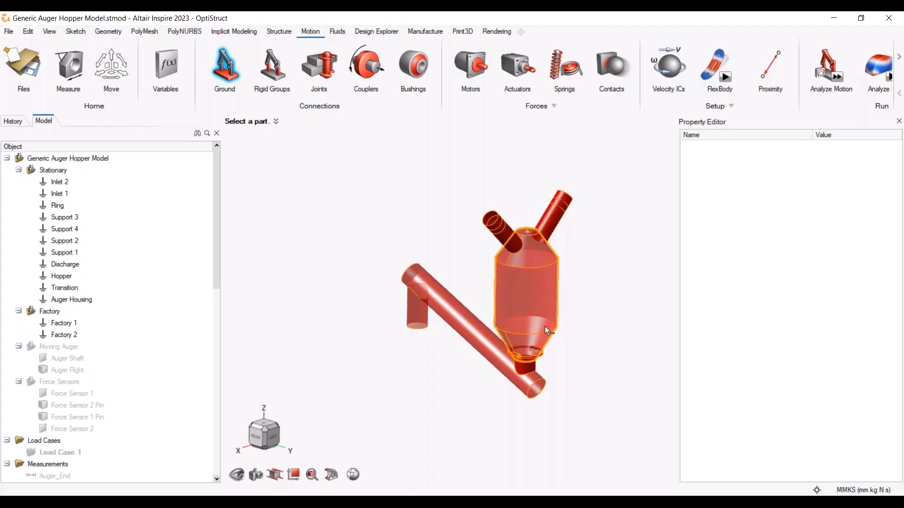
click(237, 73)
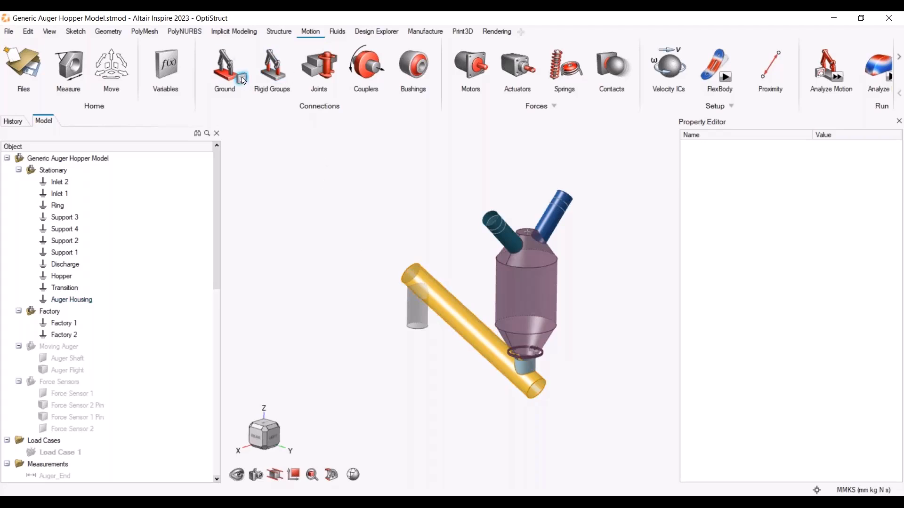
click(243, 80)
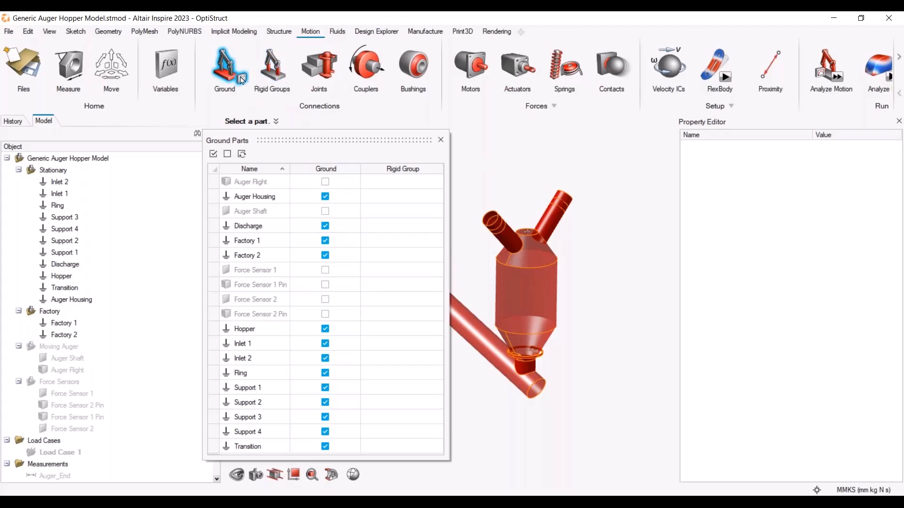
click(440, 139)
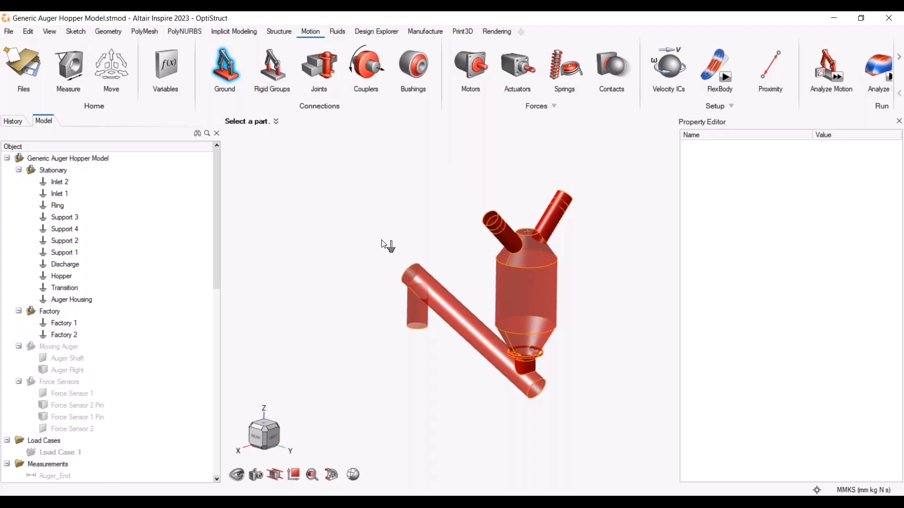
key(Escape)
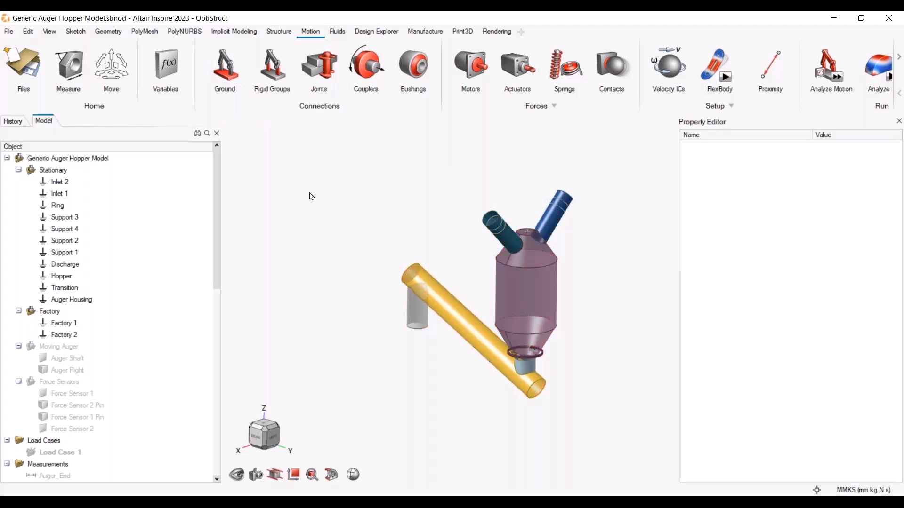
Show all parts again and isolate the Moving Auger group
key(a)
scroll(559, 403, up, 2)
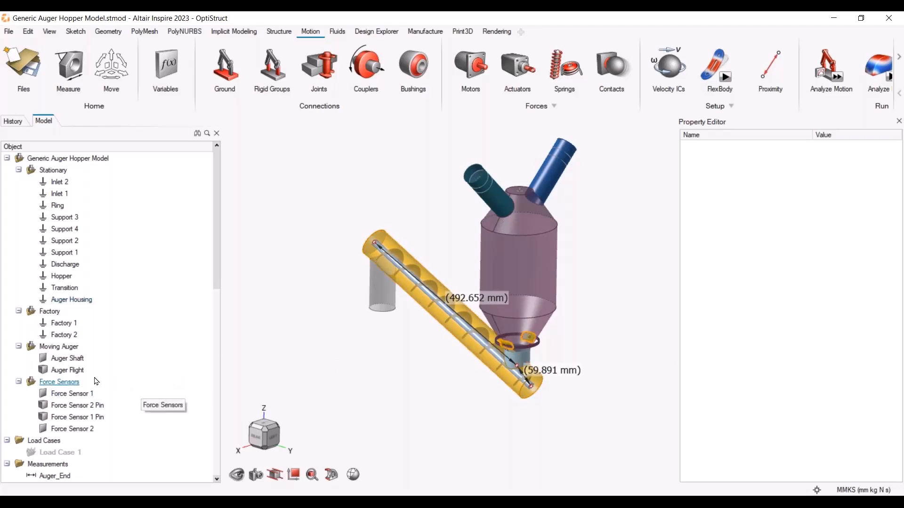
click(52, 347)
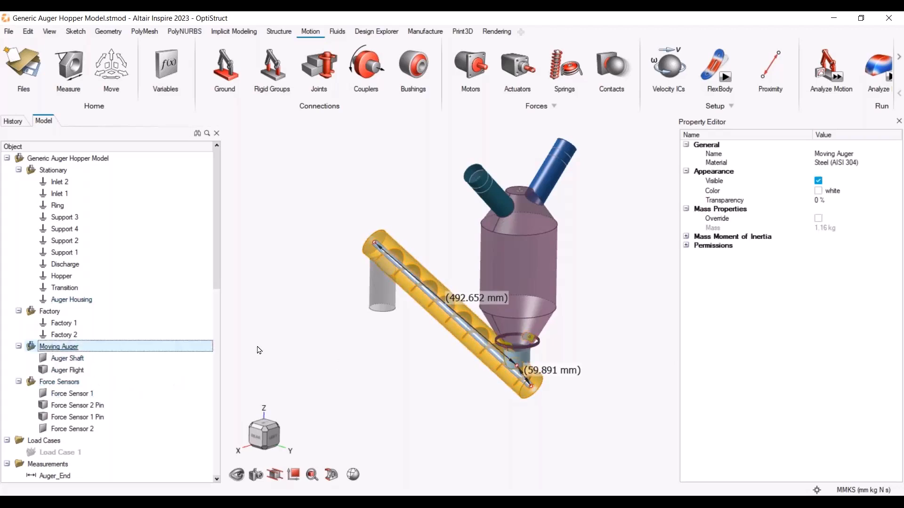
key(i)
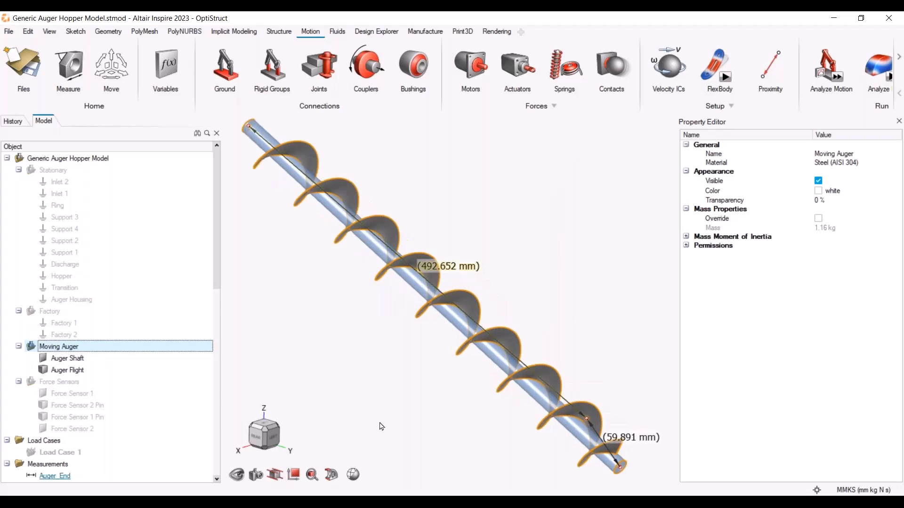
Delete the Auger_Start and Auger_End measurements
click(68, 370)
middle_drag(451, 396, 571, 371)
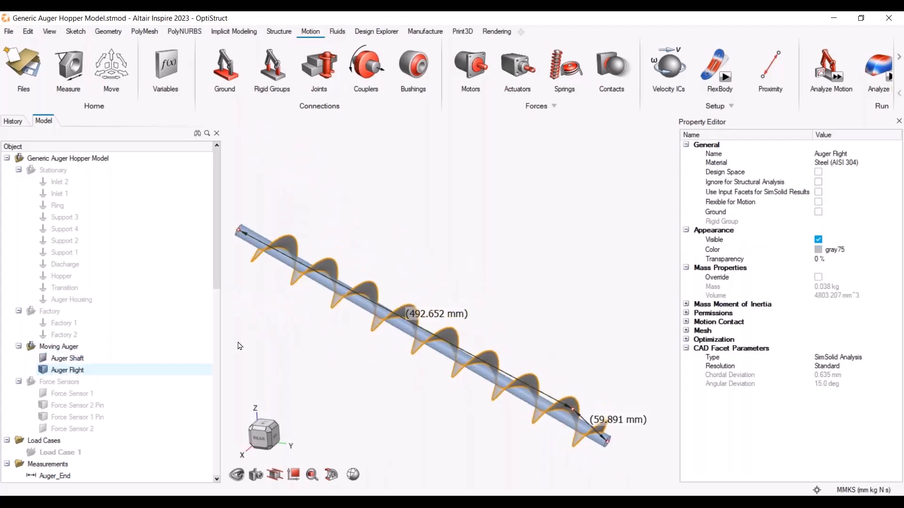
scroll(65, 348, down, 2)
click(69, 413)
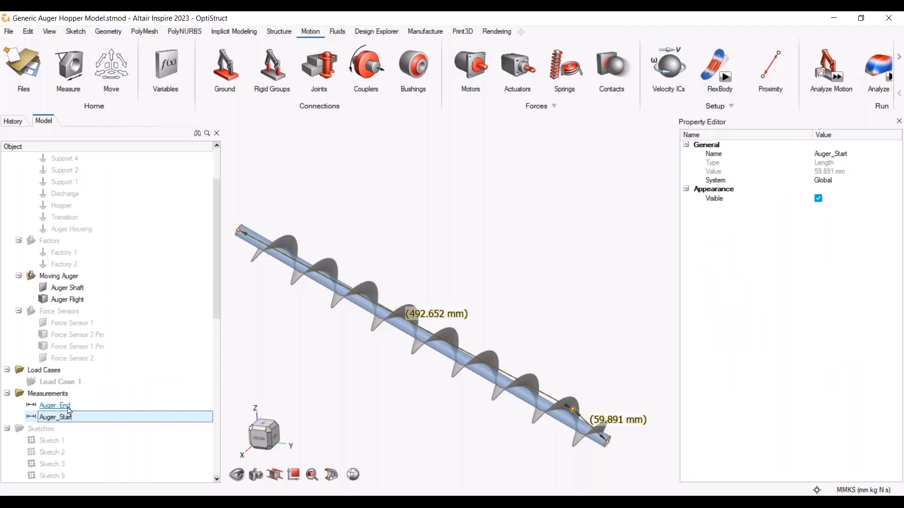
ctrl+click(68, 405)
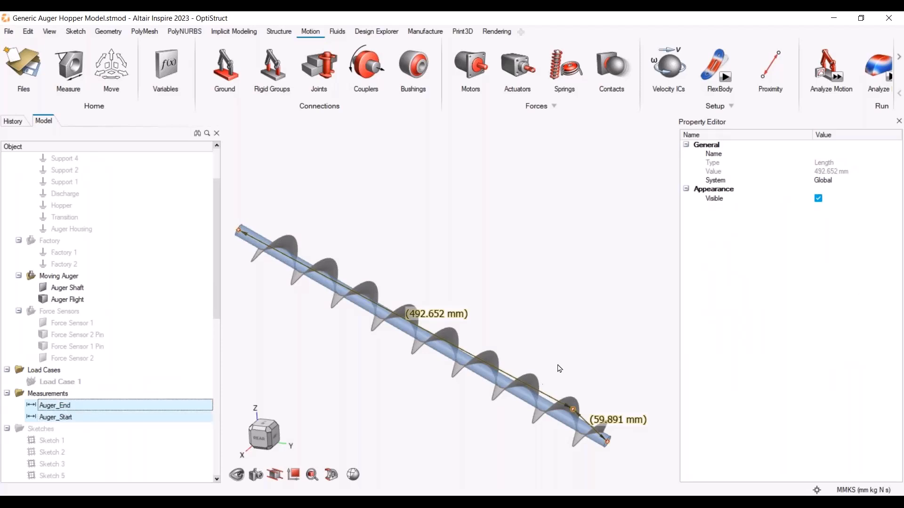
key(Delete)
Create a rigid group named Moving Auger from the auger shaft and auger flight
middle_drag(532, 436, 511, 276)
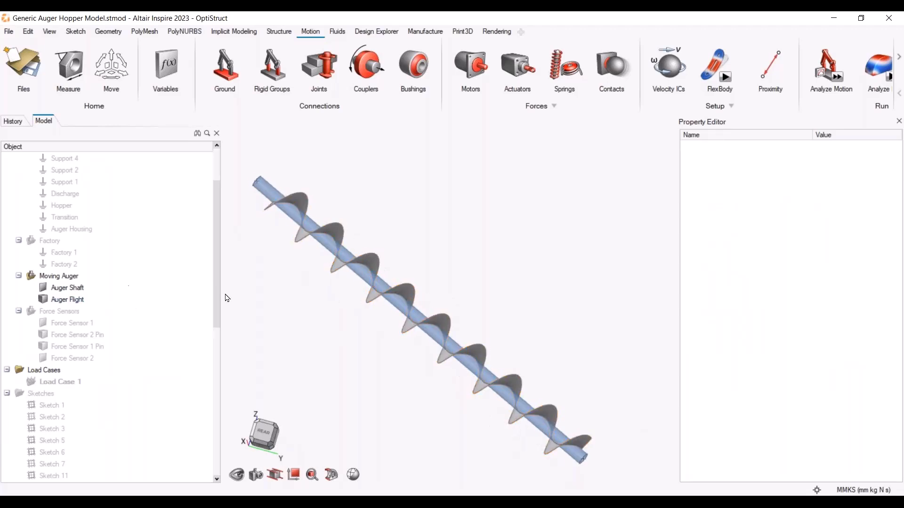
click(76, 289)
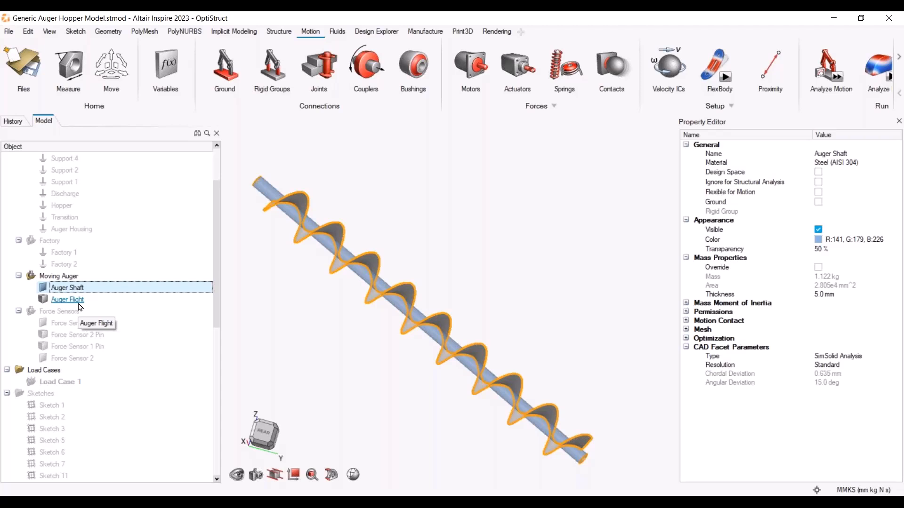
click(106, 32)
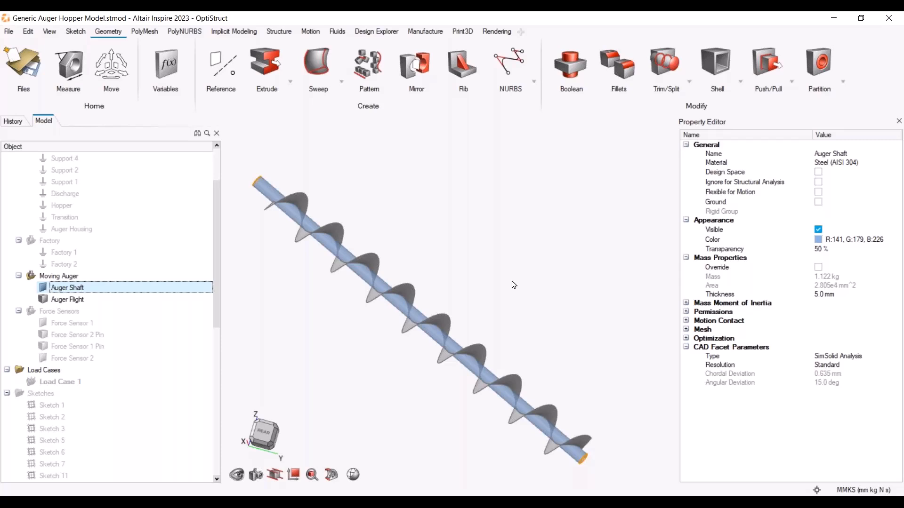
scroll(510, 284, down, 1)
click(315, 34)
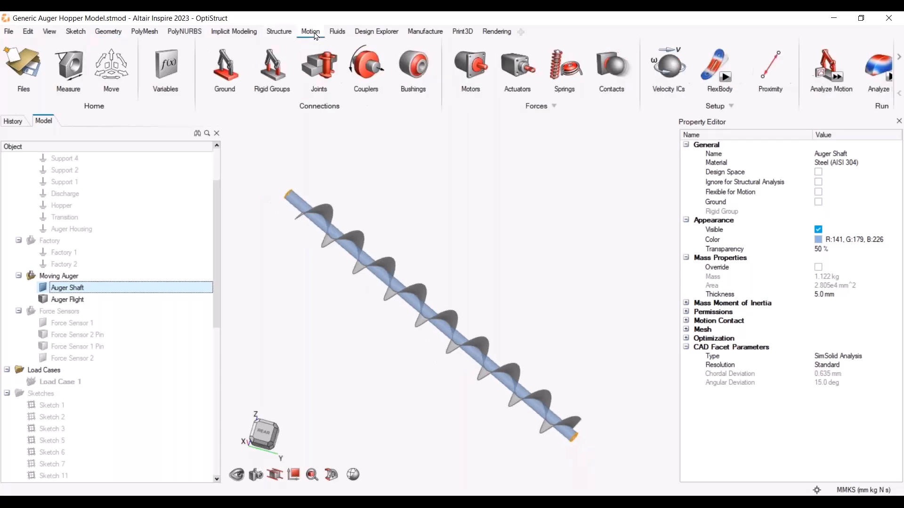
click(276, 58)
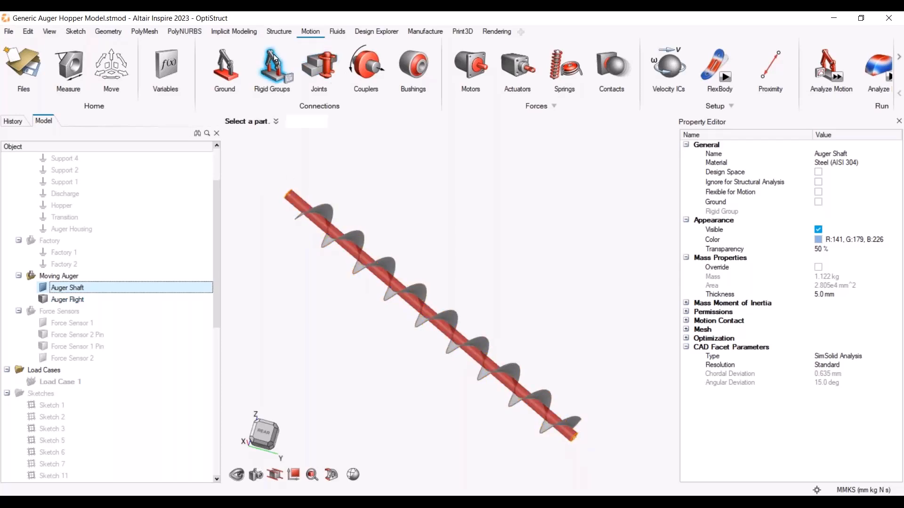
drag(255, 163, 621, 477)
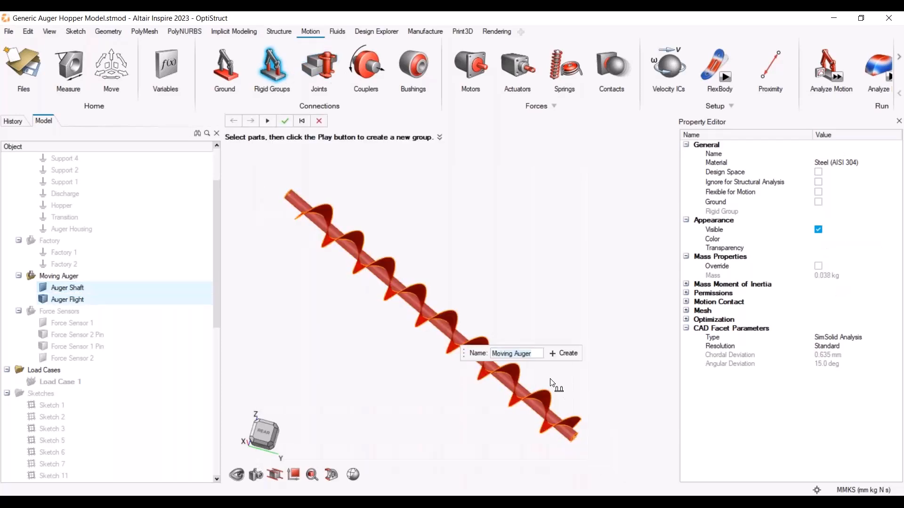
click(563, 353)
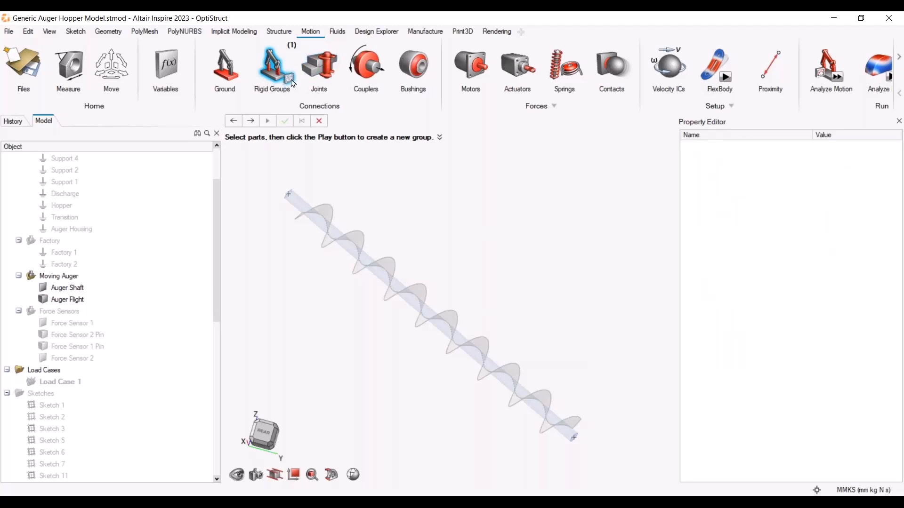
key(Escape)
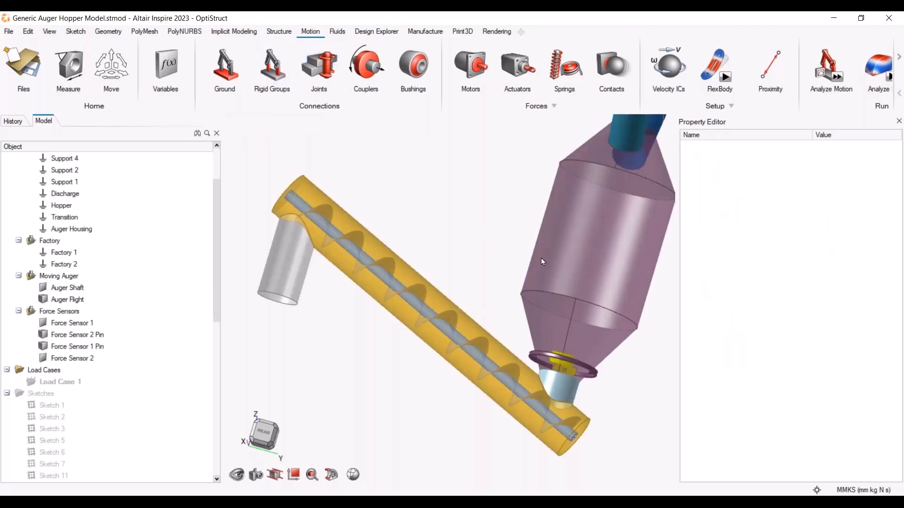
Isolate the Force Sensors group and orbit to view both sensors
click(58, 311)
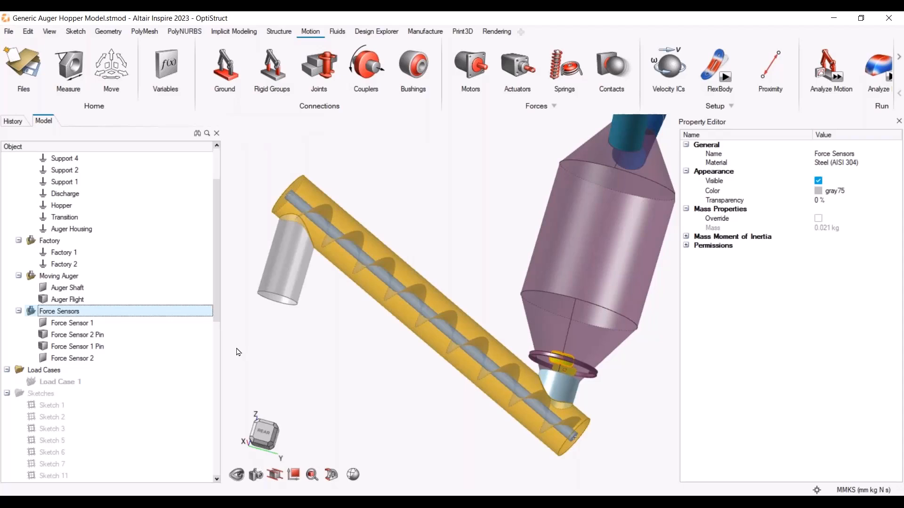
key(i)
middle_drag(446, 298, 377, 337)
scroll(377, 337, down, 6)
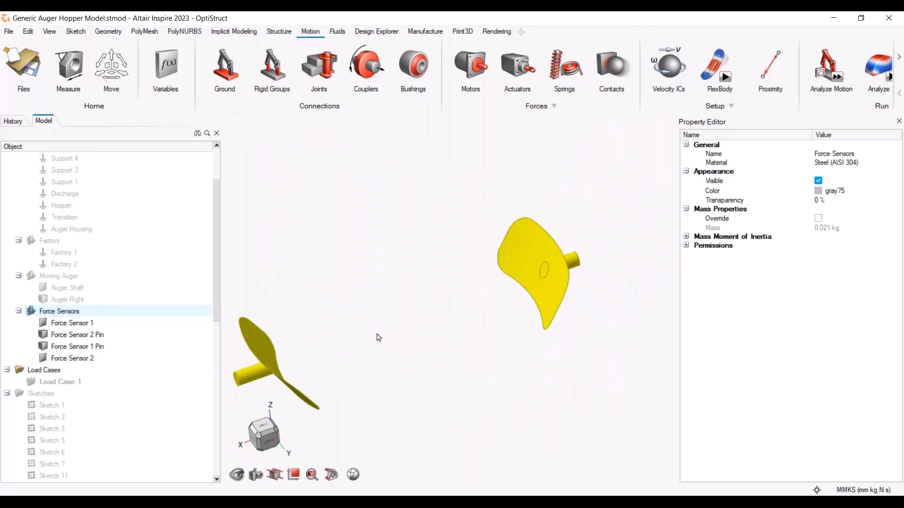
right_drag(372, 342, 452, 301)
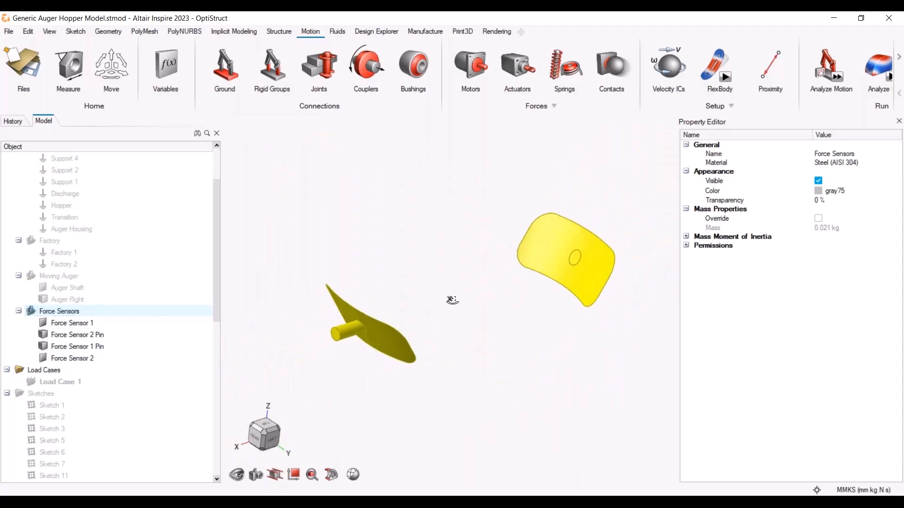
Create a rigid group from Force Sensor 2 and Force Sensor 2 Pin, entering the name For
click(411, 284)
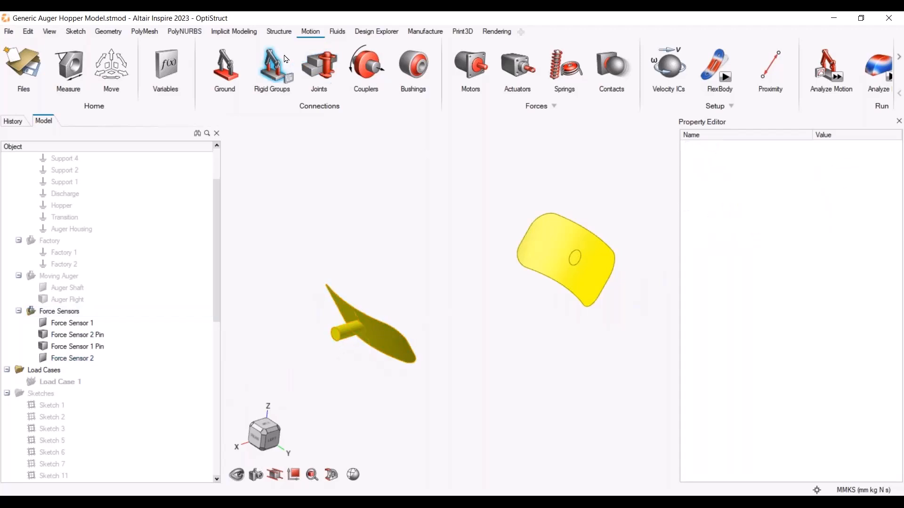
click(272, 70)
click(342, 332)
ctrl+click(385, 340)
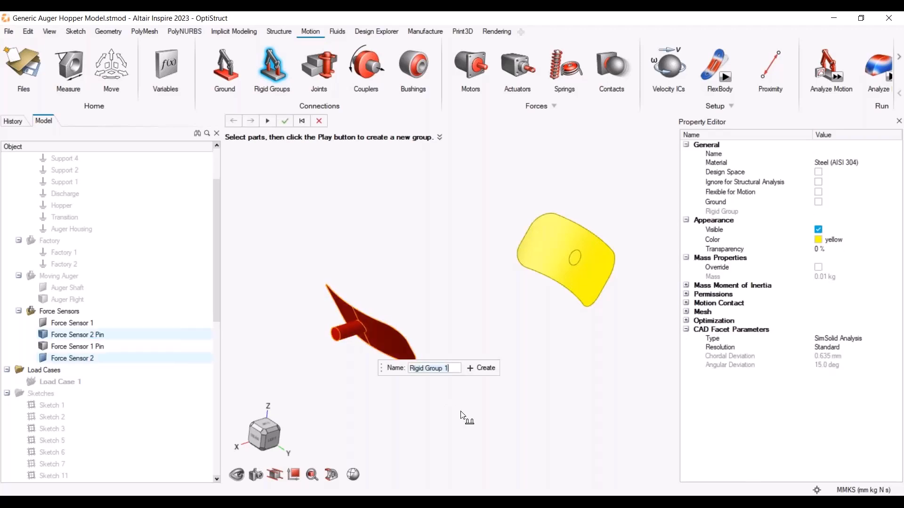
text(Force_Sensor_2)
key(Return)
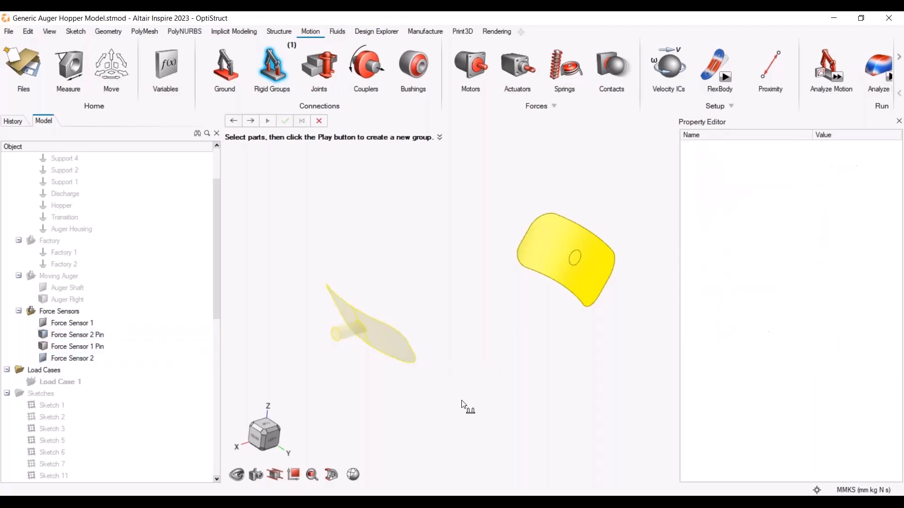
Create a rigid group named Force Sensor 1 from Force Sensor 1 and Force Sensor 1 Pin, then leave the Rigid Groups tool
middle_drag(617, 305, 529, 309)
click(611, 277)
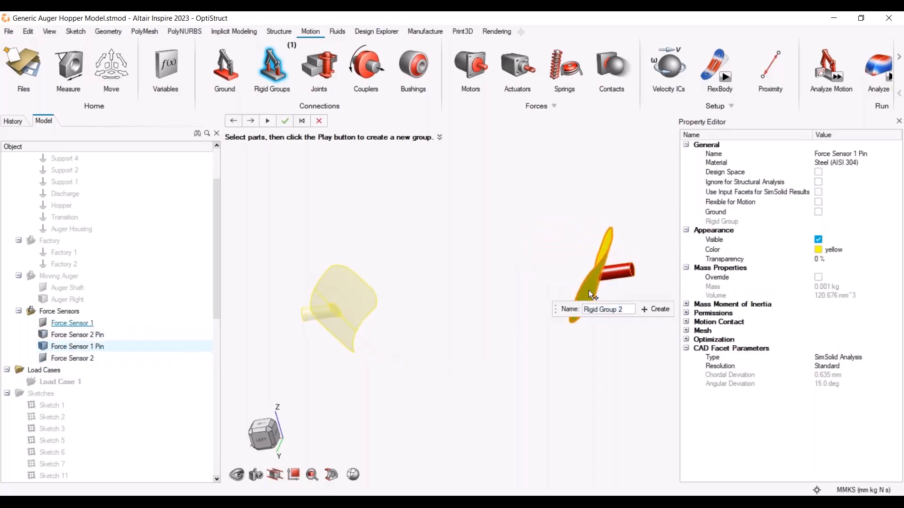
click(588, 290)
text(Force Seneor)
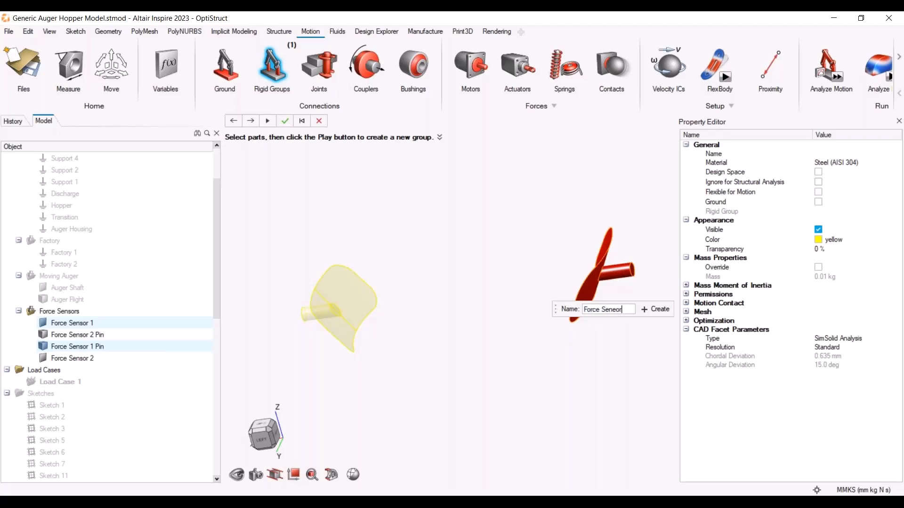
key(BackSpace)
key(BackSpace)
key(BackSpace)
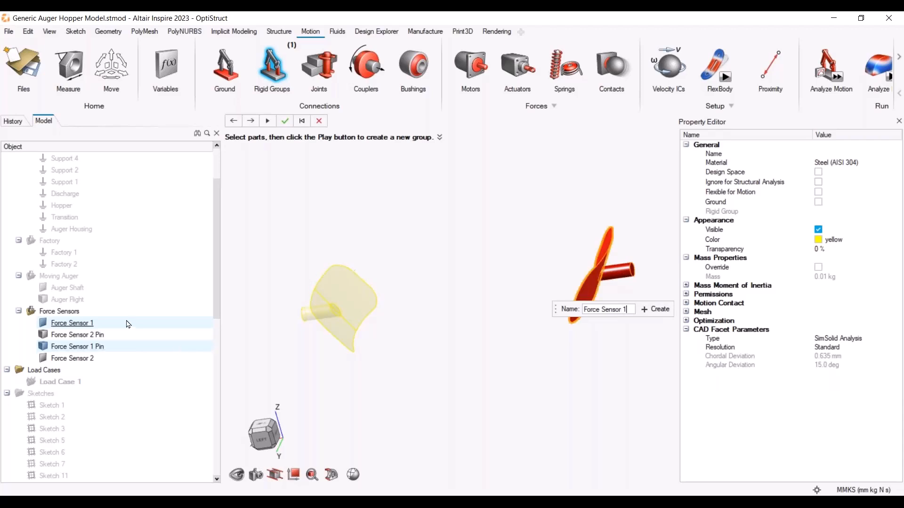
click(654, 309)
key(a)
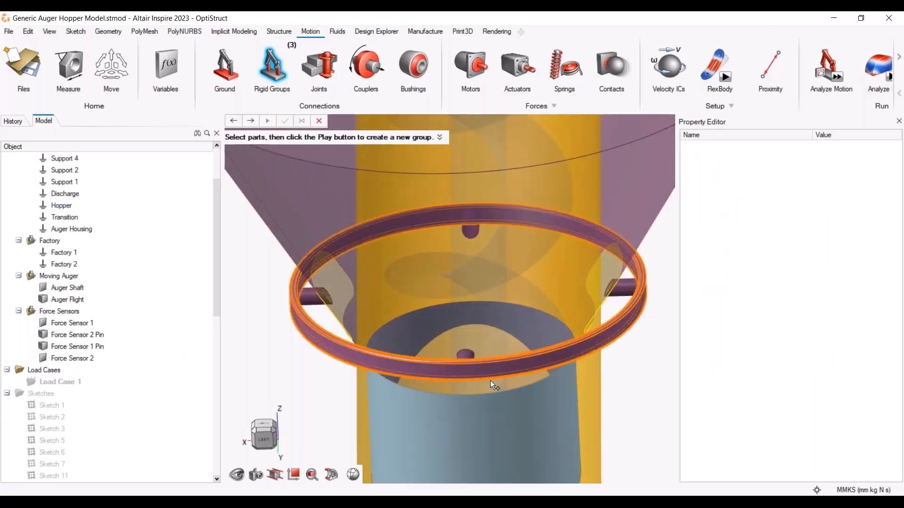
middle_drag(506, 276, 577, 379)
scroll(578, 368, down, 4)
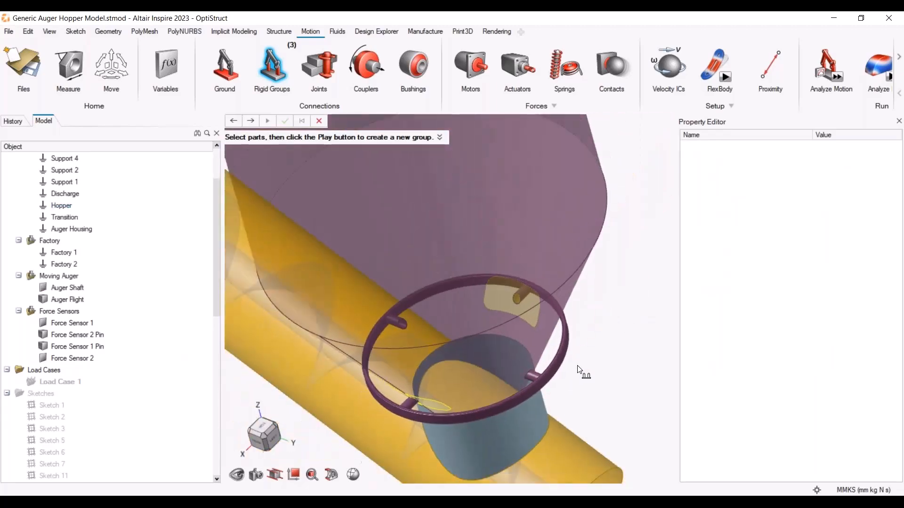
click(277, 64)
scroll(455, 238, down, 4)
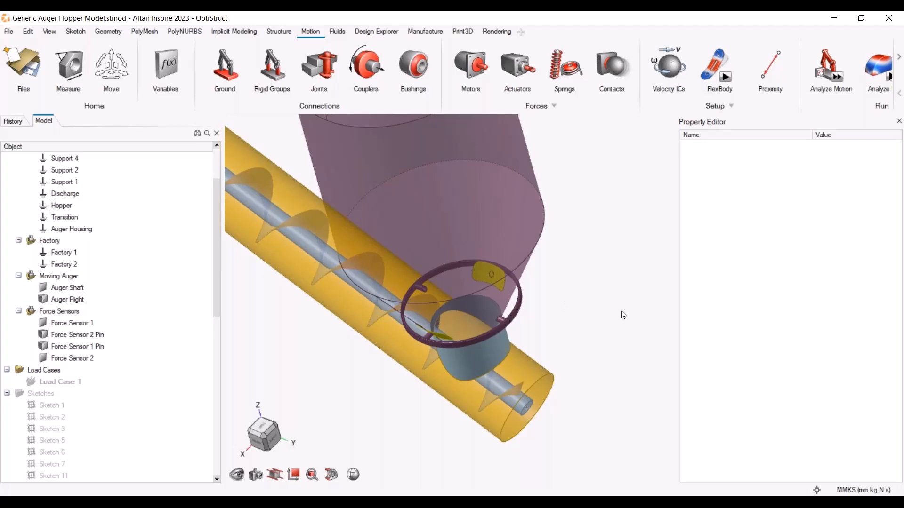
Hide the hopper, the auger housing and the moving auger parts surrounding the force sensors
middle_drag(605, 266, 569, 217)
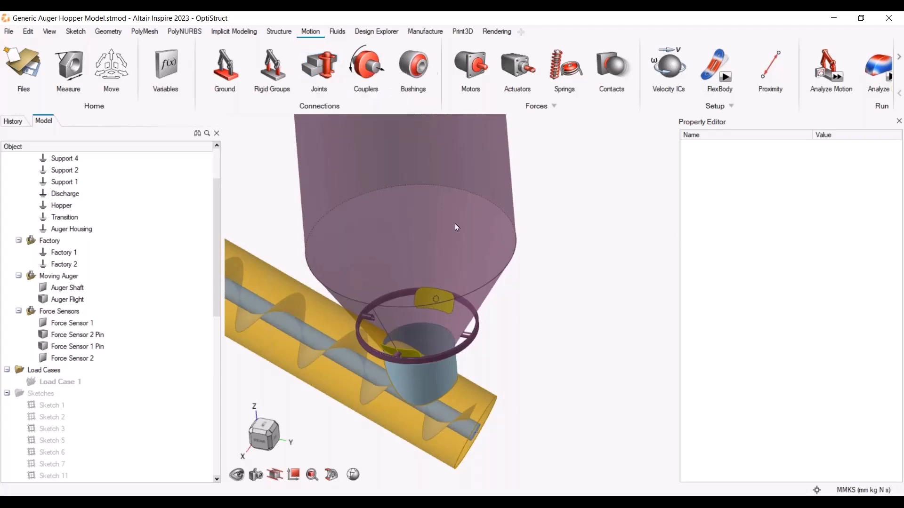
right_drag(482, 318, 525, 378)
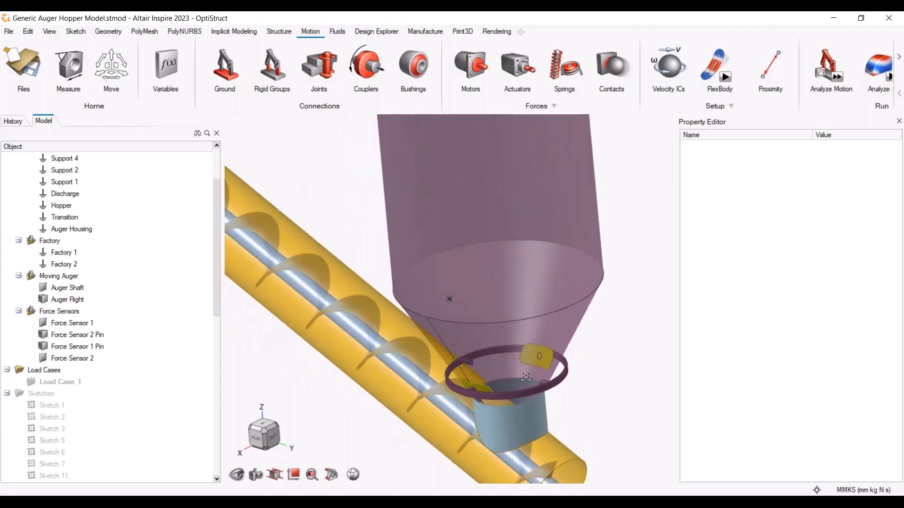
middle_drag(526, 378, 523, 363)
scroll(523, 351, down, 3)
middle_drag(613, 329, 604, 354)
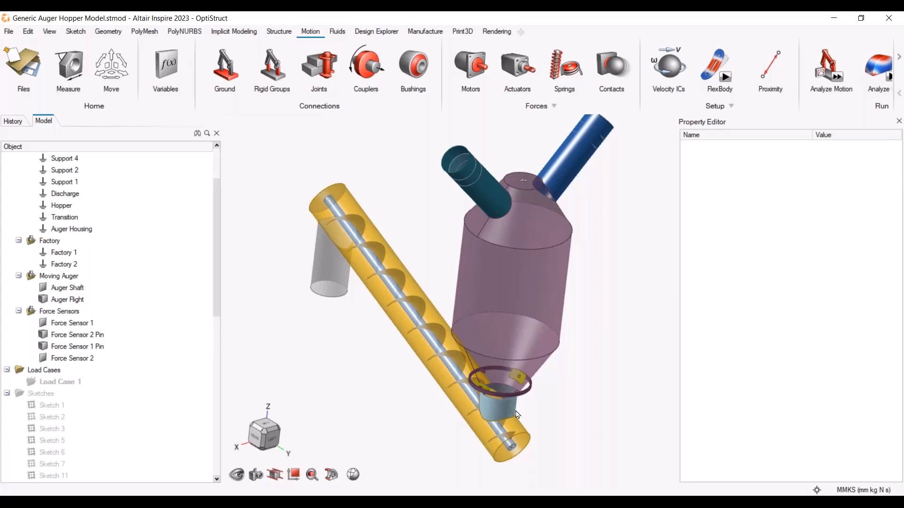
scroll(513, 411, up, 10)
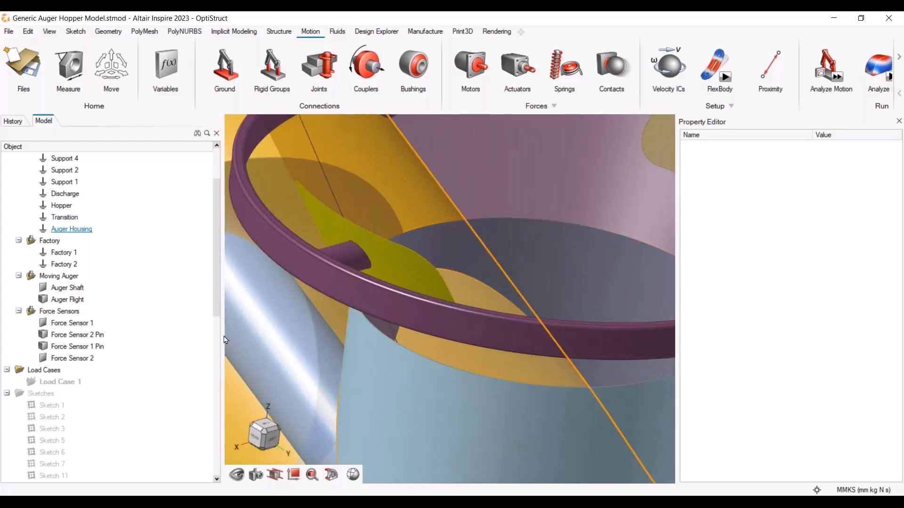
click(57, 311)
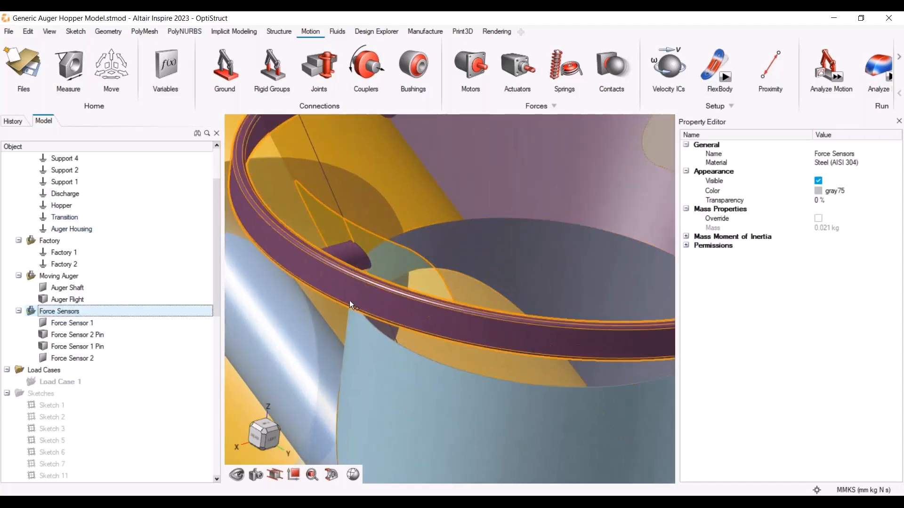
scroll(153, 356, up, 2)
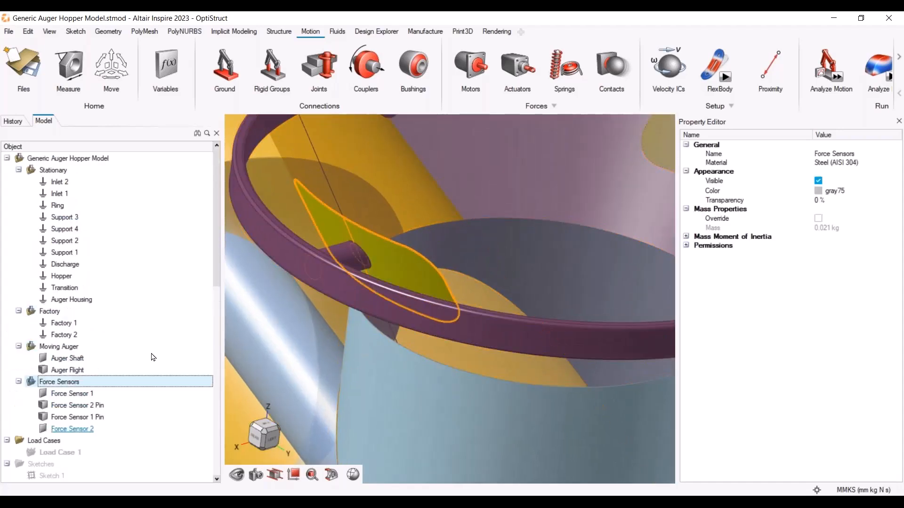
scroll(310, 310, down, 10)
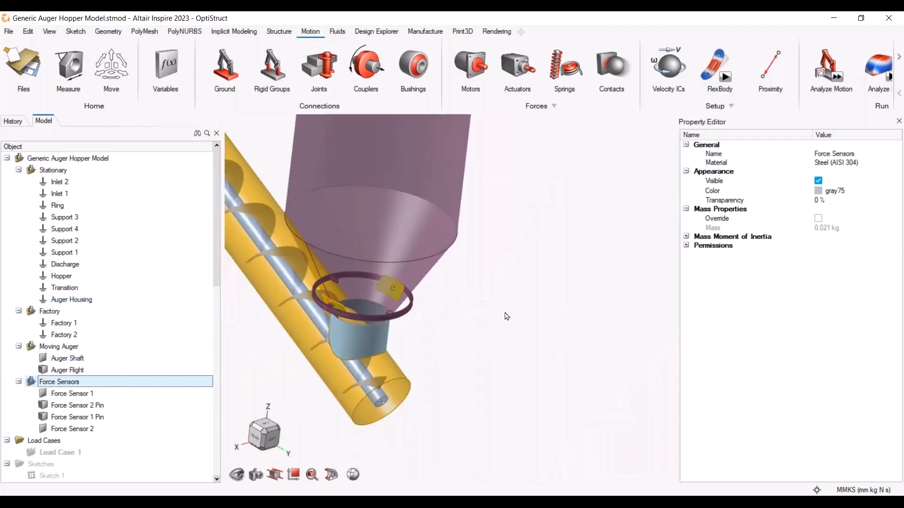
click(412, 201)
key(h)
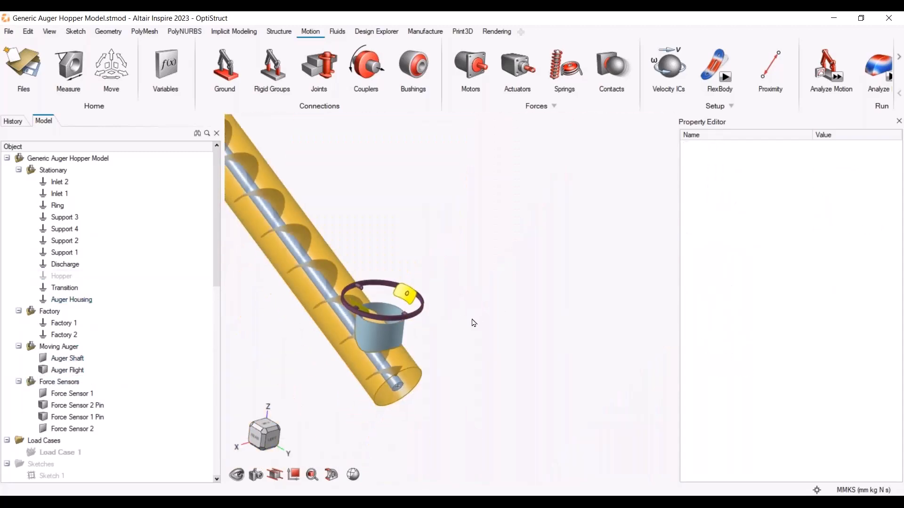
key(h)
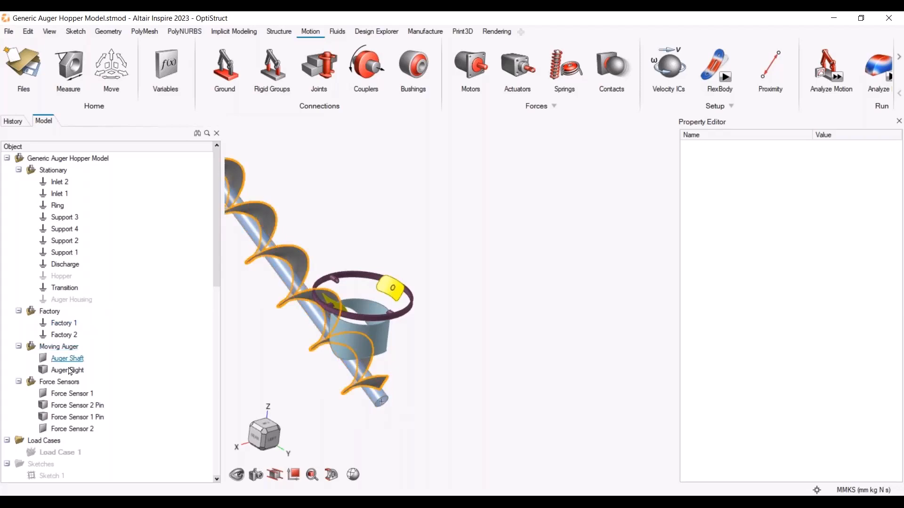
key(h)
scroll(470, 363, down, 3)
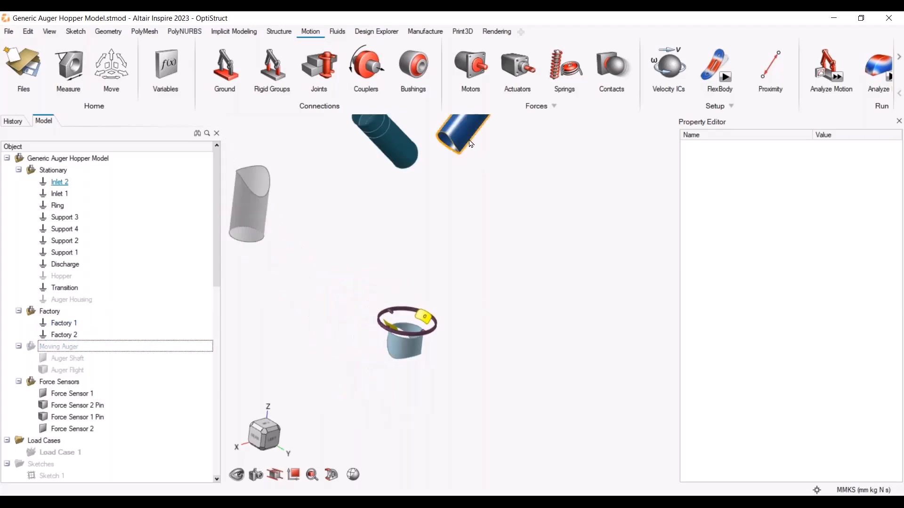
Hide both inlets, the factory parts, the discharge and the transition, leaving the ring, supports and force sensors
click(467, 142)
scroll(435, 173, down, 3)
key(h)
key(h)
key(h)
key(h)
click(74, 182)
click(58, 196)
click(65, 183)
key(h)
click(65, 195)
key(h)
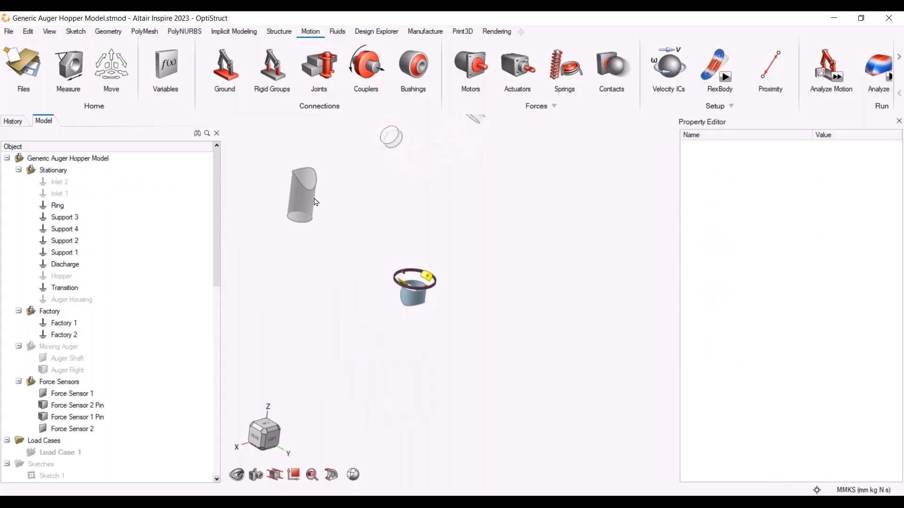
key(h)
click(71, 205)
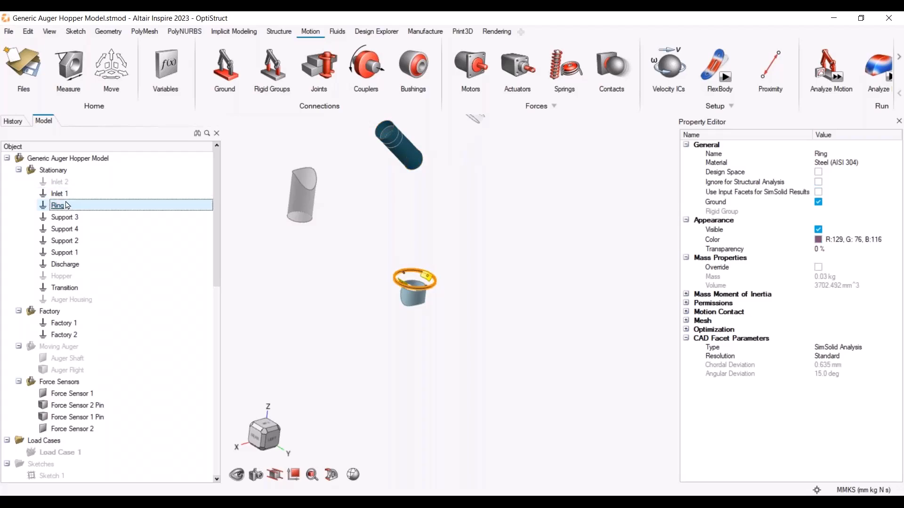
key(h)
key(h)
key(h)
key(h)
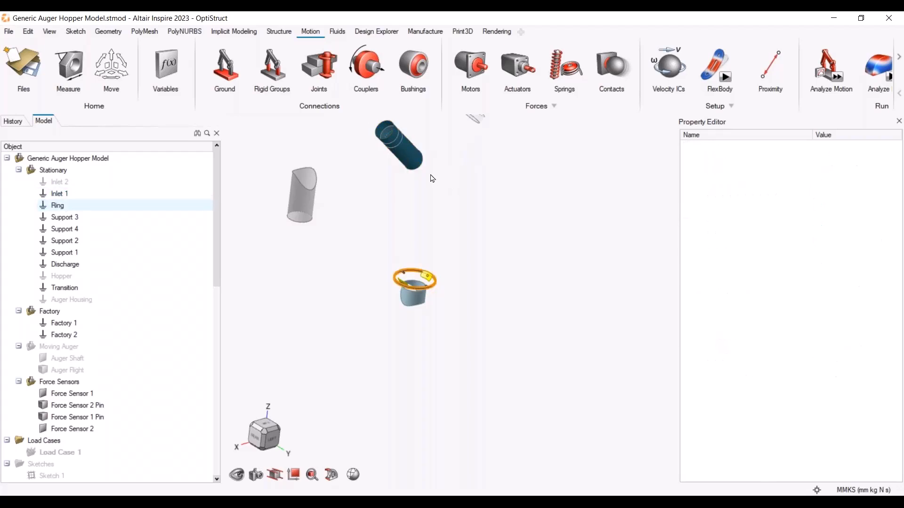
click(414, 161)
scroll(443, 159, down, 3)
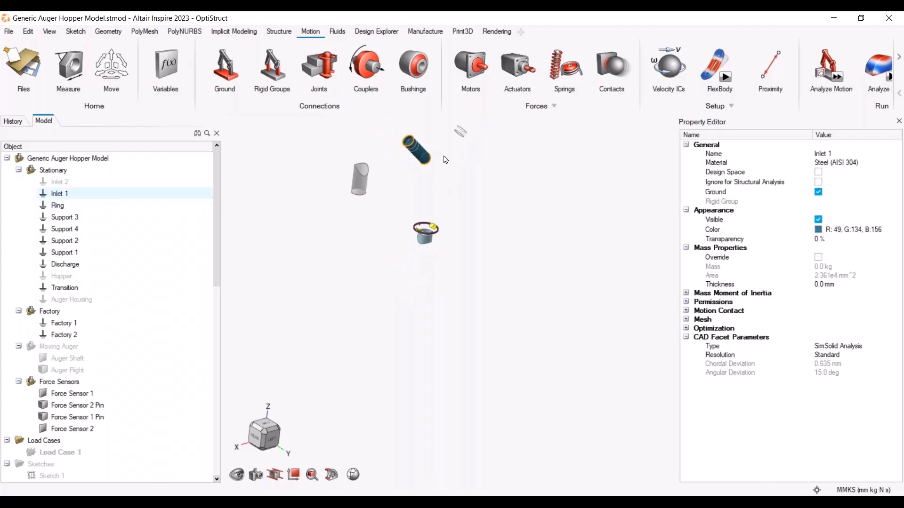
scroll(443, 157, up, 3)
drag(385, 134, 547, 235)
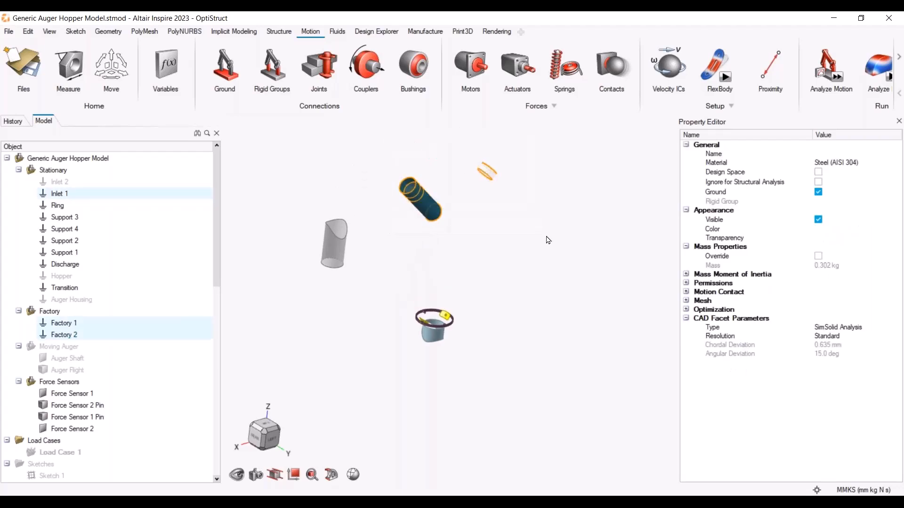
key(h)
key(h)
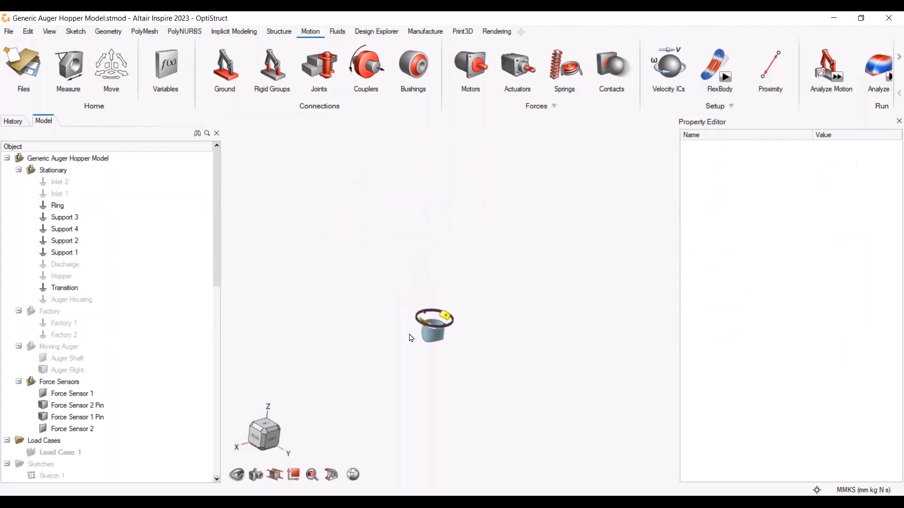
scroll(385, 334, up, 5)
click(470, 317)
Hide Support 2, Support 4 and the ring so only the force sensors and their two supports remain
key(h)
scroll(579, 338, up, 5)
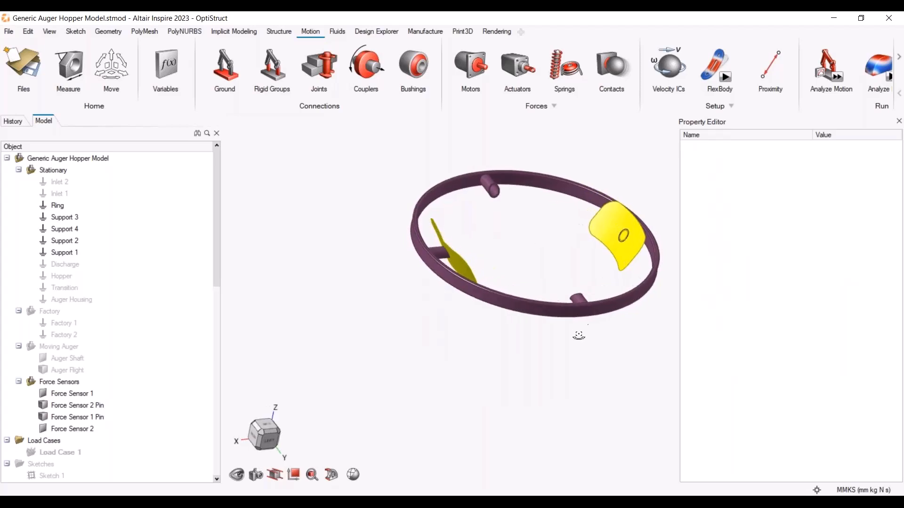
scroll(587, 303, up, 1)
click(577, 296)
key(h)
click(459, 148)
key(h)
key(ctrl+z)
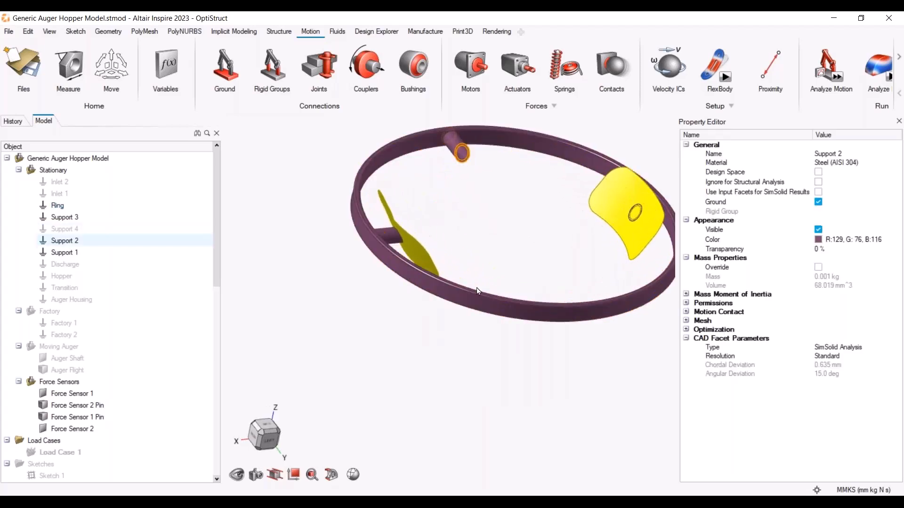
key(h)
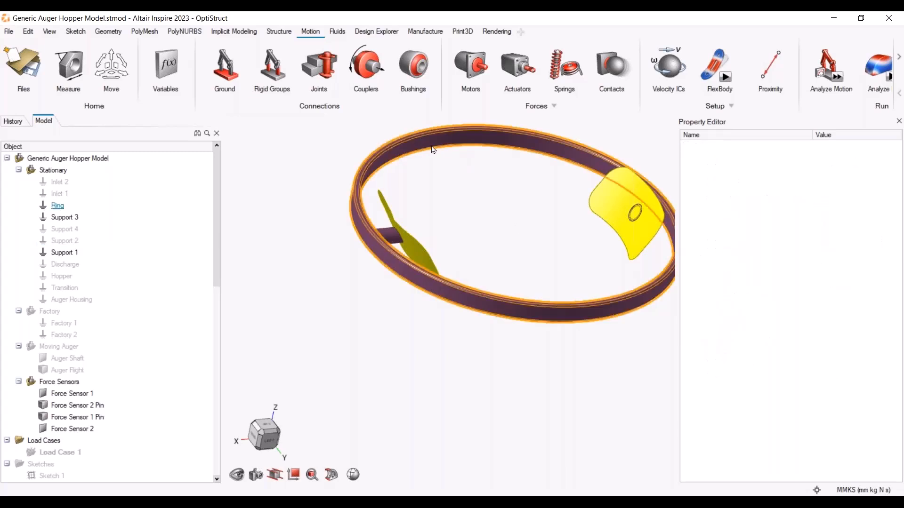
key(ctrl+z)
key(h)
click(381, 156)
click(391, 161)
click(396, 156)
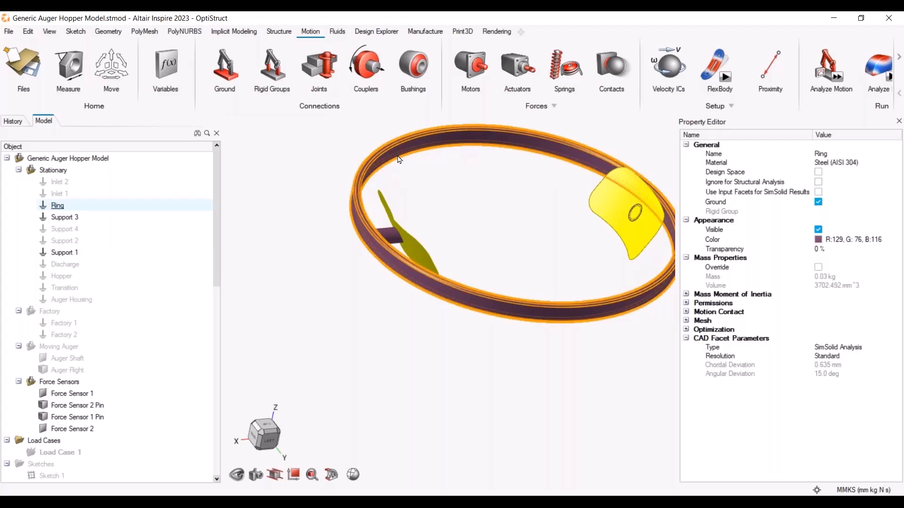
key(h)
middle_drag(556, 217, 542, 220)
middle_drag(558, 264, 339, 236)
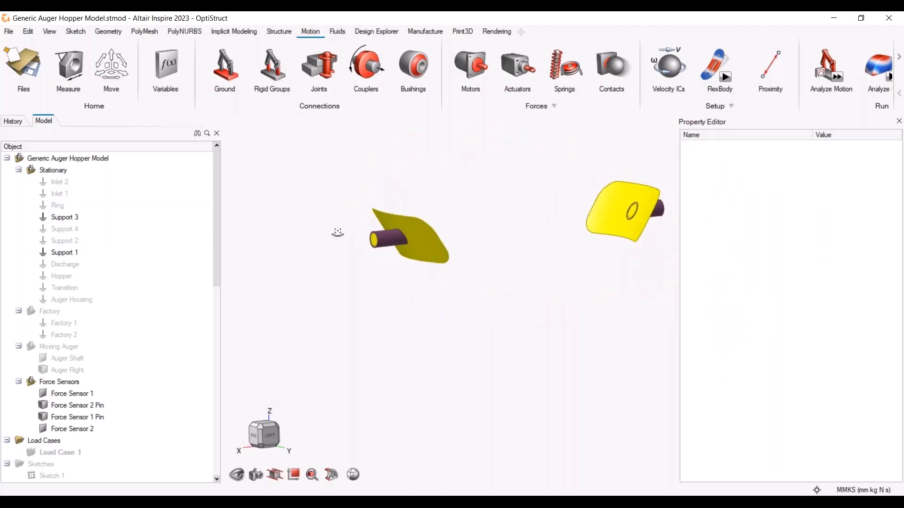
scroll(369, 222, up, 3)
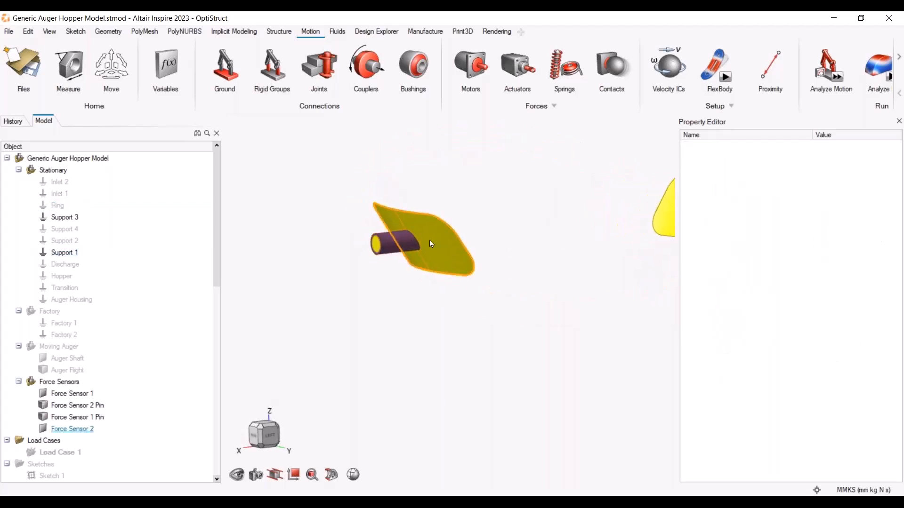
right_drag(415, 244, 454, 240)
Create a locked cylindrical joint between Force Sensor 2 Pin and Support 1 with the Joints tool
click(323, 68)
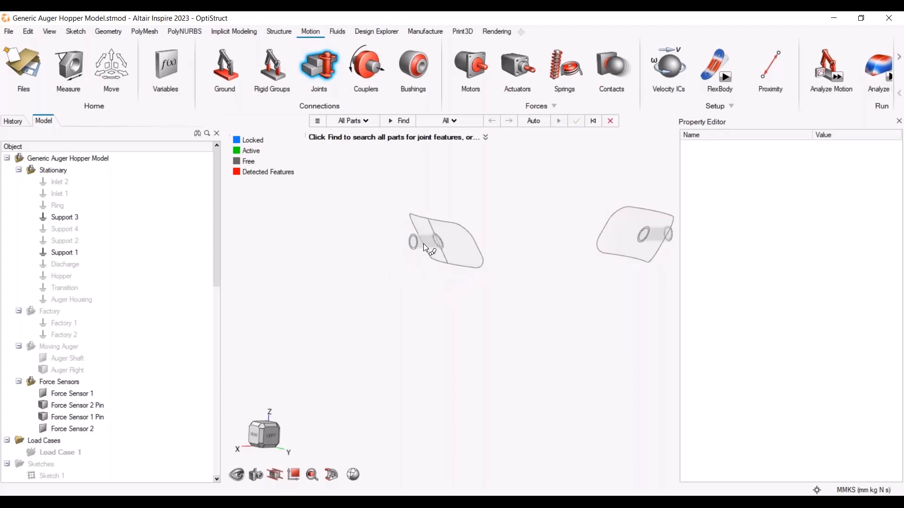
click(396, 121)
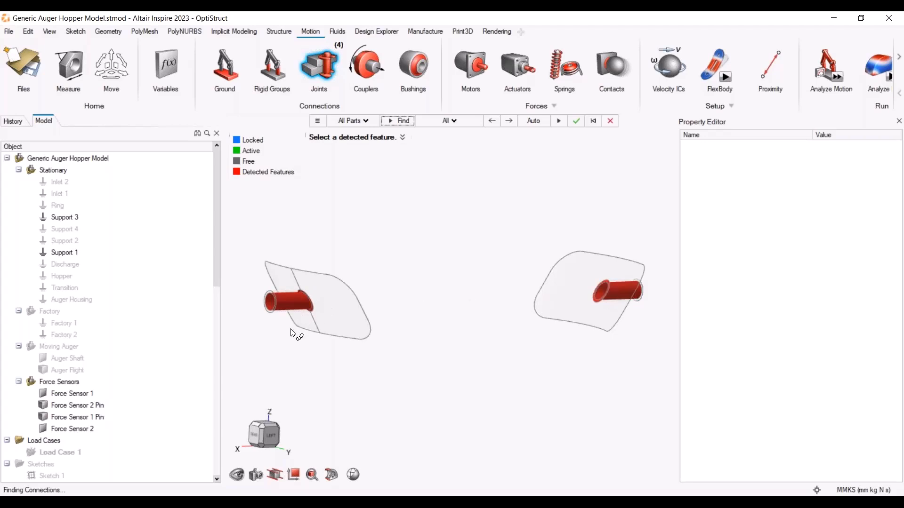
click(288, 296)
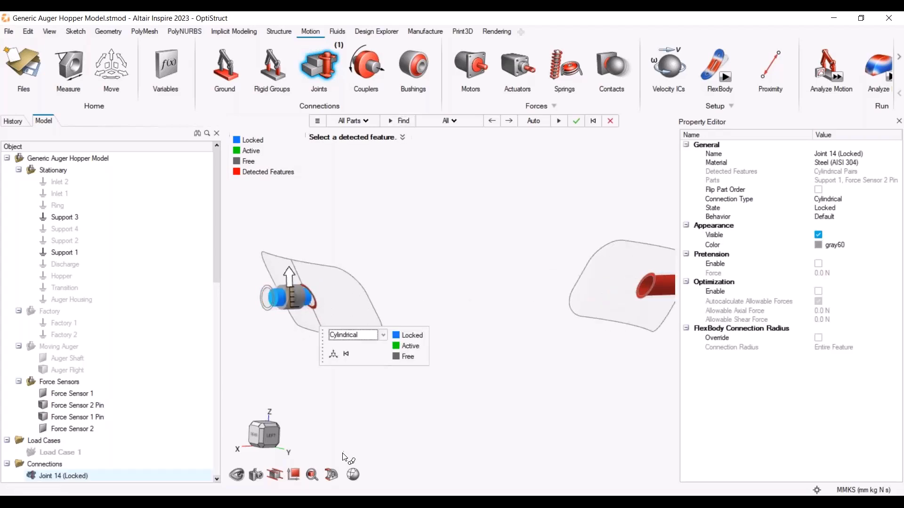
click(384, 335)
click(377, 354)
right_click(526, 331)
middle_drag(550, 348, 469, 346)
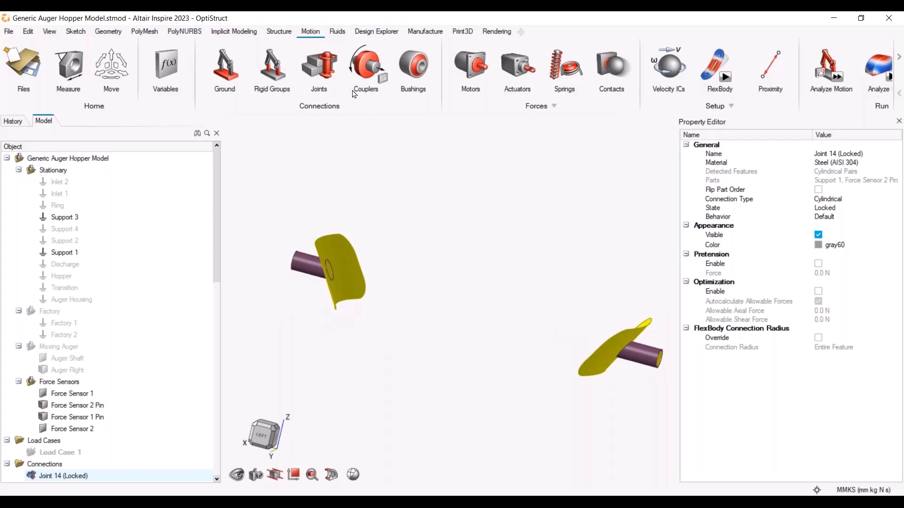
Create a locked cylindrical joint between Force Sensor 1 Pin and Support 3
click(323, 68)
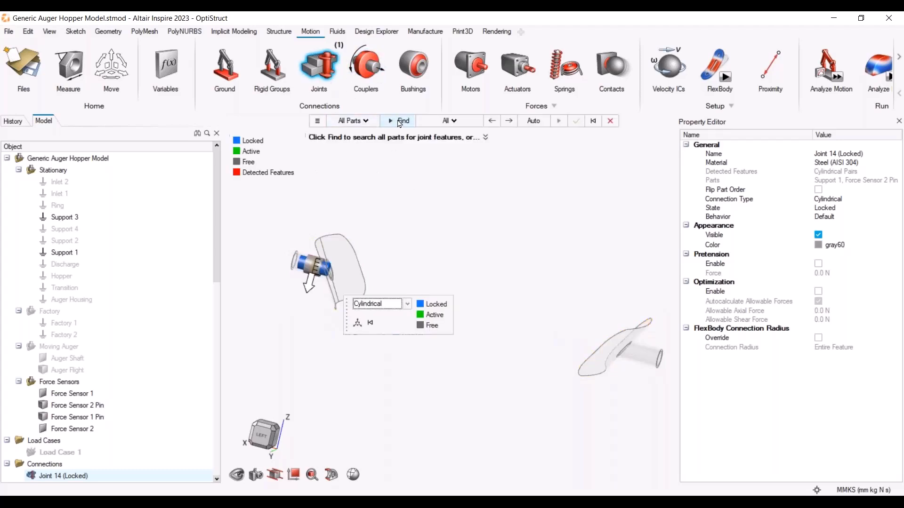
click(399, 123)
click(642, 354)
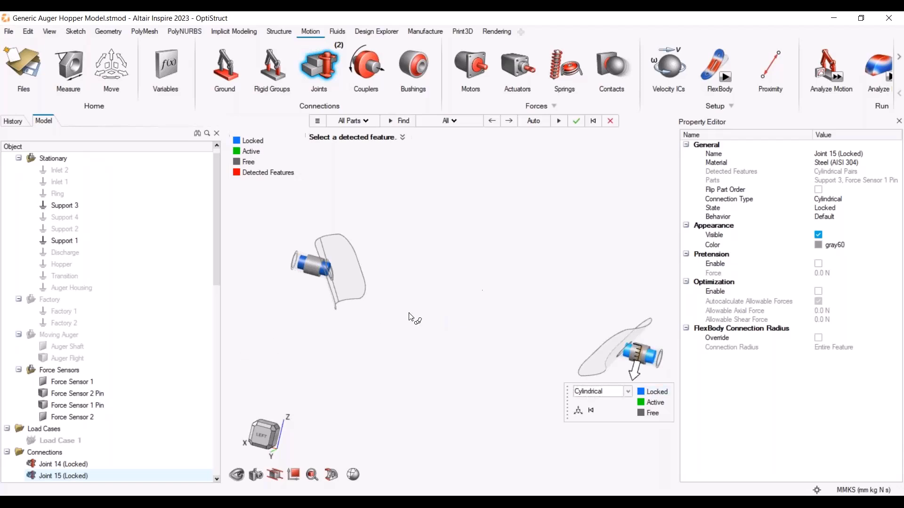
right_click(503, 264)
middle_drag(450, 396, 507, 408)
middle_drag(452, 349, 465, 337)
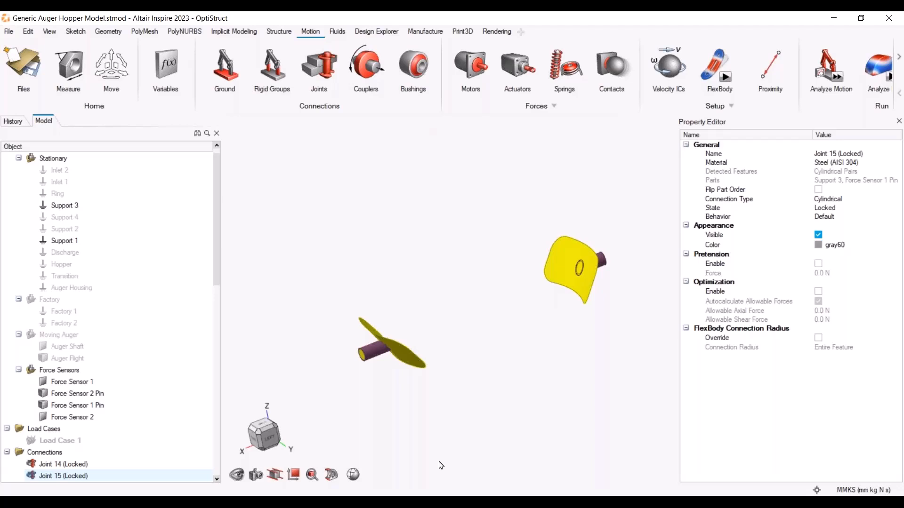
Show all parts again, then select and hide the auger housing
key(a)
scroll(479, 406, down, 5)
right_drag(531, 435, 499, 295)
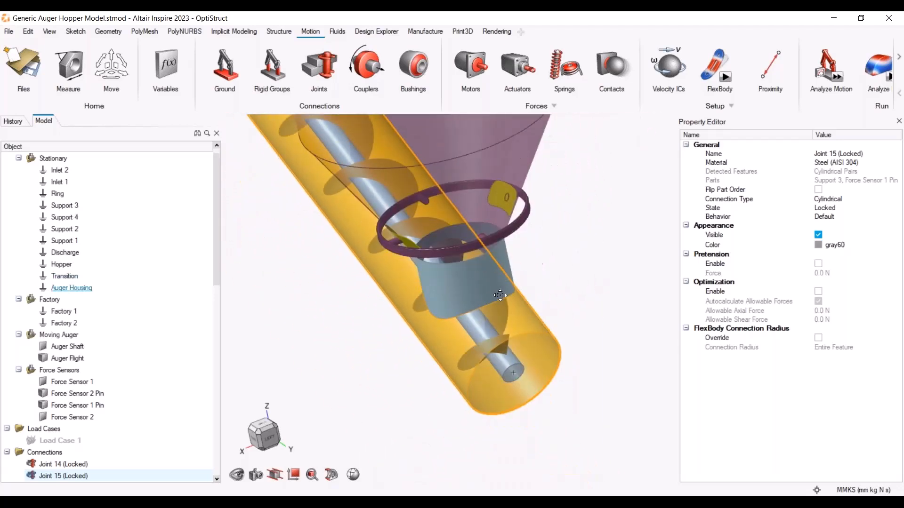
middle_drag(500, 295, 567, 325)
click(567, 326)
click(538, 329)
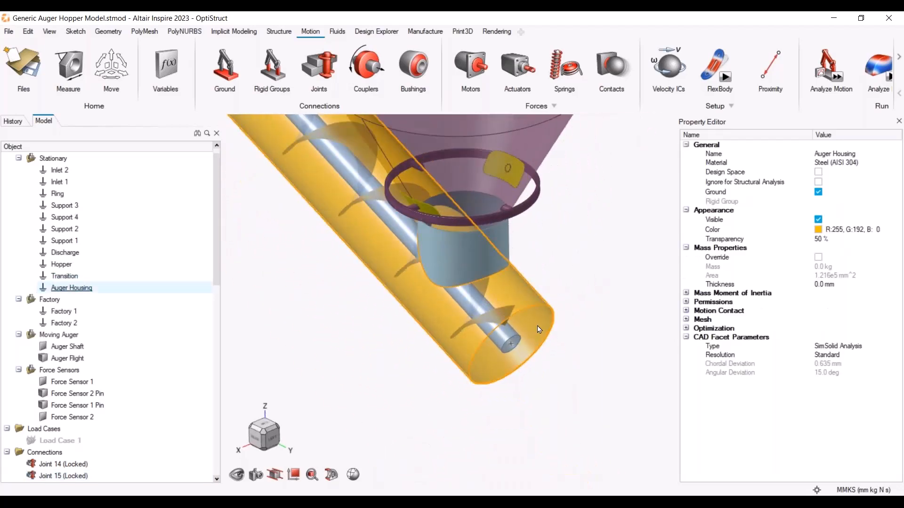
key(h)
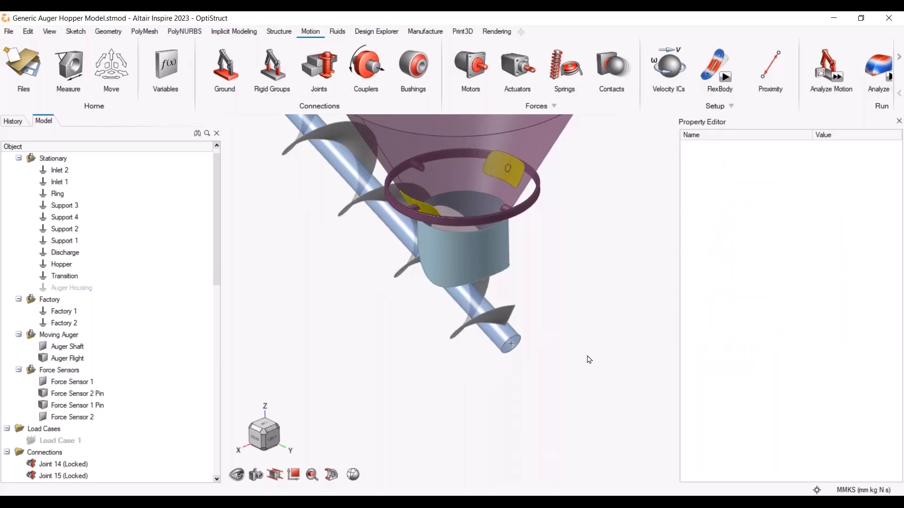
Add a motor on the end face of the auger shaft with the Motors tool
click(470, 65)
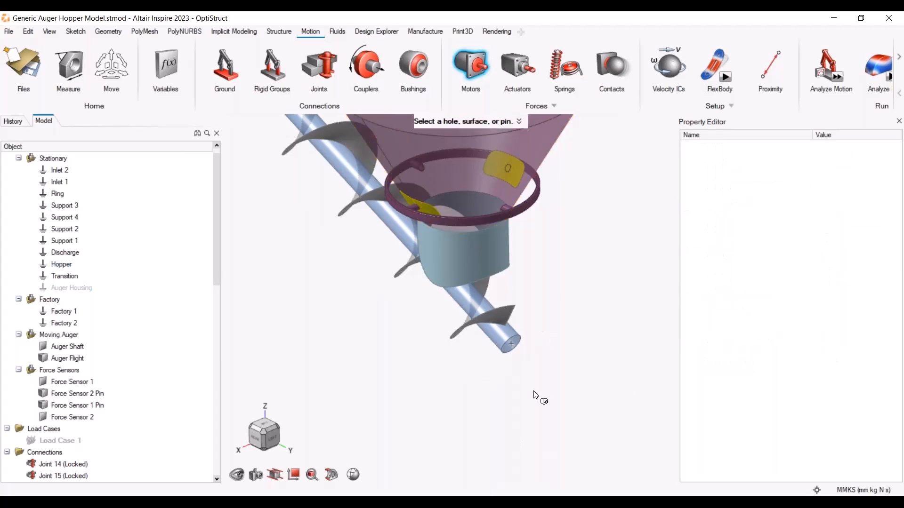
scroll(535, 349, up, 5)
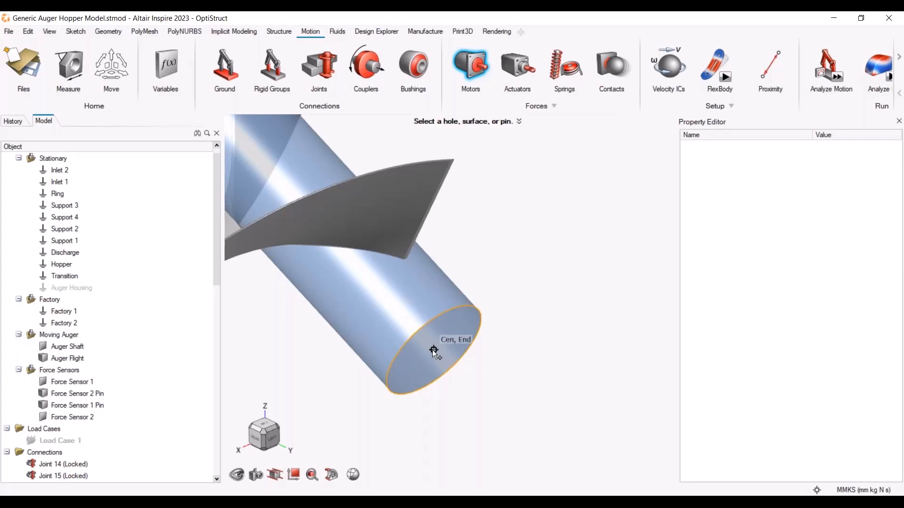
click(433, 350)
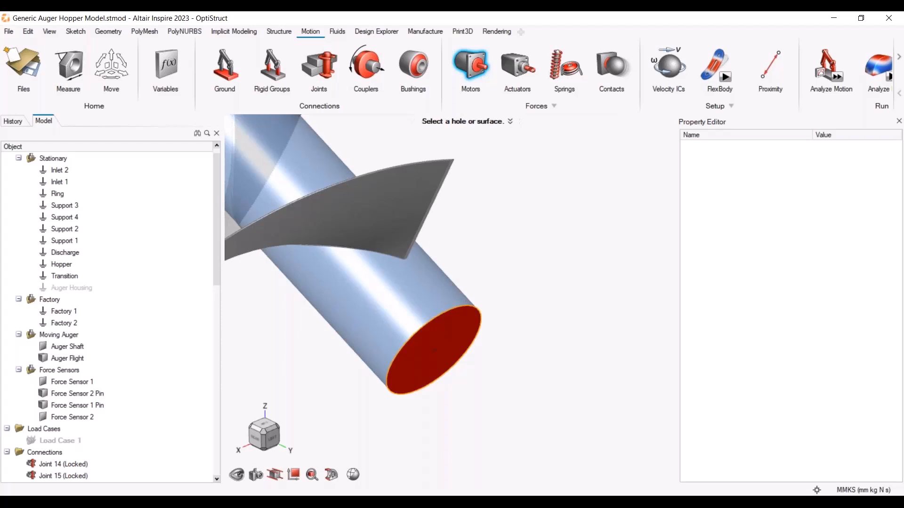
click(433, 351)
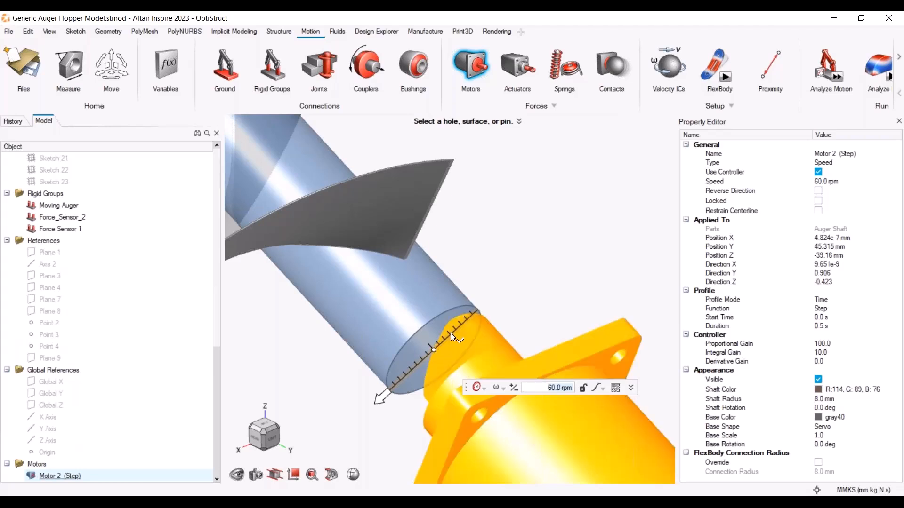
mouse_move(450, 332)
mouse_move(440, 352)
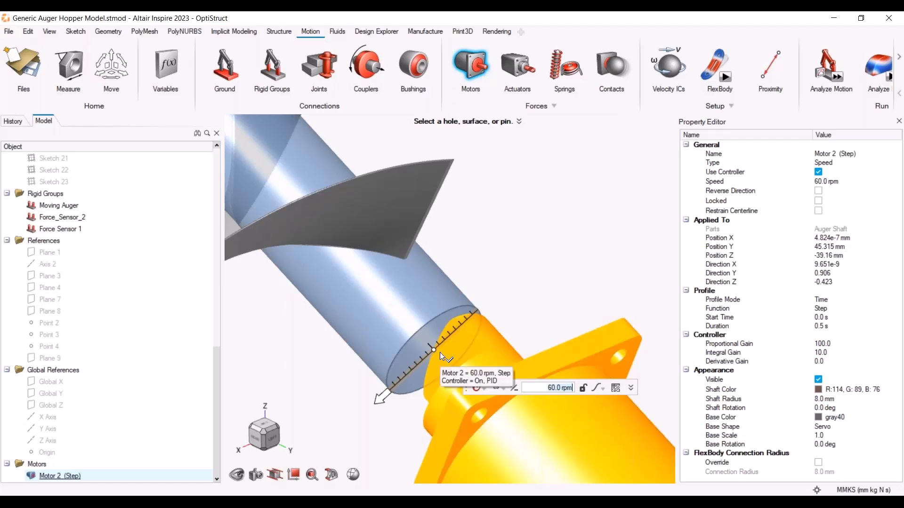
right_drag(503, 284, 479, 176)
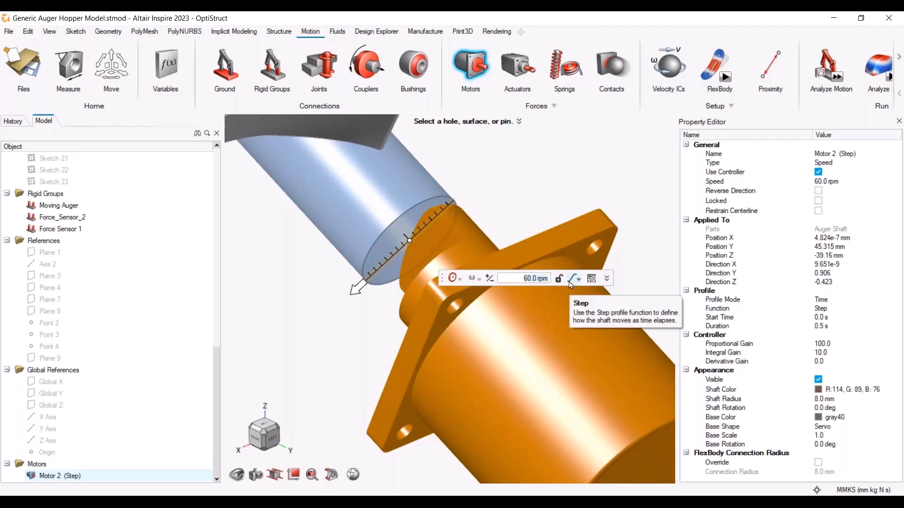
Reverse the rotation direction of the auger shaft motor
scroll(564, 401, down, 3)
scroll(563, 401, down, 4)
middle_drag(577, 442, 603, 449)
scroll(603, 450, up, 2)
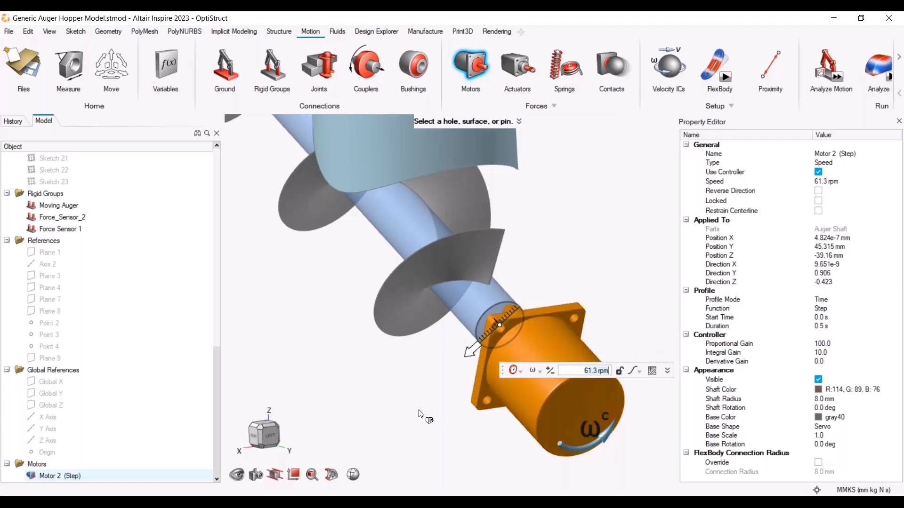
scroll(425, 395, down, 3)
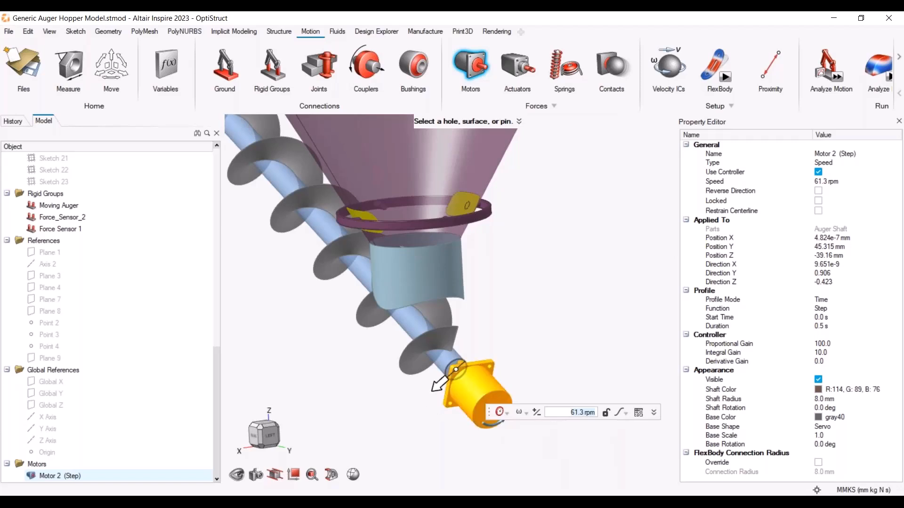
scroll(445, 372, up, 1)
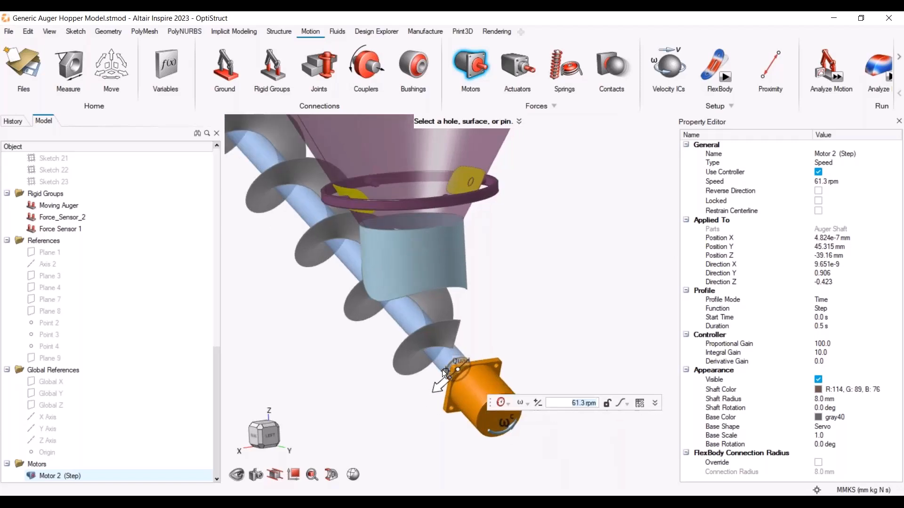
scroll(531, 442, up, 1)
scroll(530, 442, up, 2)
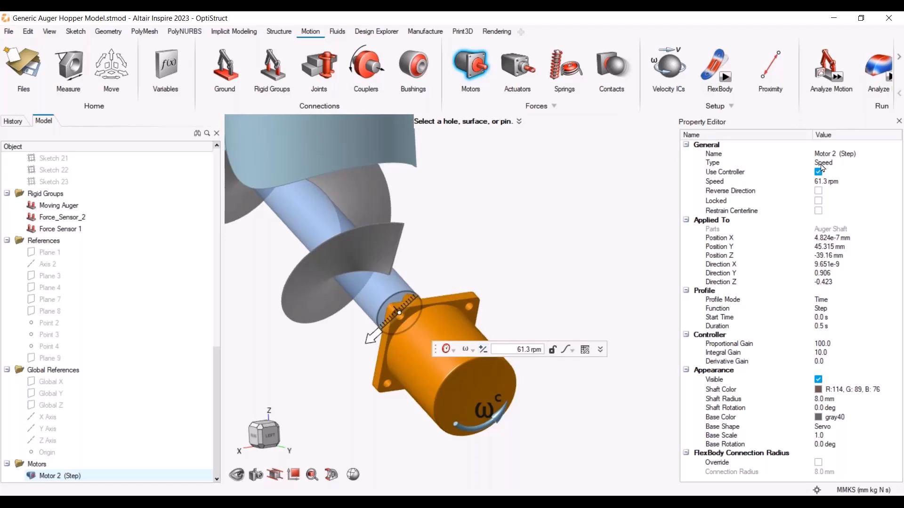
click(818, 191)
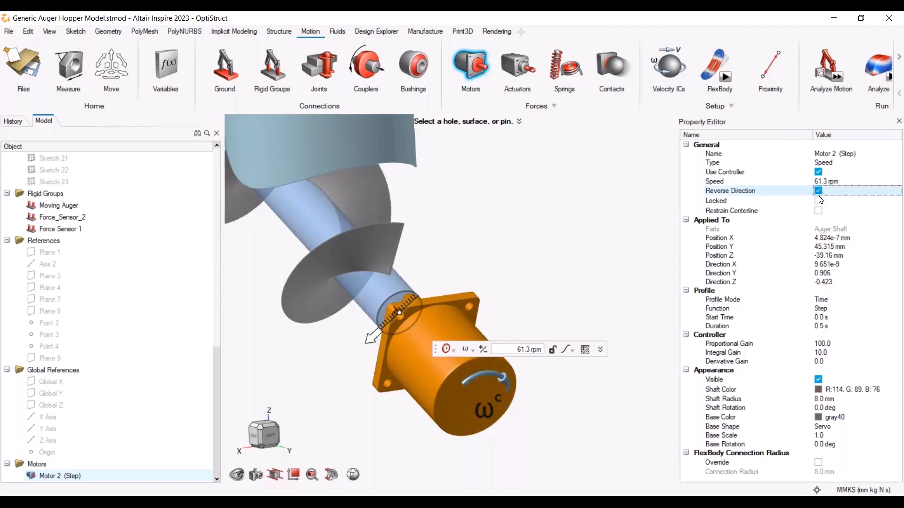
Set the motor speed to 200 rpm and turn off its controller
click(821, 183)
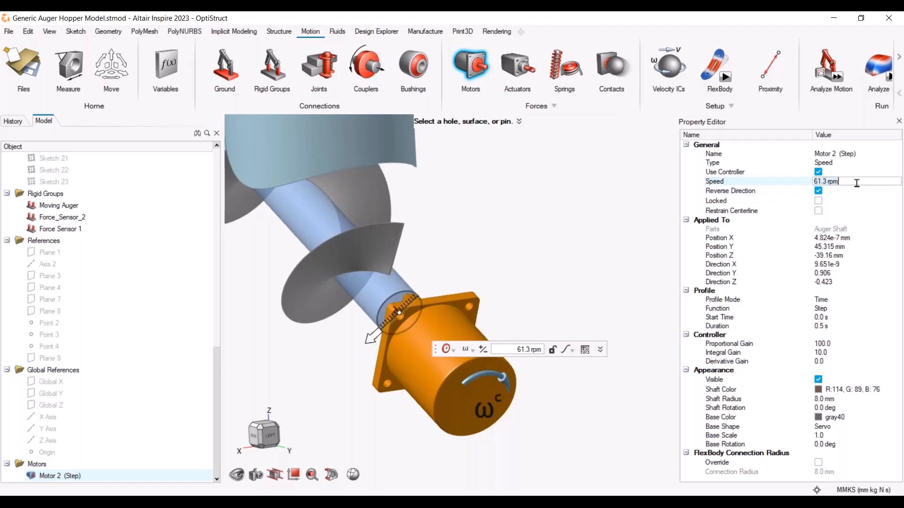
key(BackSpace)
key(BackSpace)
key(BackSpace)
key(BackSpace)
key(BackSpace)
key(BackSpace)
key(BackSpace)
key(BackSpace)
text(200)
key(Return)
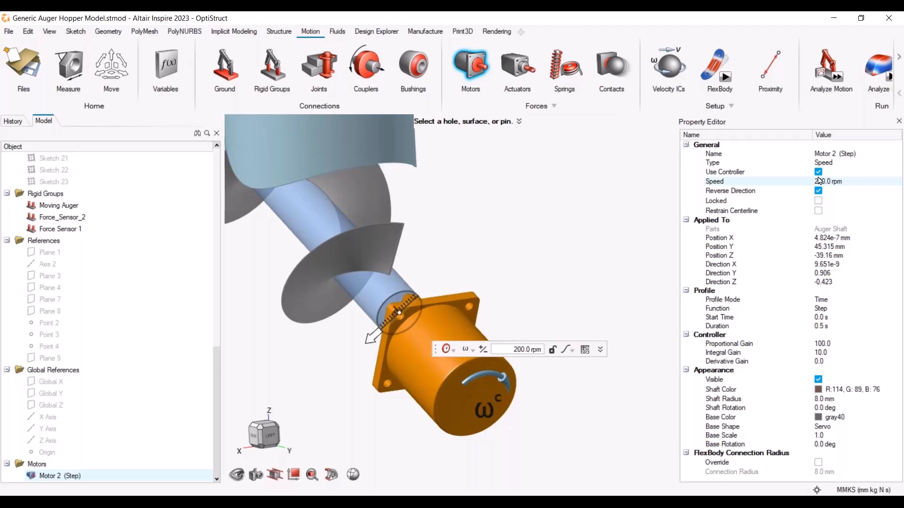
click(818, 172)
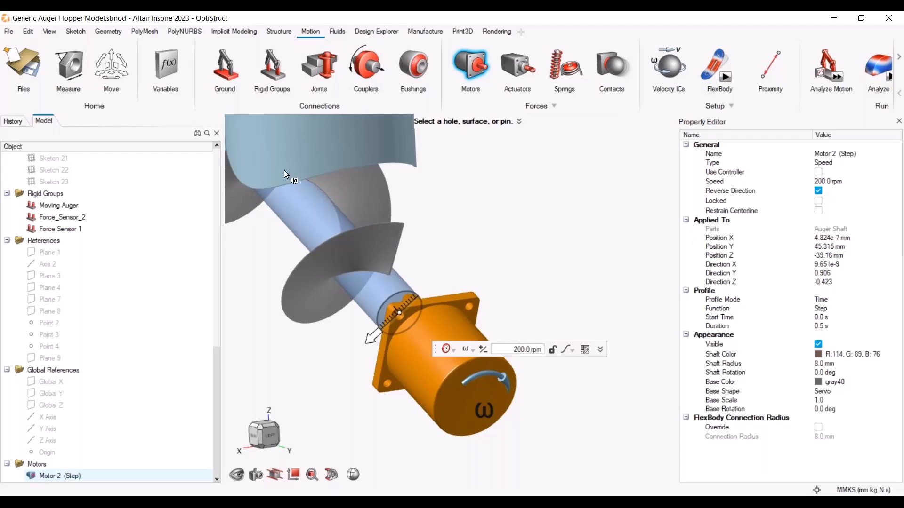
Save the model as Generic Auger Hopper Model.stmod, overwriting the existing file
click(37, 75)
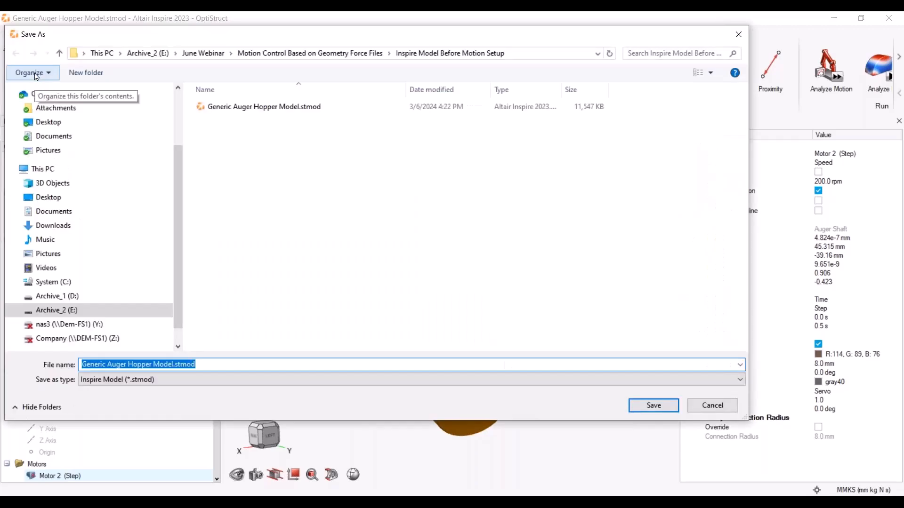
click(654, 406)
click(773, 480)
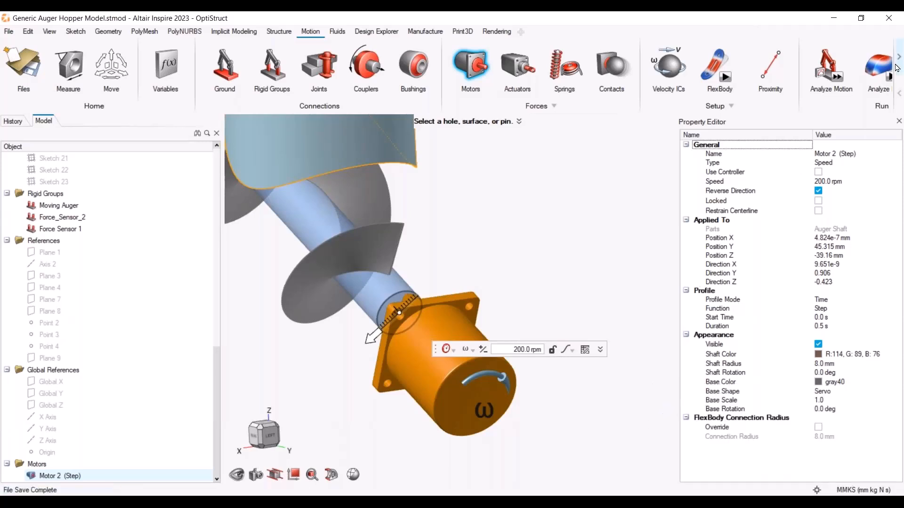
Exit the motor tool, run a motion analysis and scrub through the resulting animation
scroll(518, 250, down, 5)
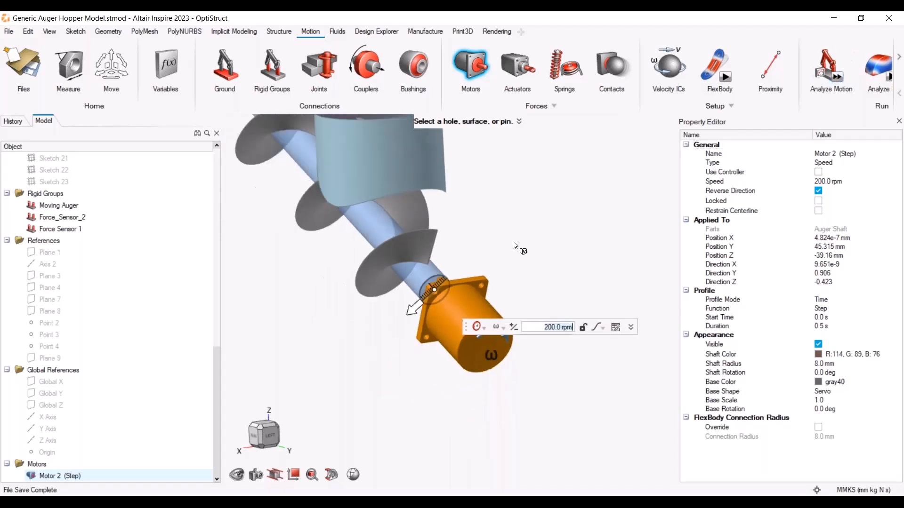
scroll(520, 257, down, 2)
middle_drag(563, 226, 562, 295)
scroll(563, 294, down, 2)
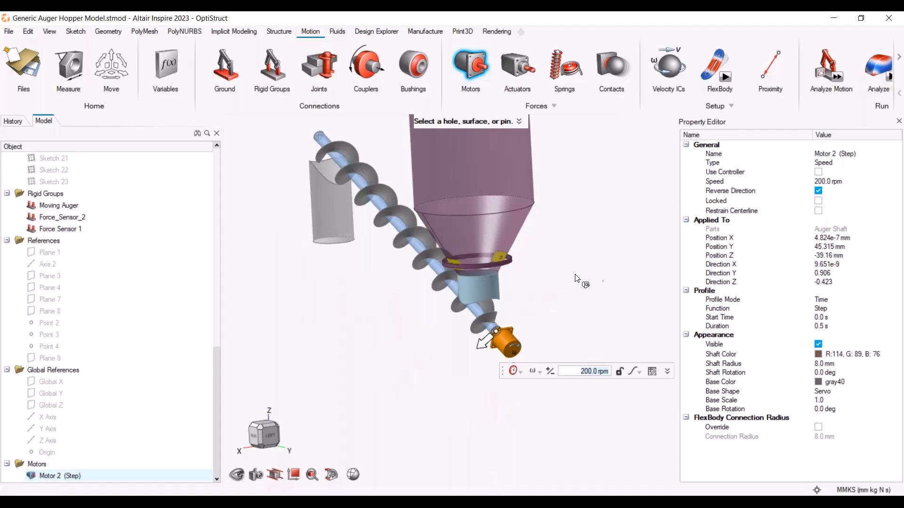
click(607, 269)
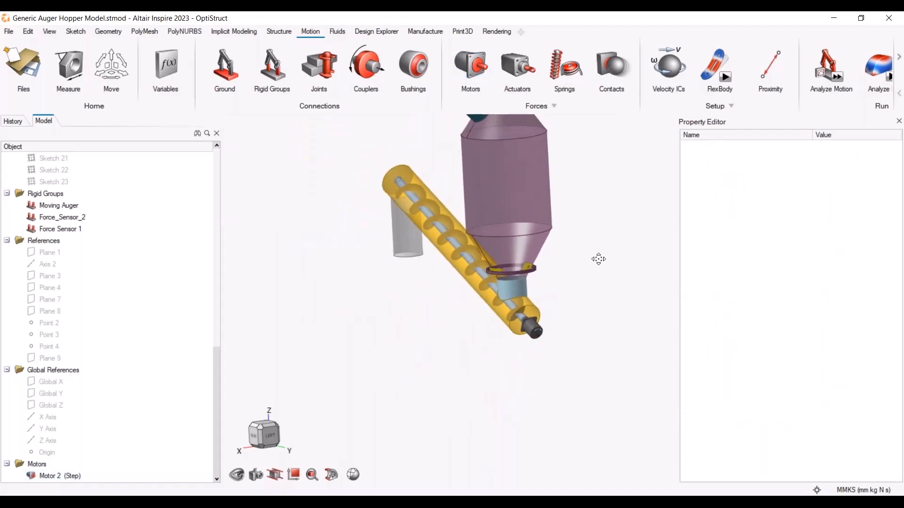
click(836, 77)
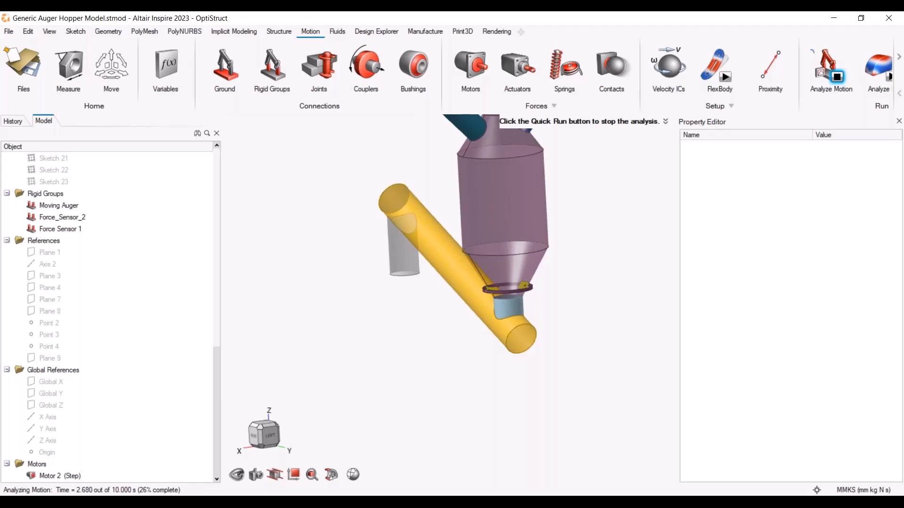
mouse_move(827, 60)
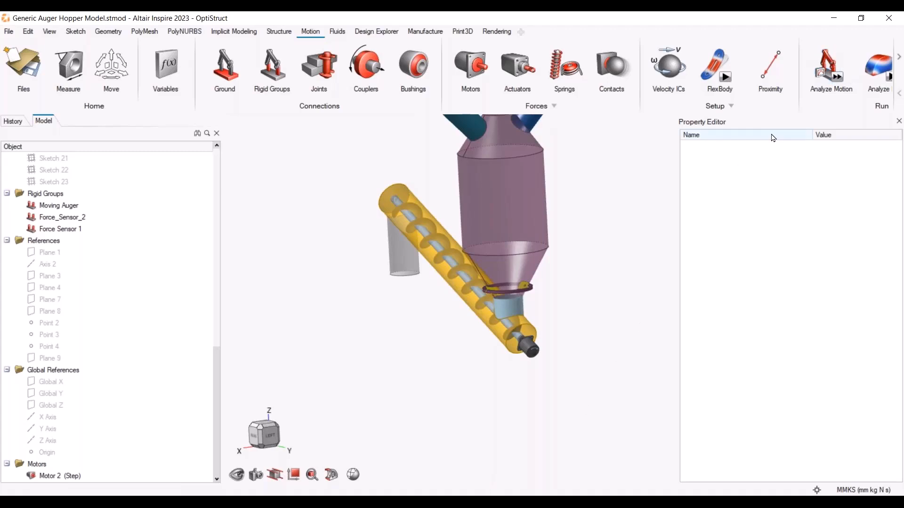
click(837, 76)
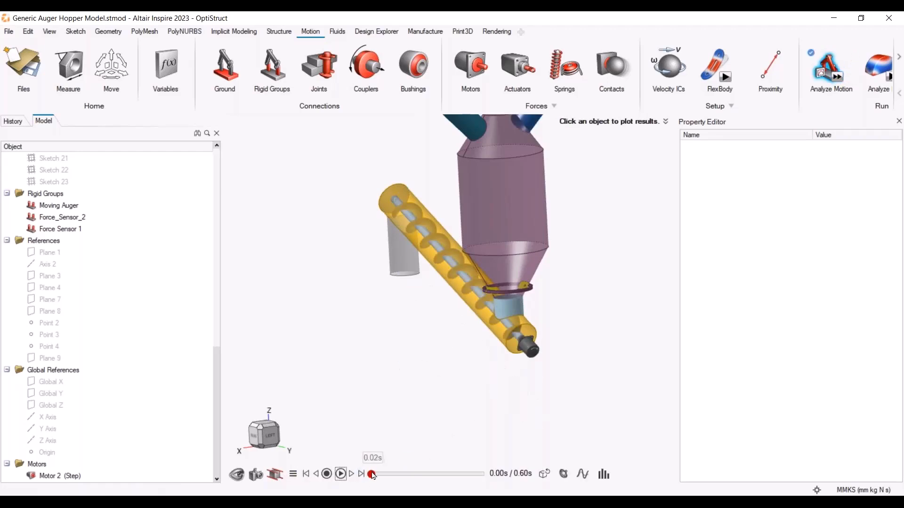
drag(371, 476, 408, 480)
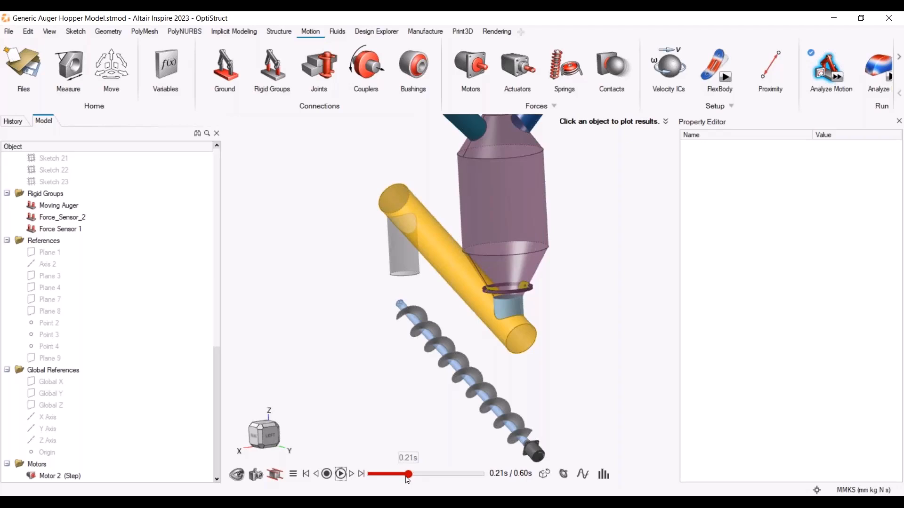
drag(408, 480, 369, 476)
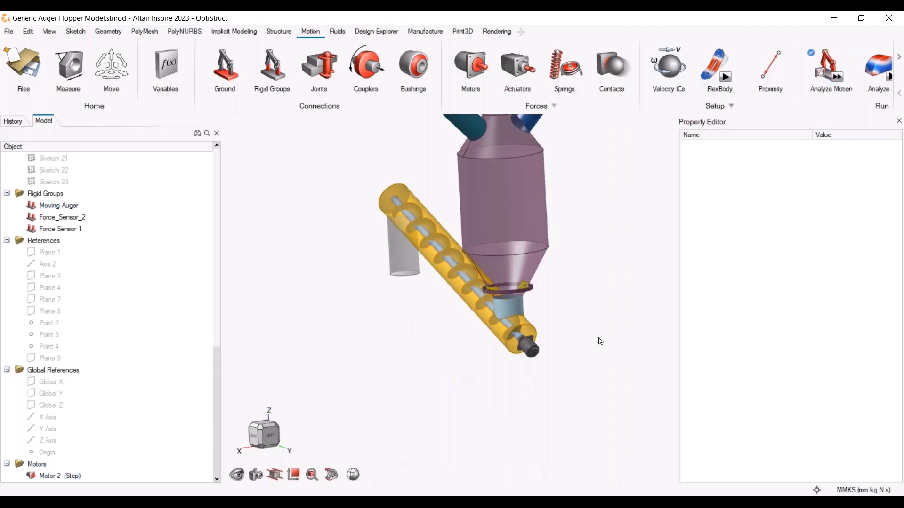
Enable Restrain Centerline on Motor 2 with a Revolute centerline joint
click(66, 476)
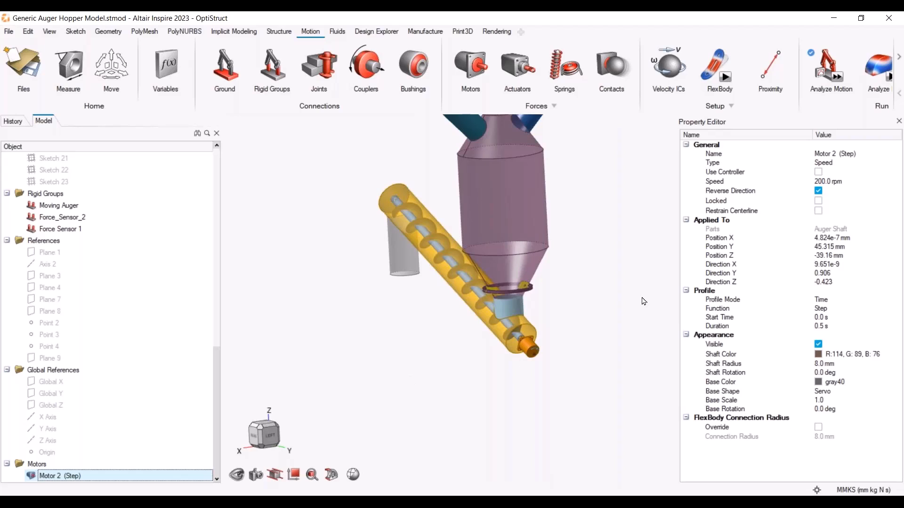
click(819, 212)
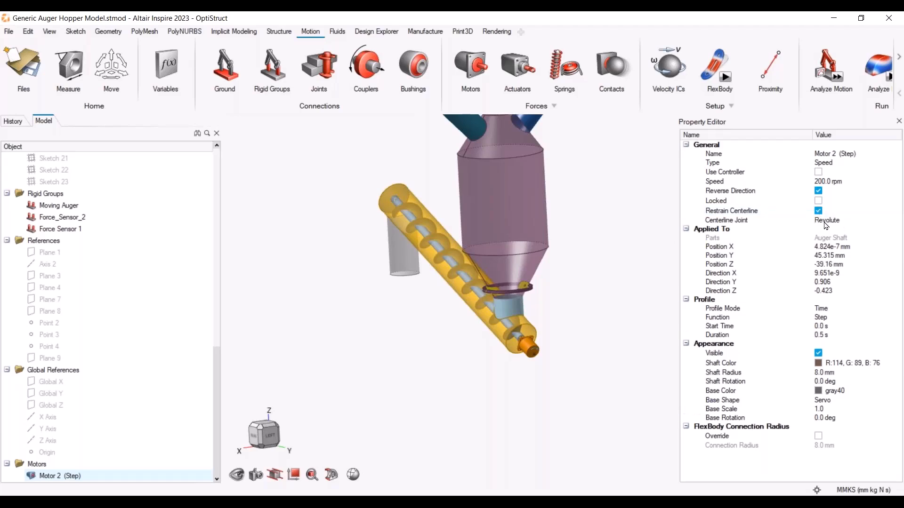
click(826, 222)
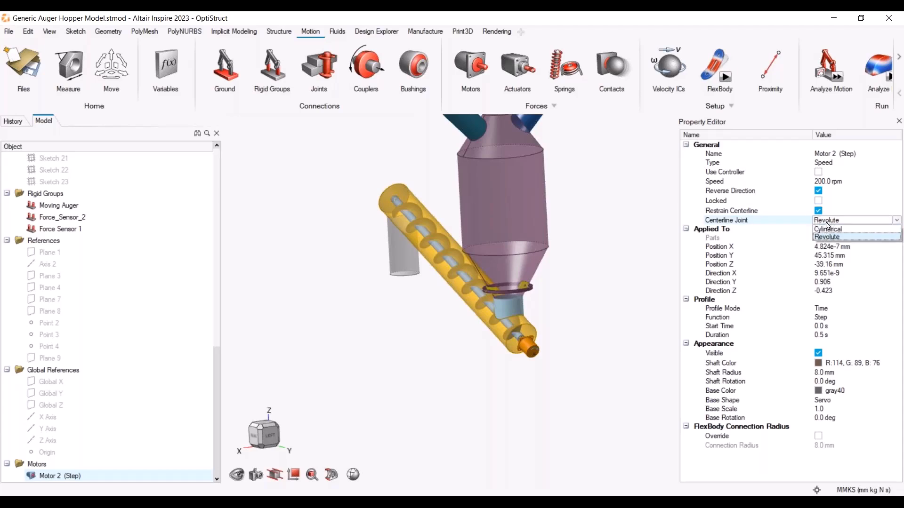
click(615, 254)
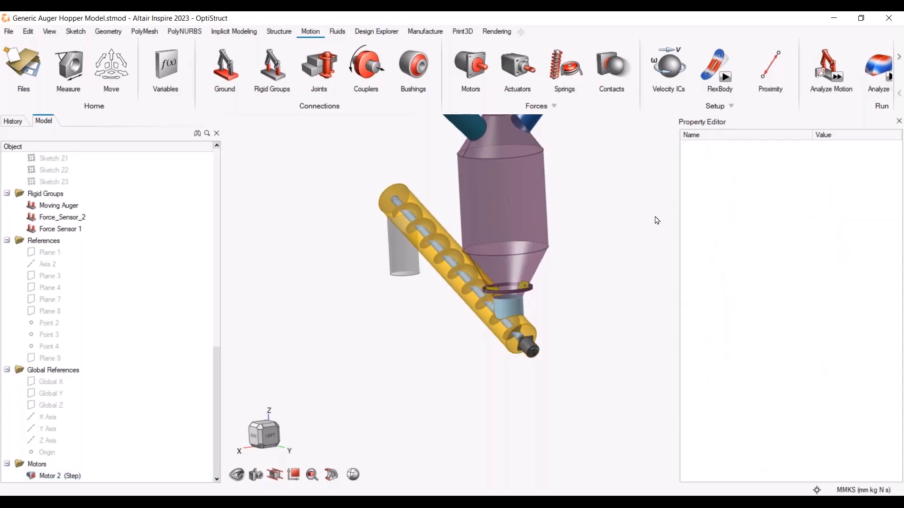
Rerun the motion analysis and plot the motor's torque over time
click(843, 81)
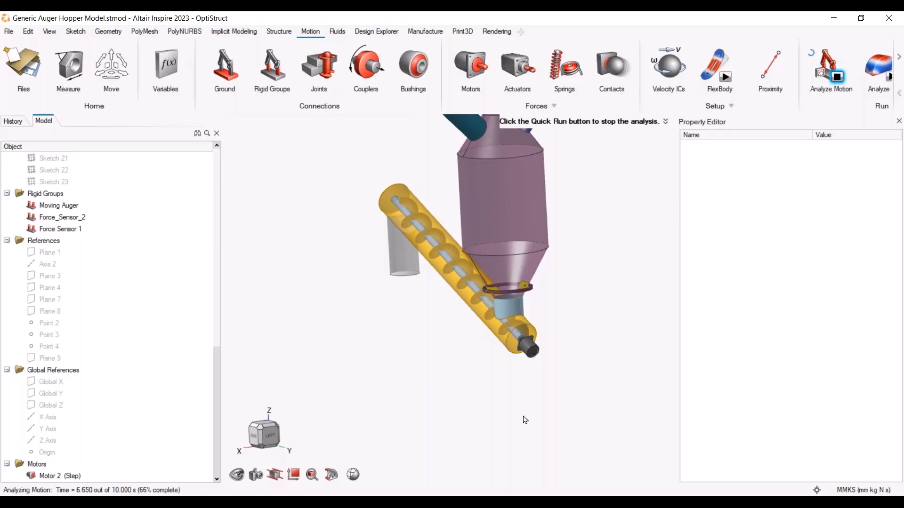
middle_drag(478, 340, 540, 350)
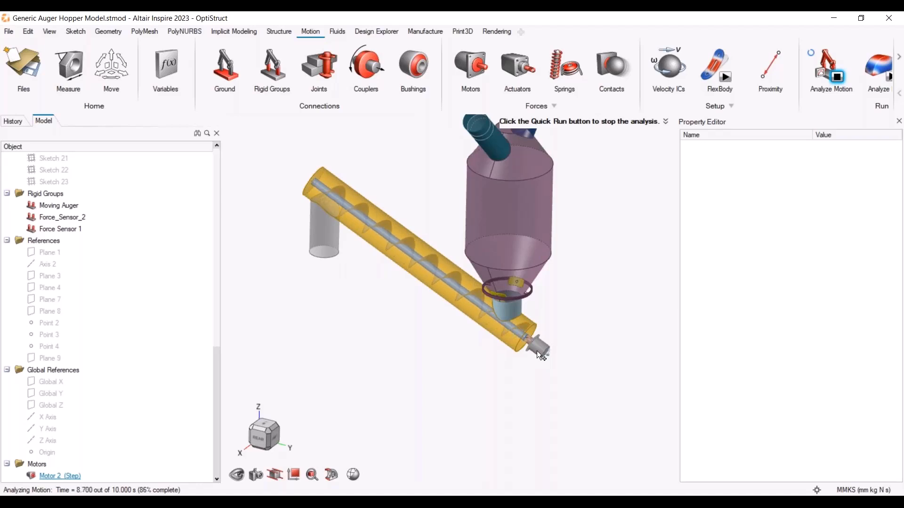
mouse_move(536, 351)
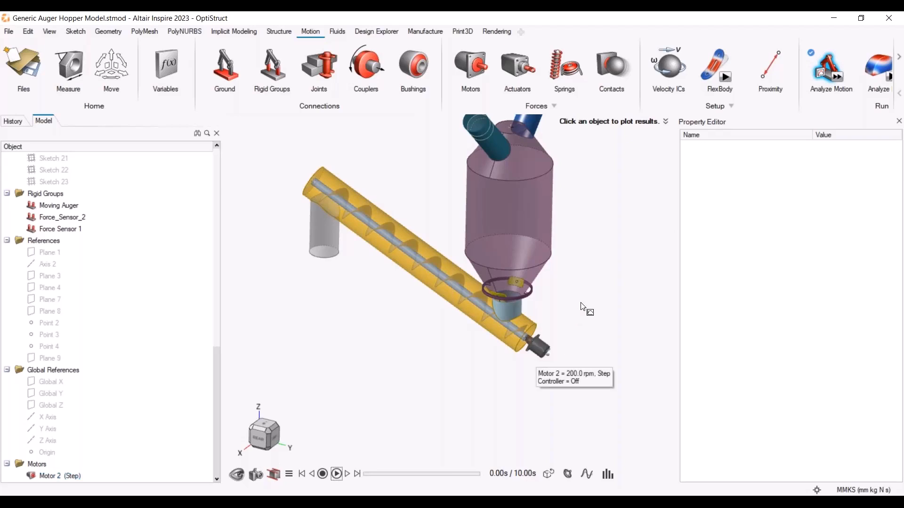
click(536, 348)
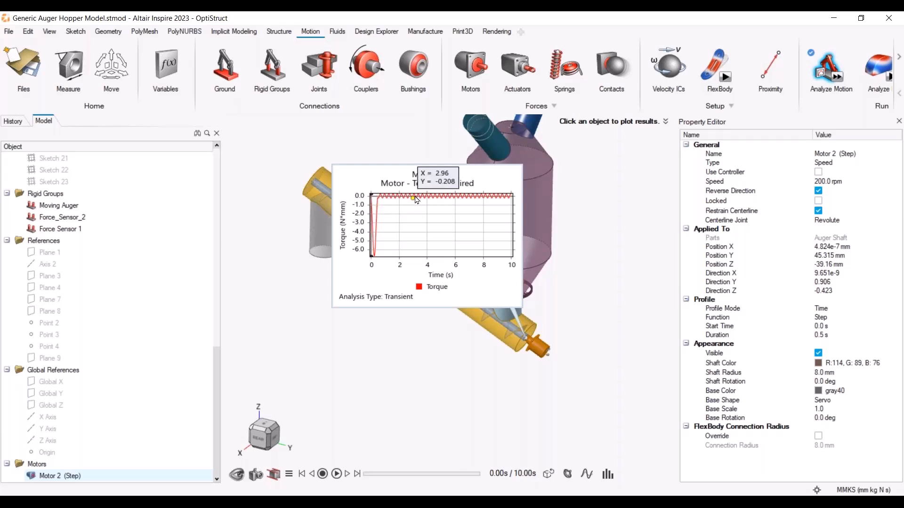
Switch the motor's result plot to show power over time, then close the plot
right_click(425, 230)
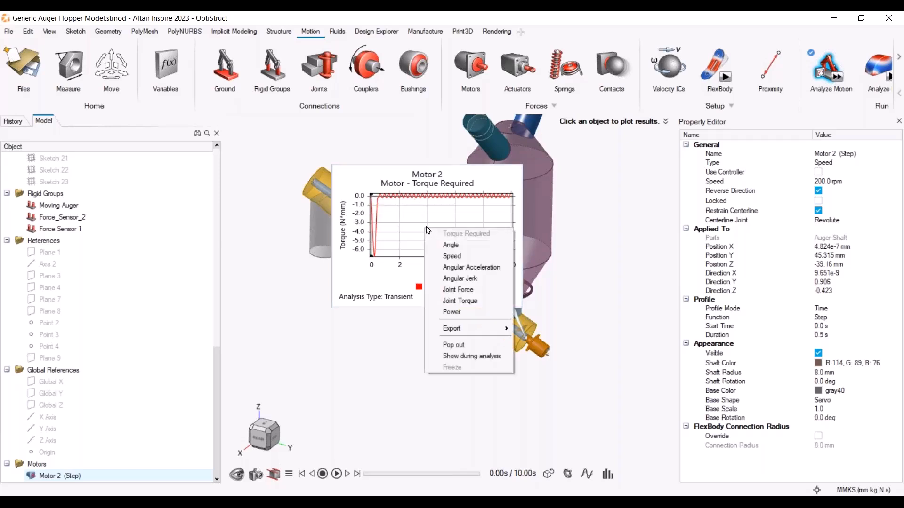
click(467, 312)
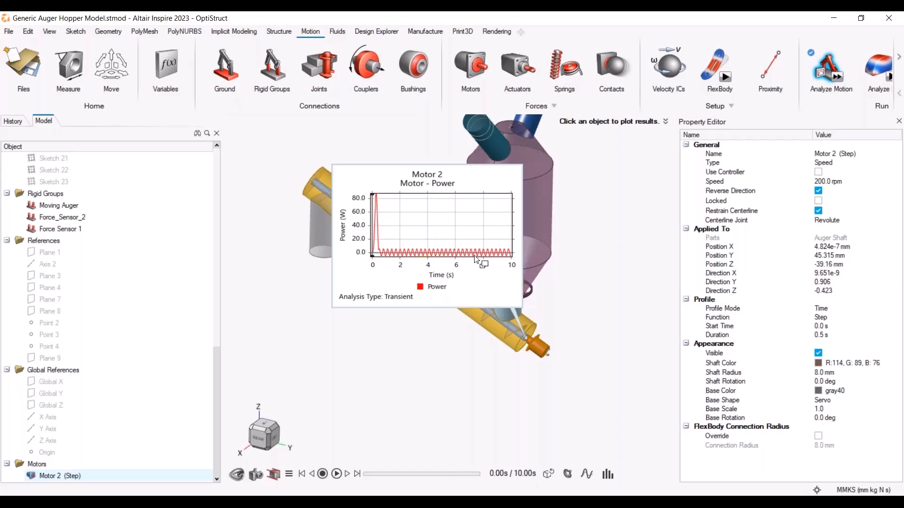
click(591, 285)
right_drag(446, 316, 377, 216)
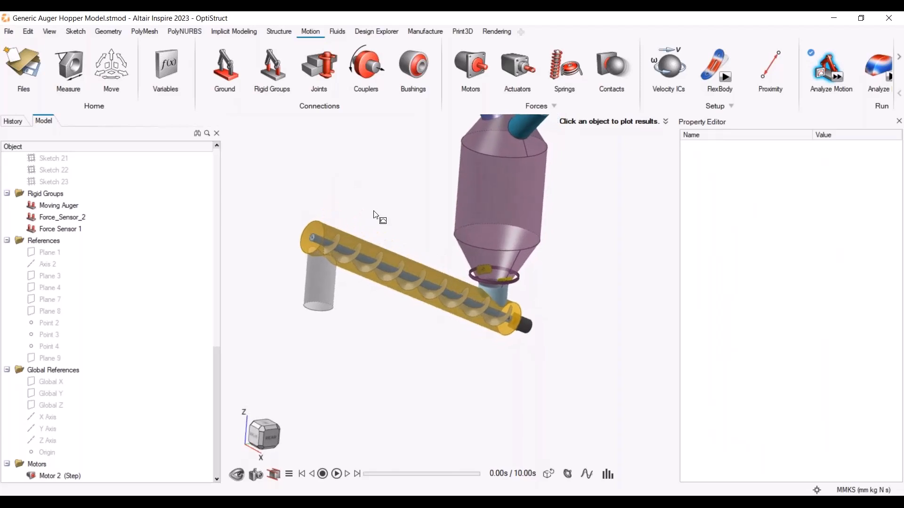
Hide the auger housing to expose the auger shaft and flight
click(314, 233)
scroll(314, 234, up, 2)
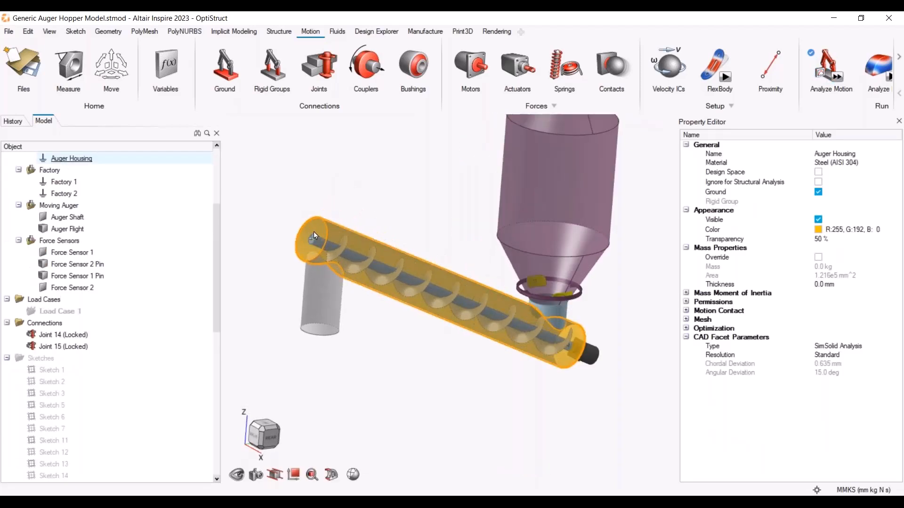
key(h)
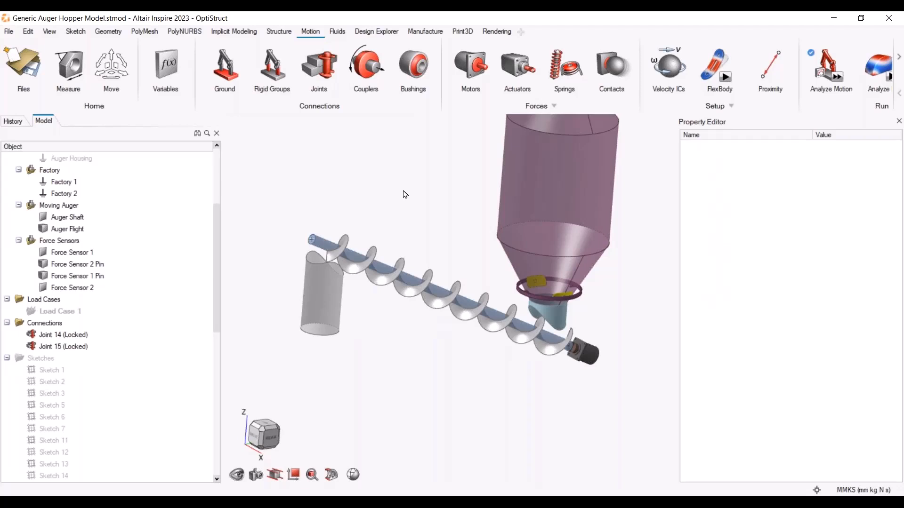
Add a torsion spring on the end face of the auger shaft
click(577, 71)
scroll(299, 252, up, 5)
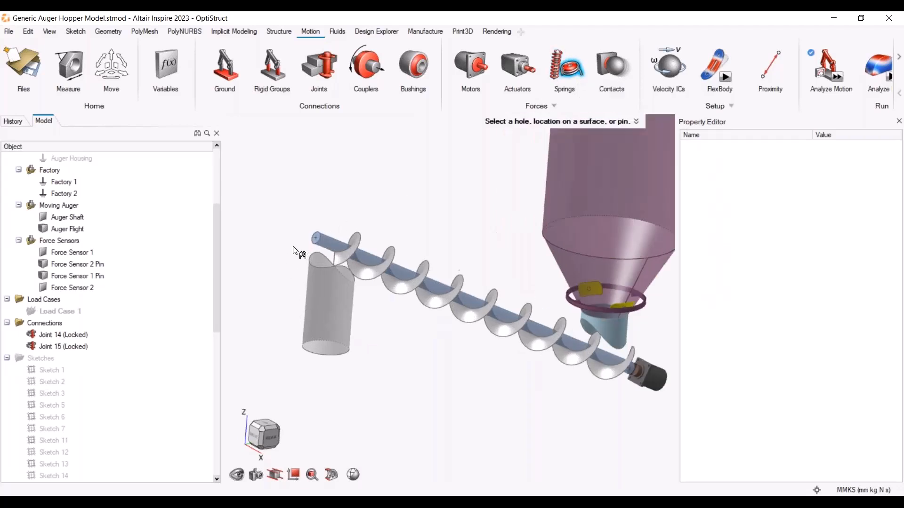
click(463, 183)
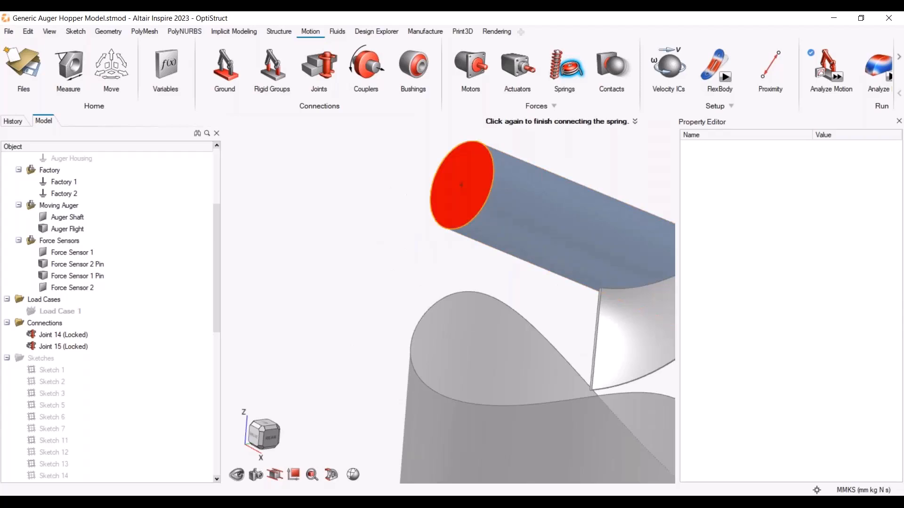
click(461, 184)
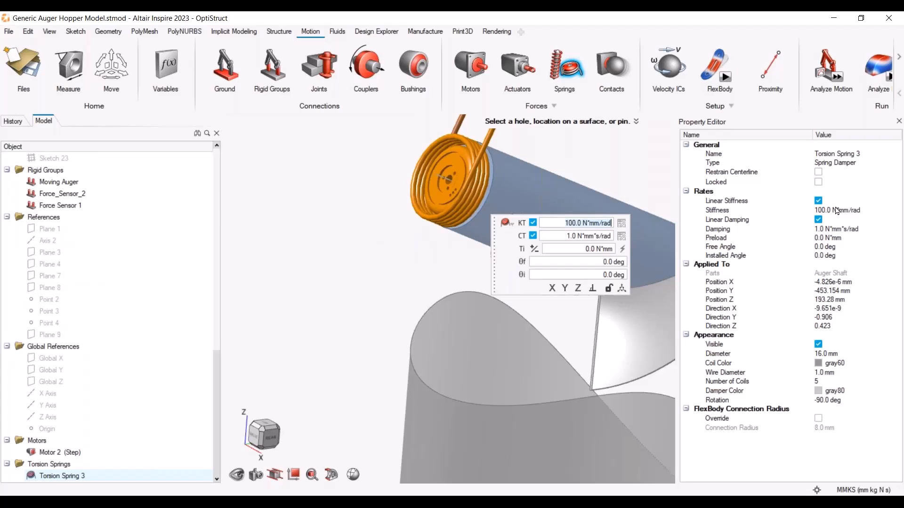
Toggle the torsion spring's linear stiffness off and back on
click(533, 223)
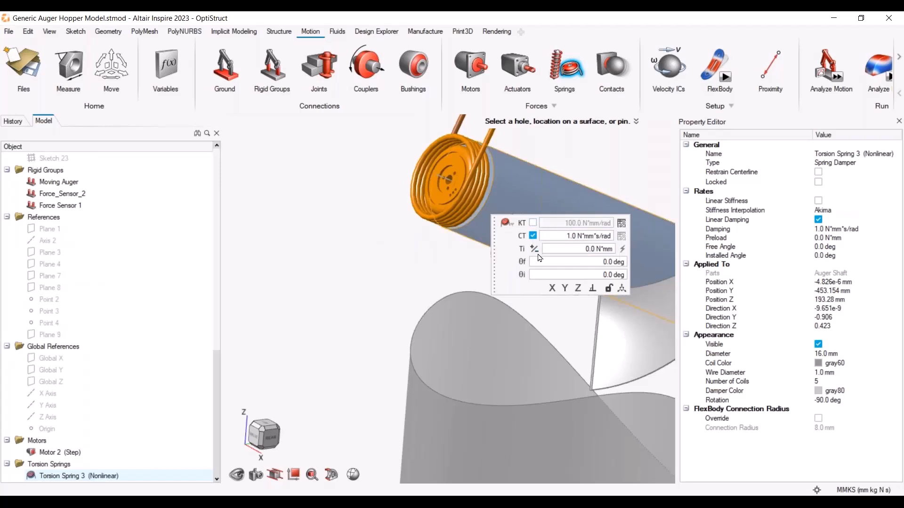
click(378, 238)
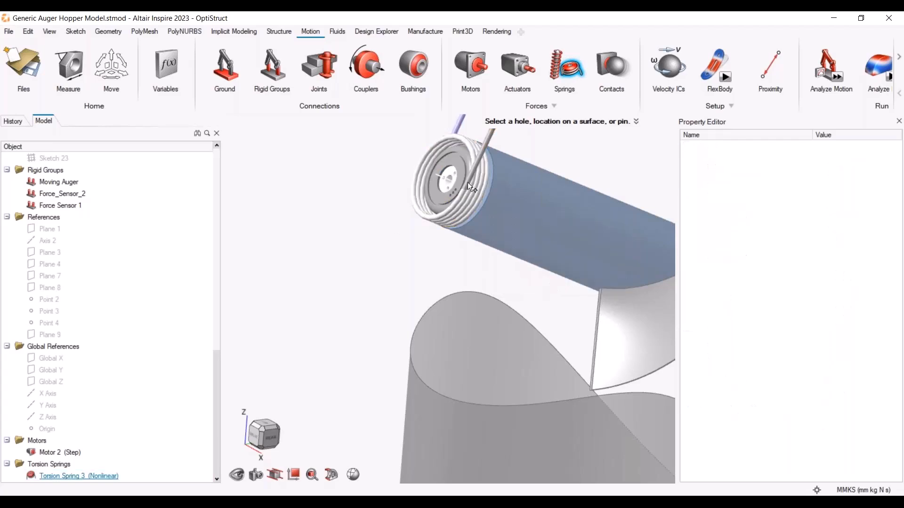
click(455, 173)
click(533, 224)
click(534, 223)
click(533, 223)
Set the torsion spring's type to Damper
click(872, 162)
click(875, 163)
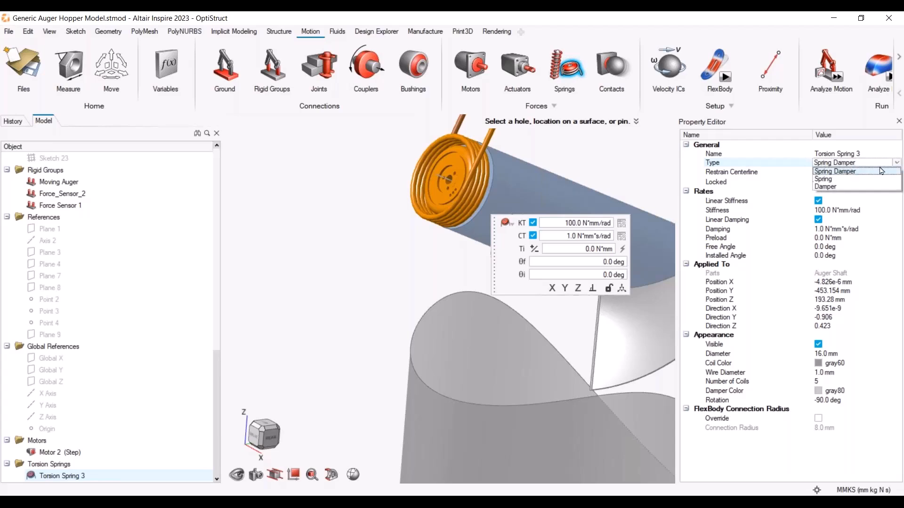
click(842, 187)
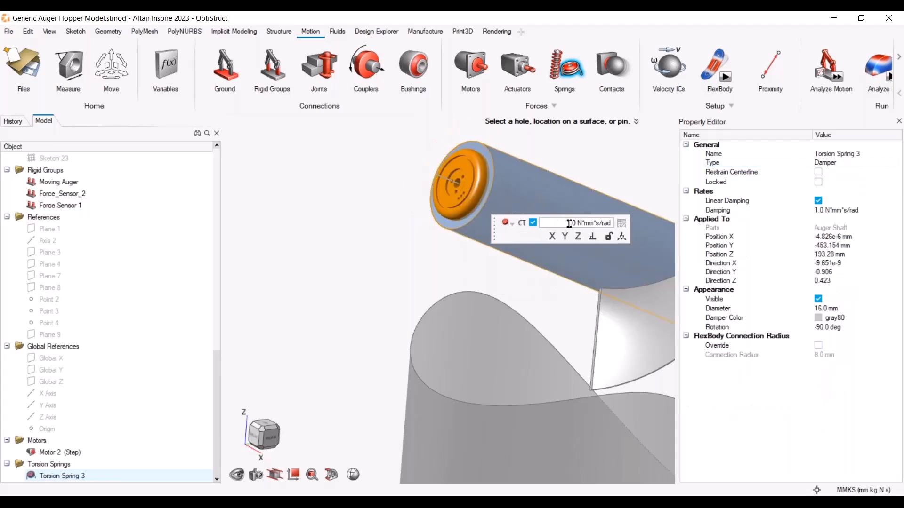
Rerun the motion analysis with the damper and plot the motor's power over time
scroll(509, 306, down, 4)
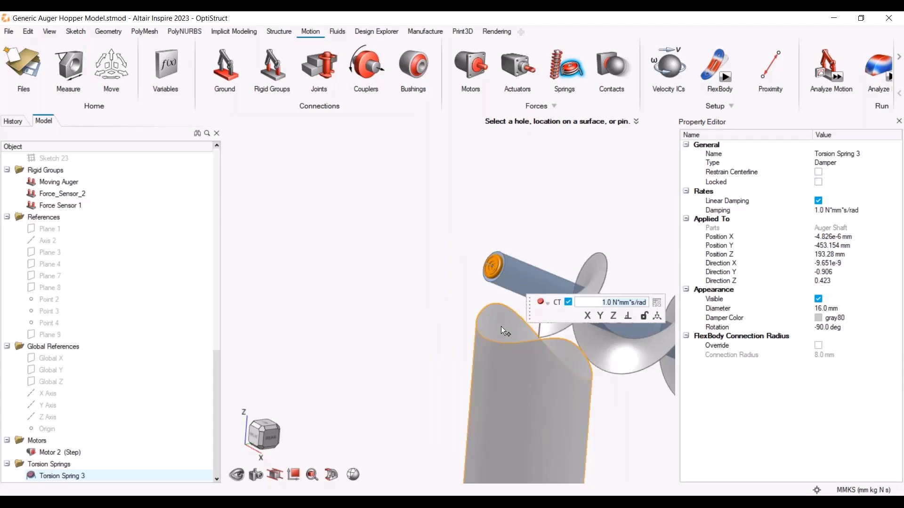
right_click(491, 212)
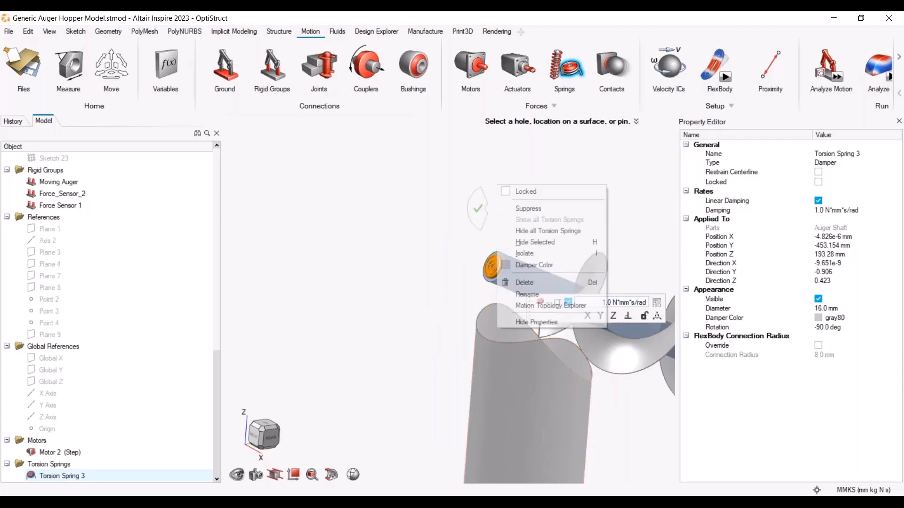
scroll(349, 263, down, 7)
middle_drag(490, 312, 548, 248)
middle_drag(526, 386, 538, 362)
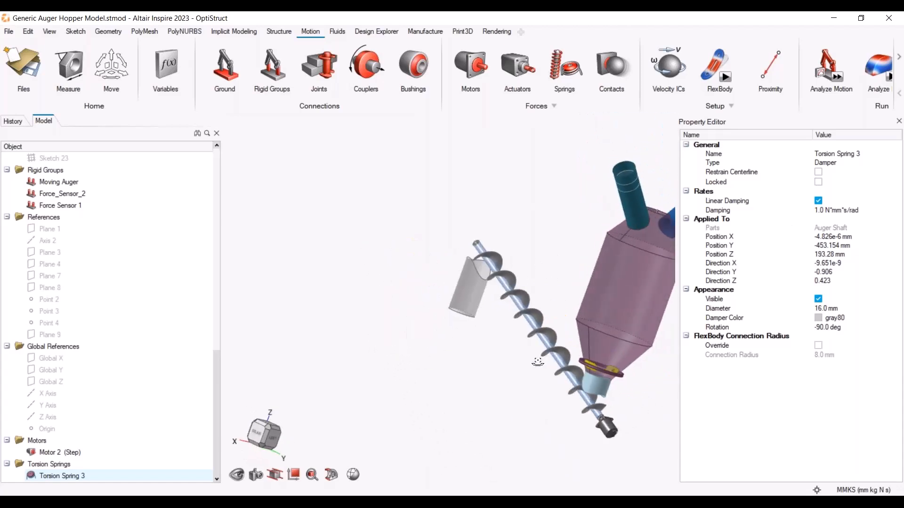
click(838, 78)
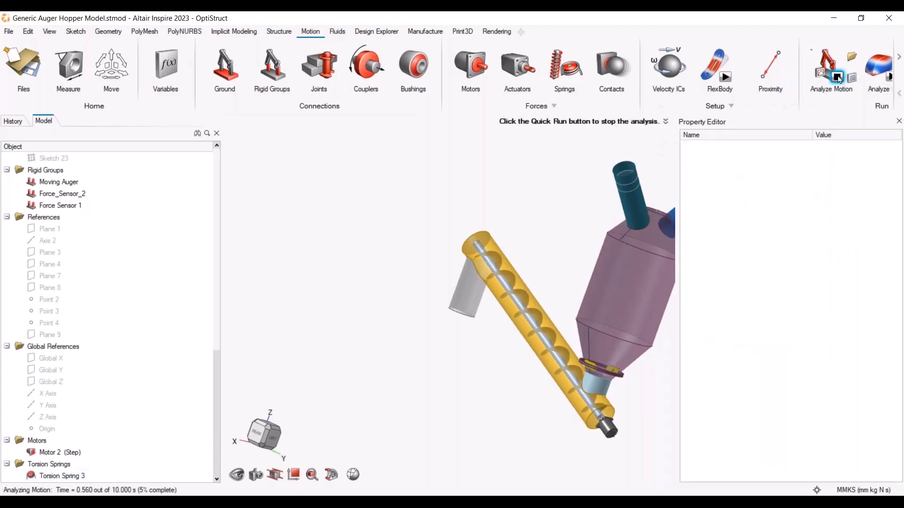
click(608, 423)
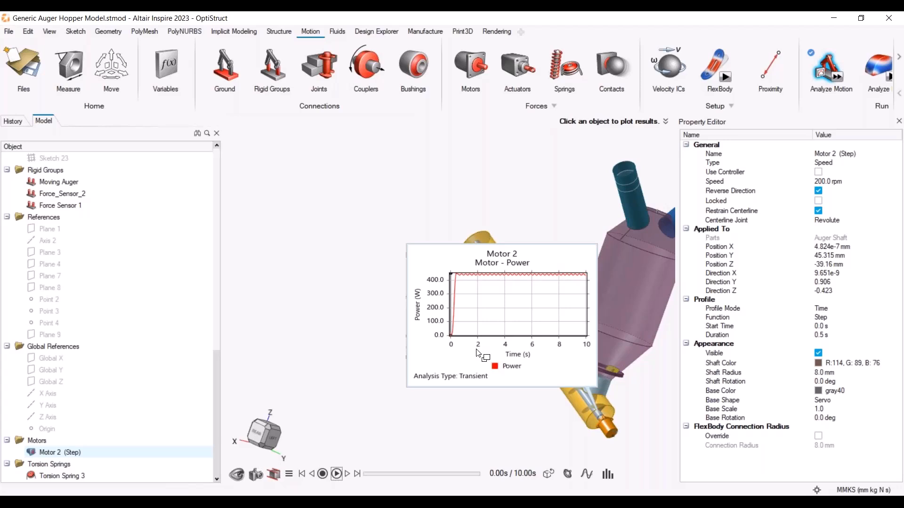
click(311, 260)
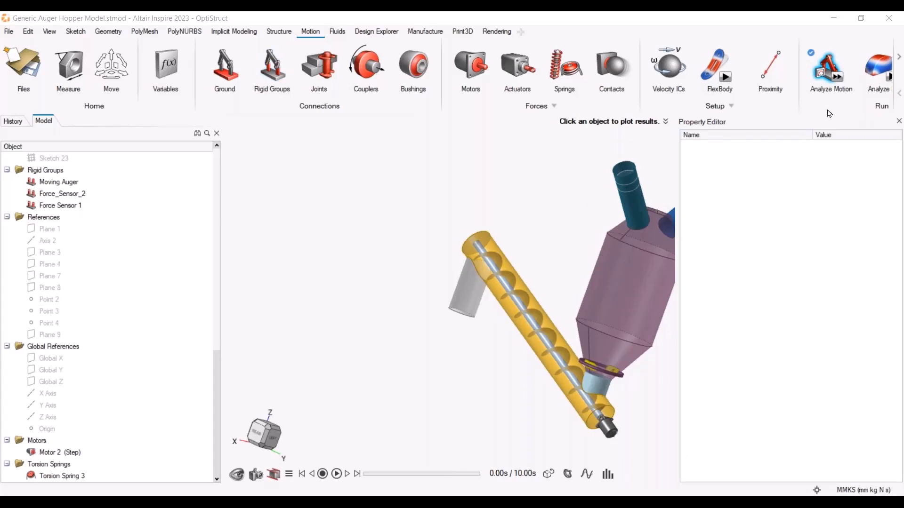
Export the motion model as MotionView file Generic Auger Hopper Model_MMKS.mdl into the Working Directory folder on Archive_2 (E:)
mouse_move(837, 103)
click(852, 78)
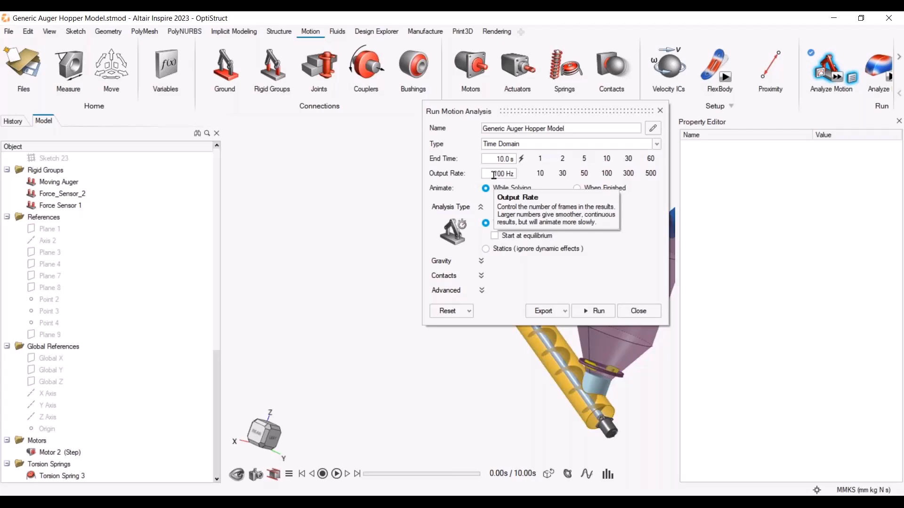
click(567, 313)
mouse_move(572, 337)
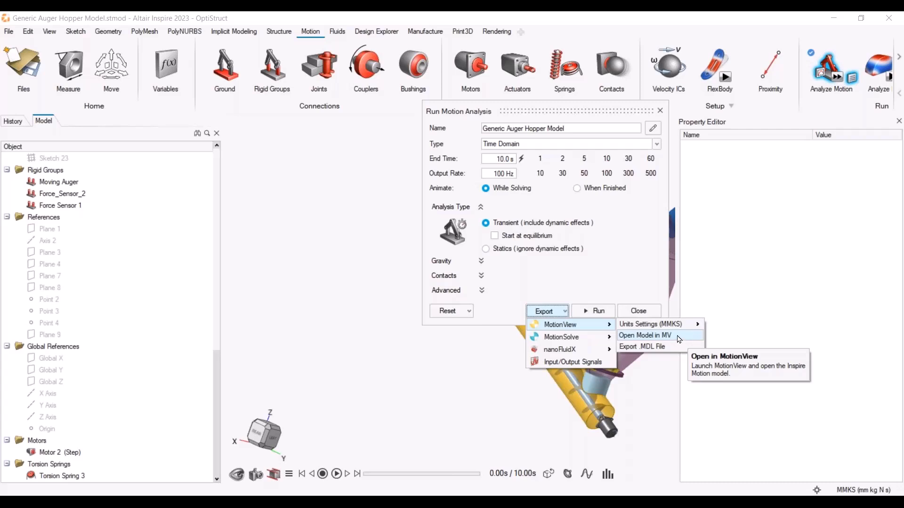
mouse_move(684, 329)
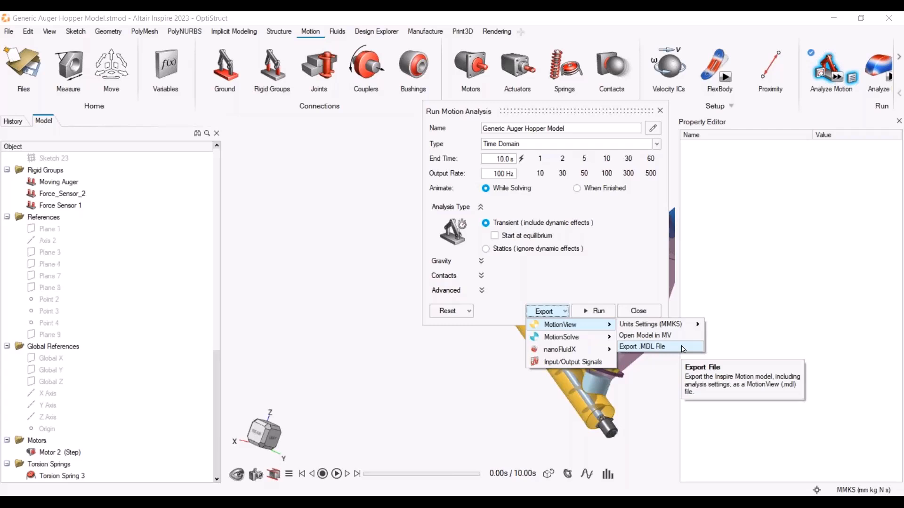
click(682, 348)
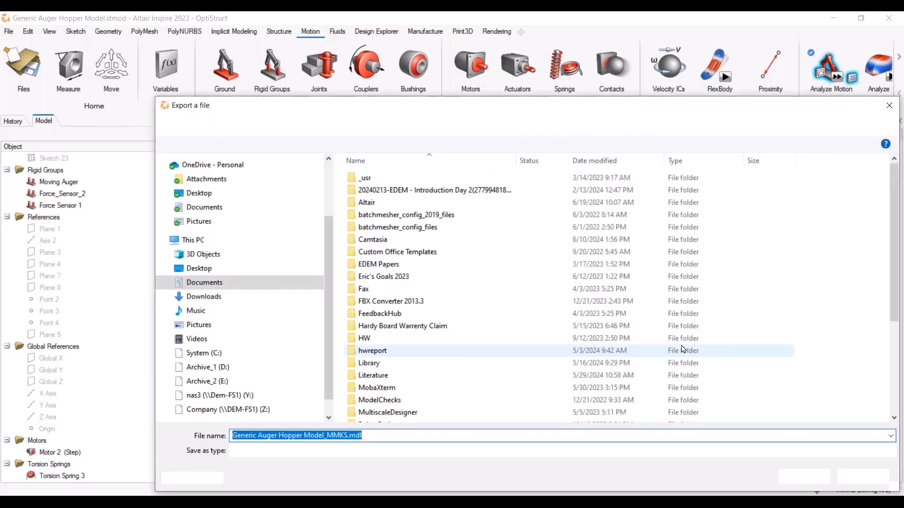
click(249, 382)
double_click(441, 178)
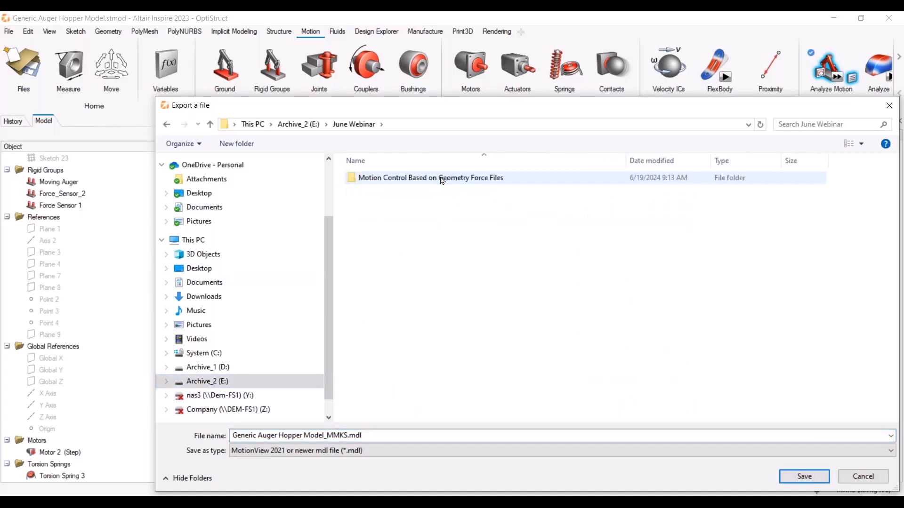
double_click(442, 178)
double_click(441, 251)
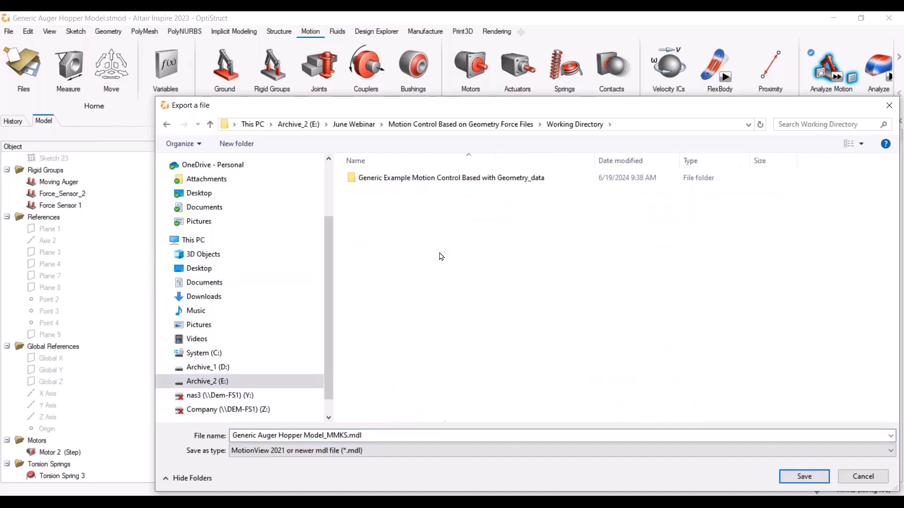
click(804, 476)
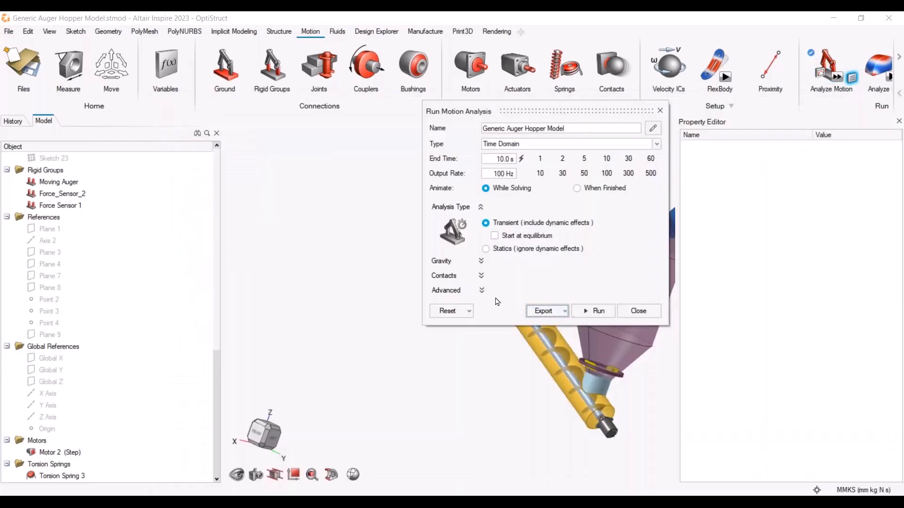
click(638, 310)
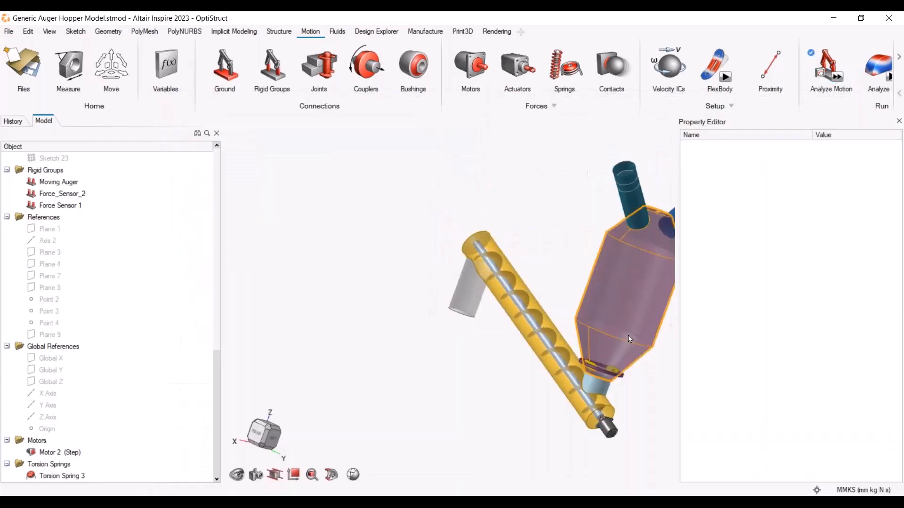
Switch to MotionView and open Generic Auger Hopper Model_MMKS.mdl from the Working Directory folder
click(276, 495)
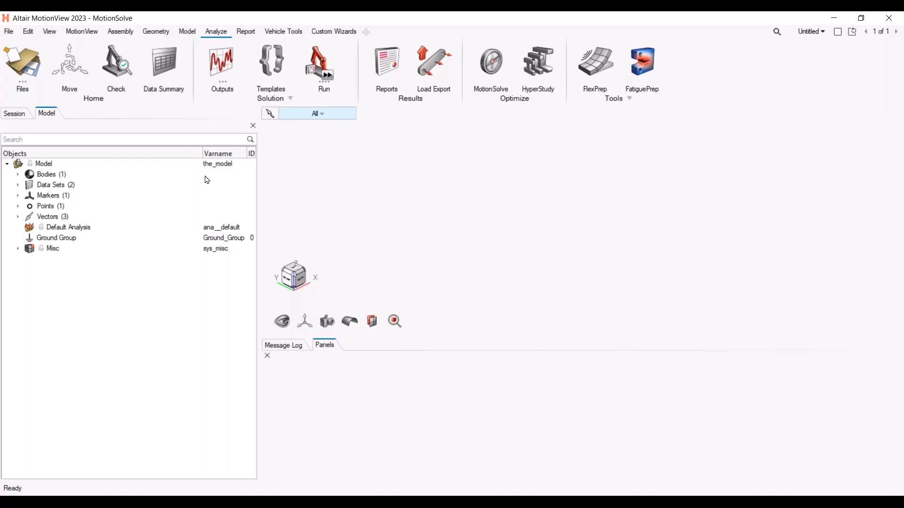
click(16, 34)
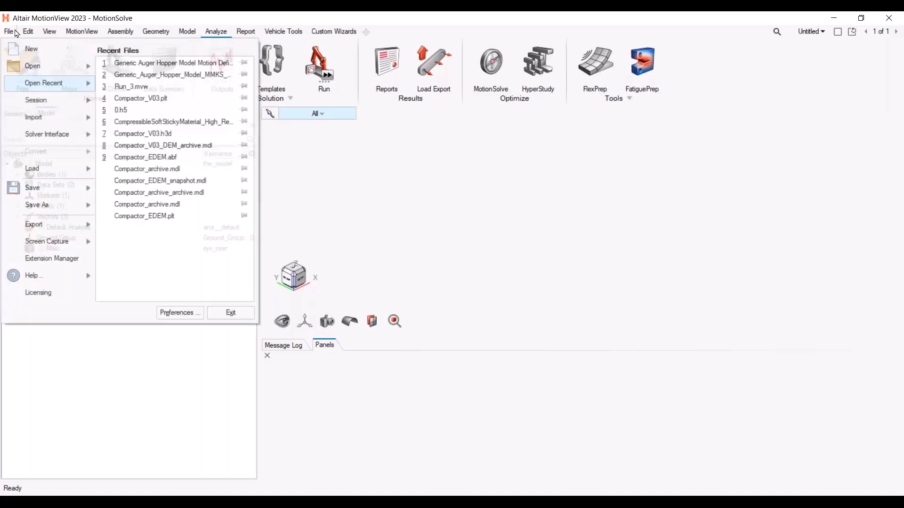
click(28, 50)
click(9, 31)
mouse_move(30, 65)
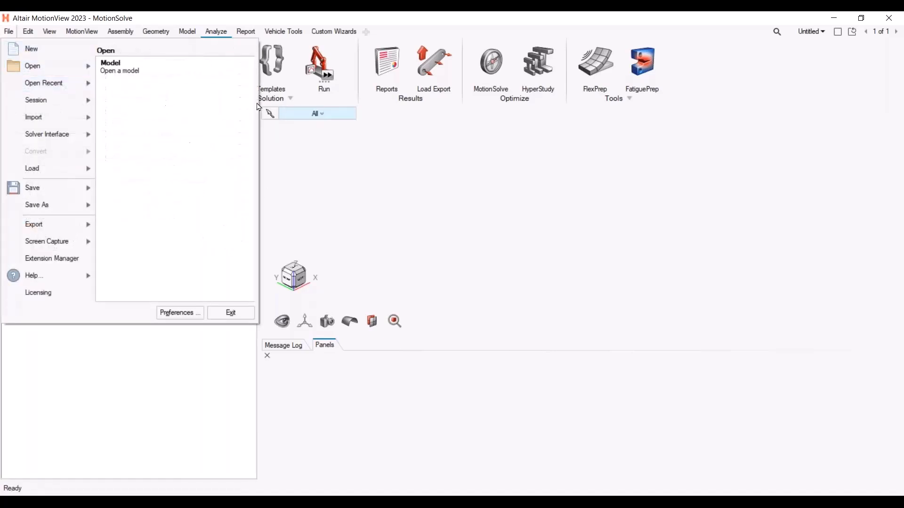
click(113, 64)
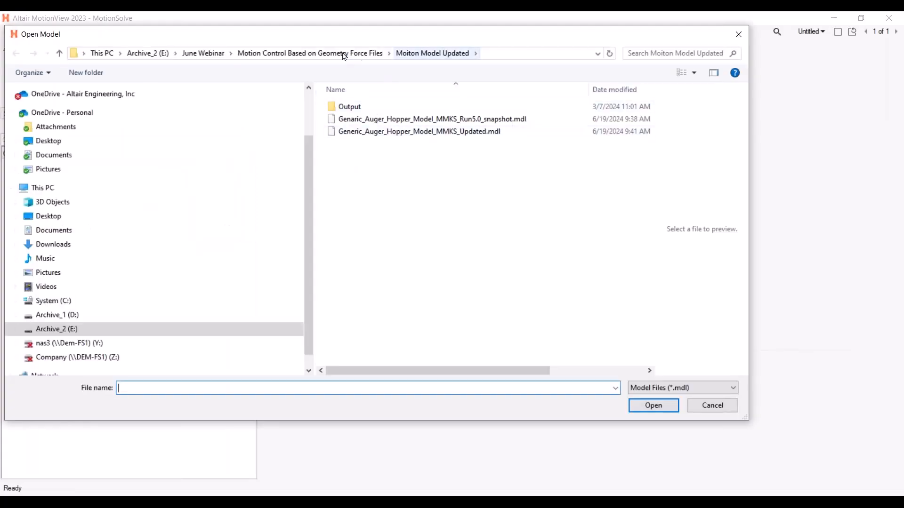
click(349, 53)
double_click(372, 182)
click(363, 120)
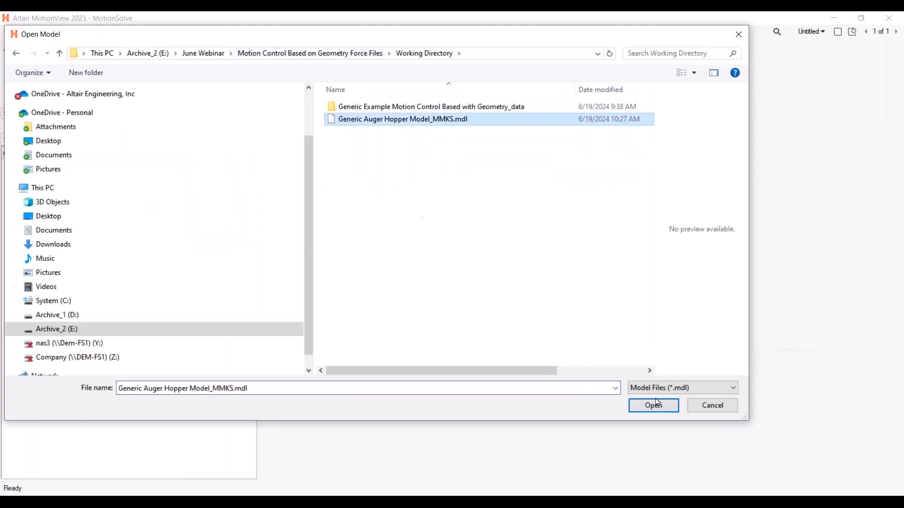
click(652, 405)
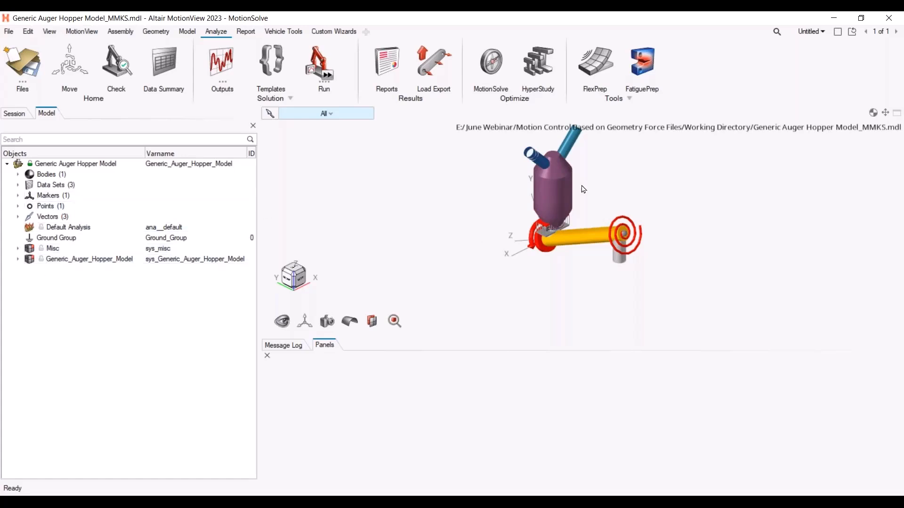
Examine the imported model and the contents of its Generic_Auger_Hopper_Model system and Motor 2
mouse_move(582, 178)
middle_down()
mouse_move(588, 191)
mouse_move(588, 169)
middle_up()
right_drag(588, 170, 582, 195)
scroll(582, 195, up, 2)
scroll(582, 195, up, 2)
scroll(530, 223, down, 2)
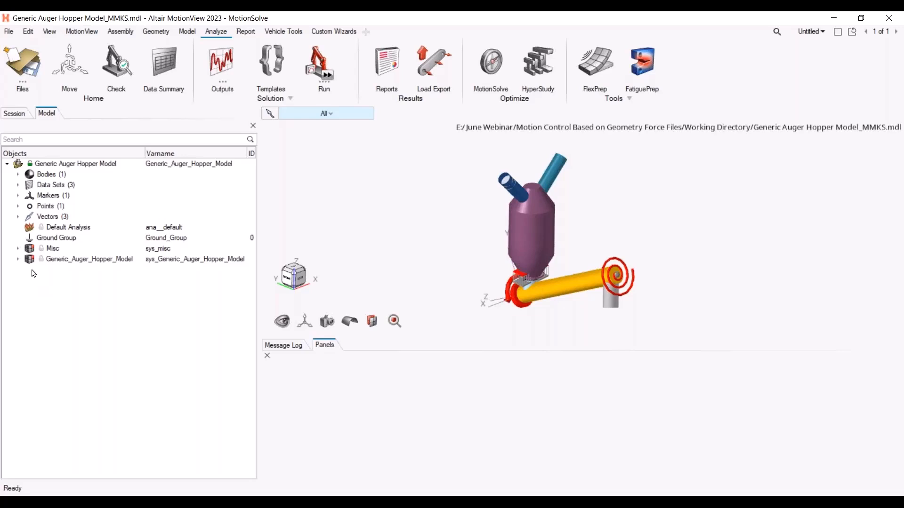
click(18, 259)
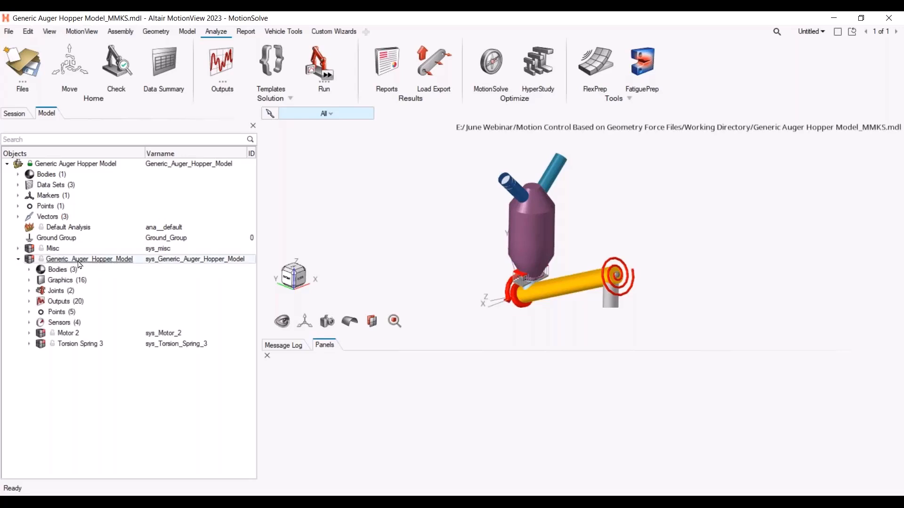
click(30, 333)
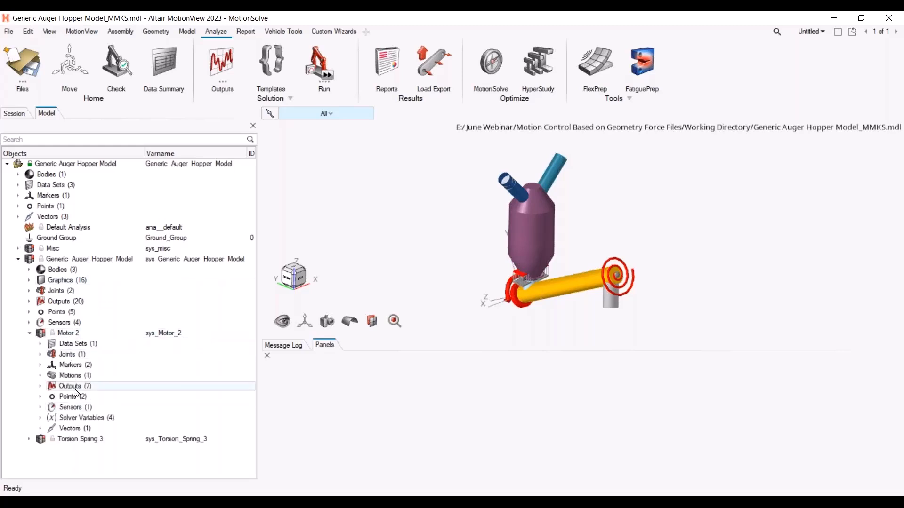
Open the Motor Constraint motion under Motor 2 and view its properties expression
double_click(48, 377)
click(92, 388)
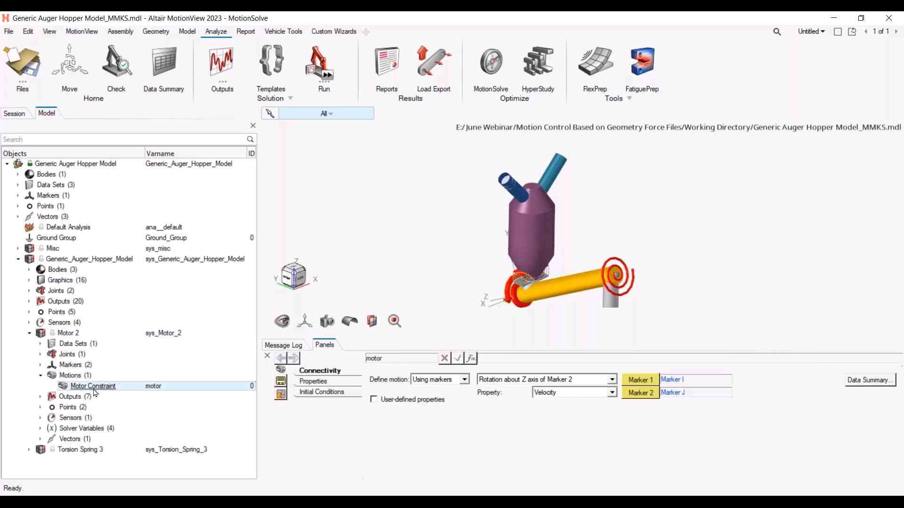
click(338, 382)
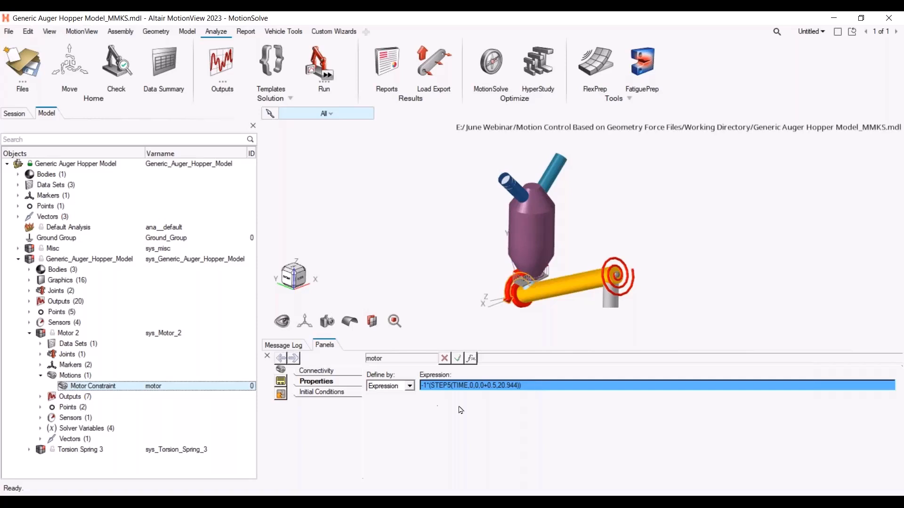
key(ctrl+v)
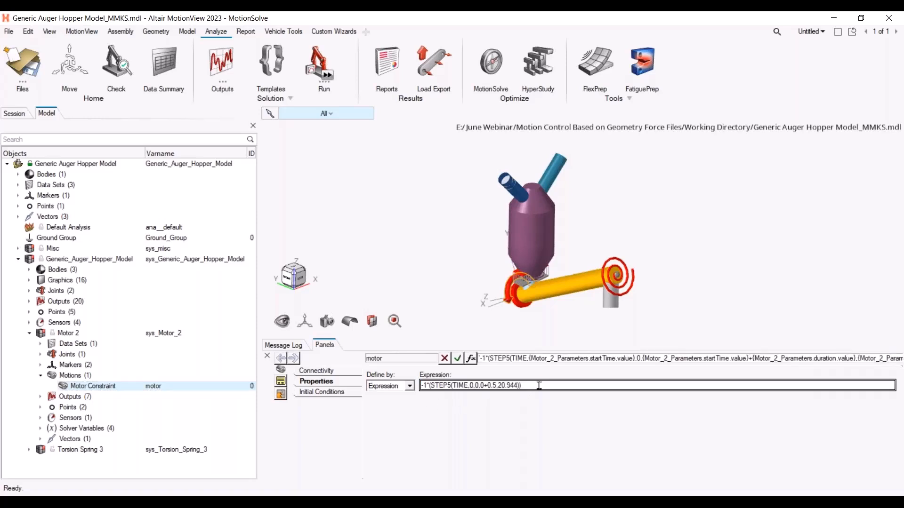
Open the motor constraint's expression in the Expression Builder and switch on Evaluated to inspect the STEP5 values
click(474, 359)
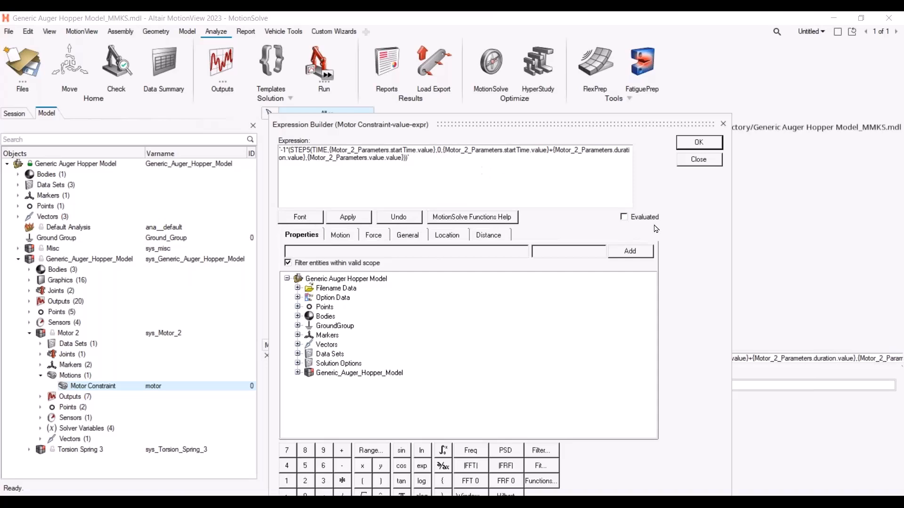
click(624, 217)
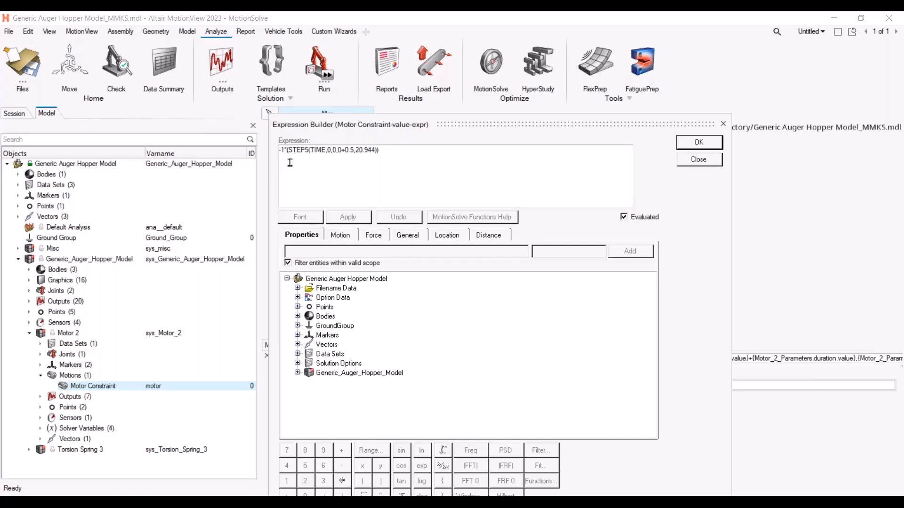
double_click(319, 149)
click(330, 150)
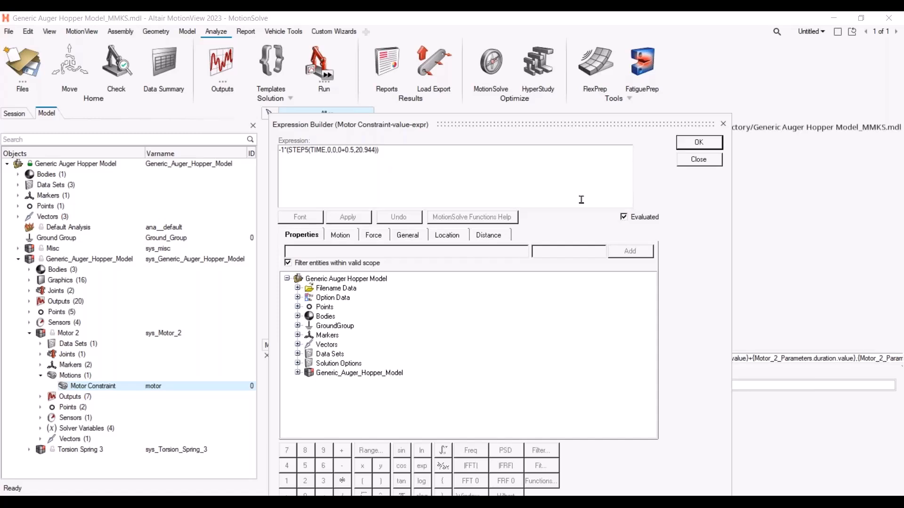
Close the Expression Builder, collapse the auger hopper system in the model tree, and open the EDEM subsystem creation panel
click(685, 161)
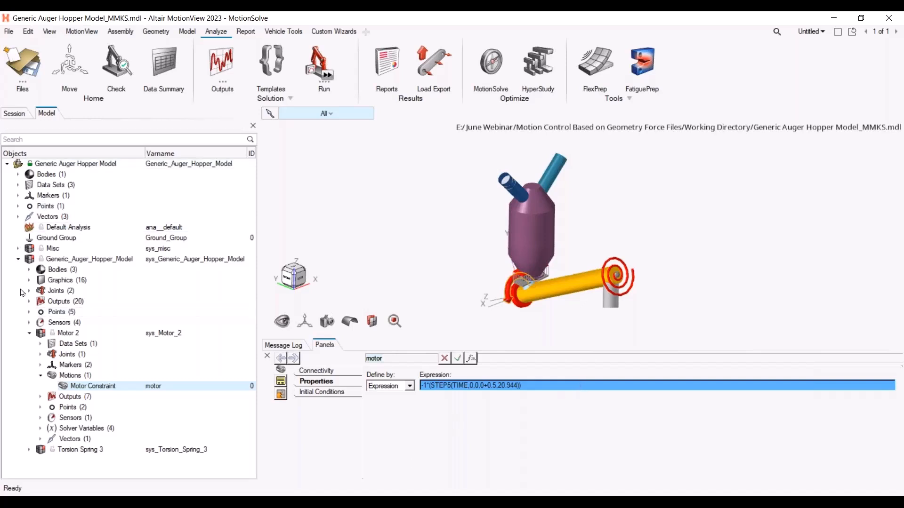
click(18, 259)
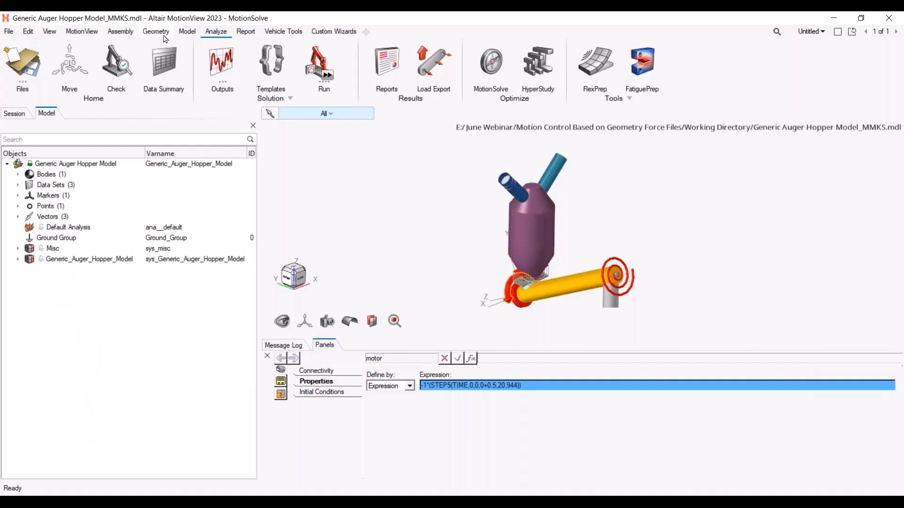
click(121, 34)
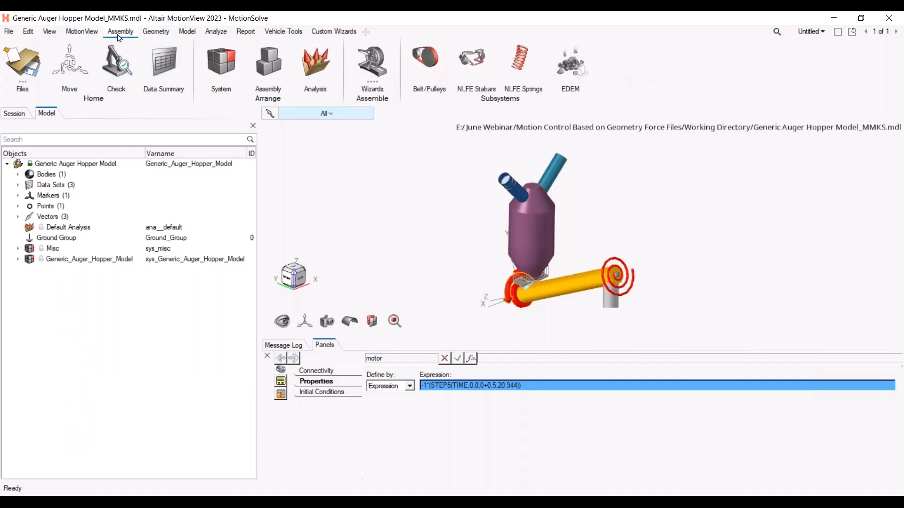
click(578, 65)
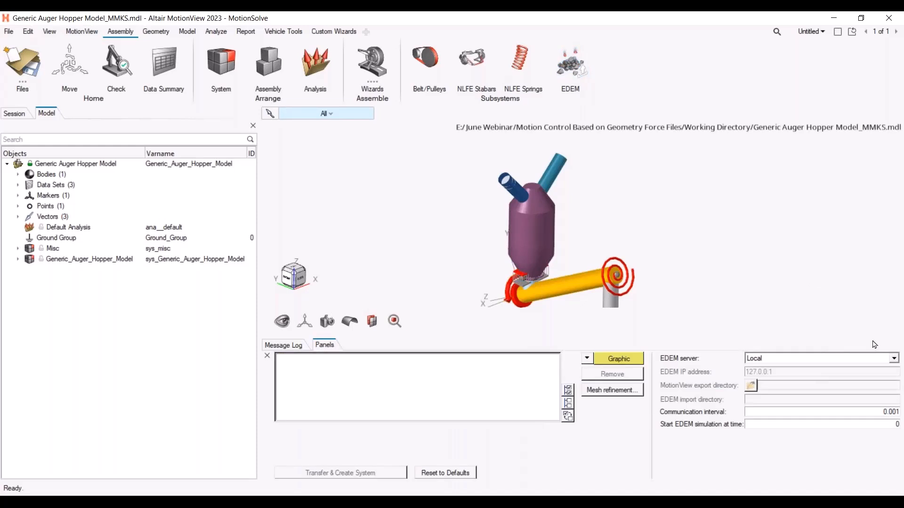
Try to add the Auger Shaft graphic from the Moving_Auger system to the EDEM graphics list
click(633, 360)
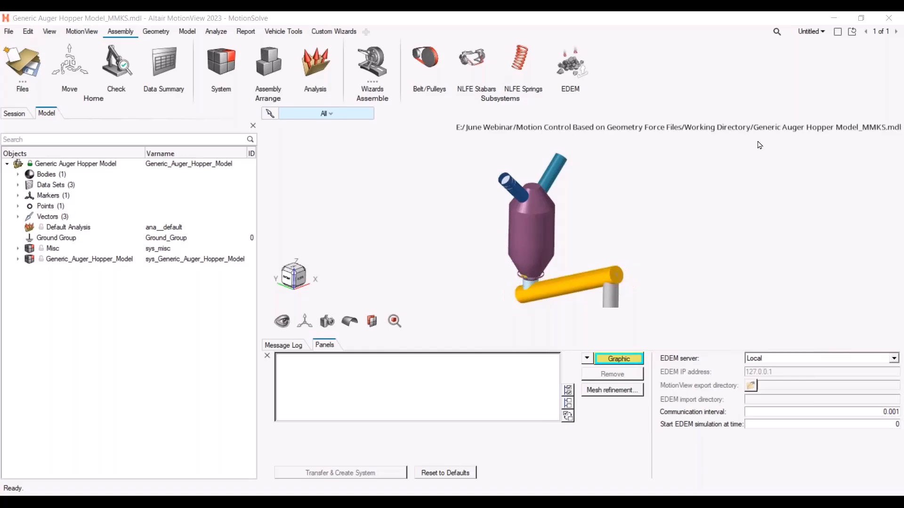
drag(330, 14, 528, 158)
drag(591, 299, 708, 307)
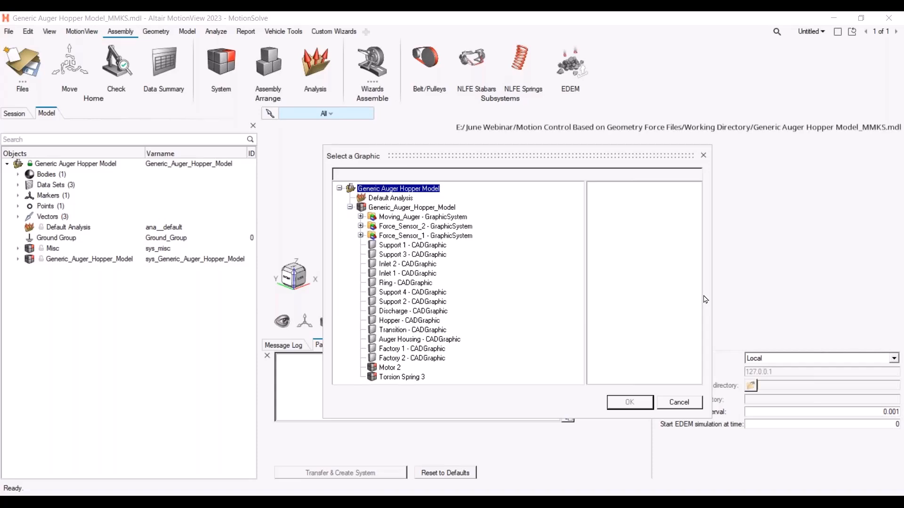
click(360, 217)
click(420, 228)
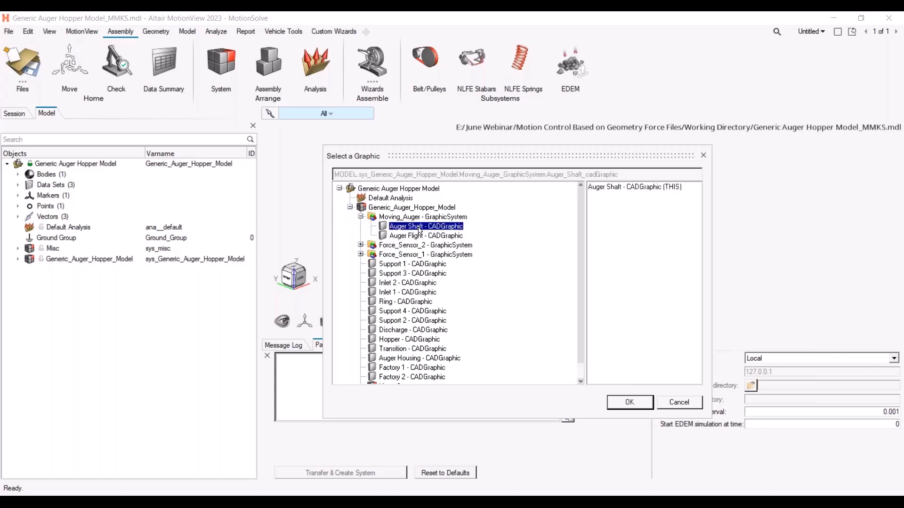
click(630, 403)
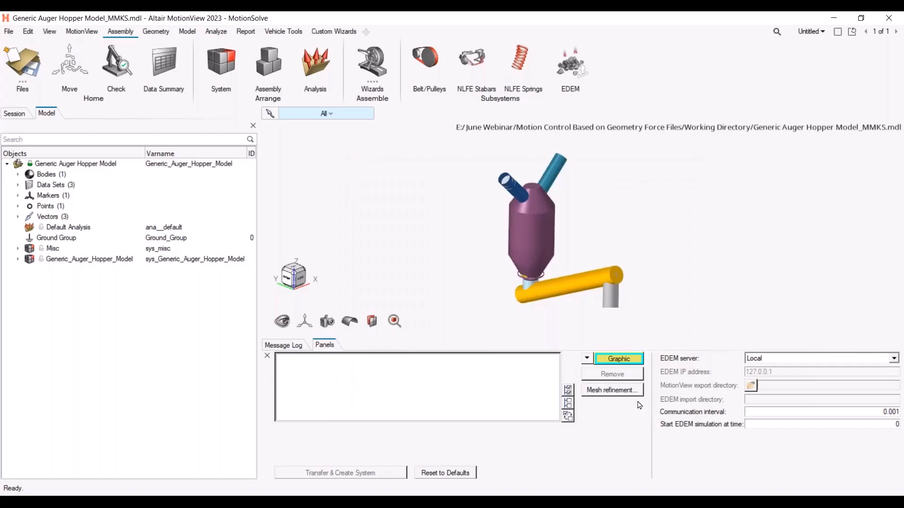
Try again to add the Auger Shaft graphic to the EDEM graphics list
click(622, 362)
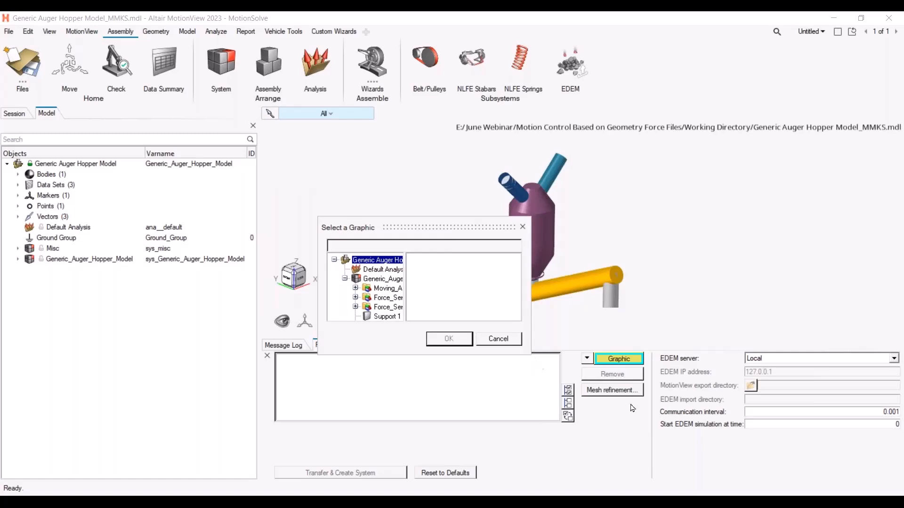
drag(531, 354, 804, 452)
click(355, 288)
click(402, 298)
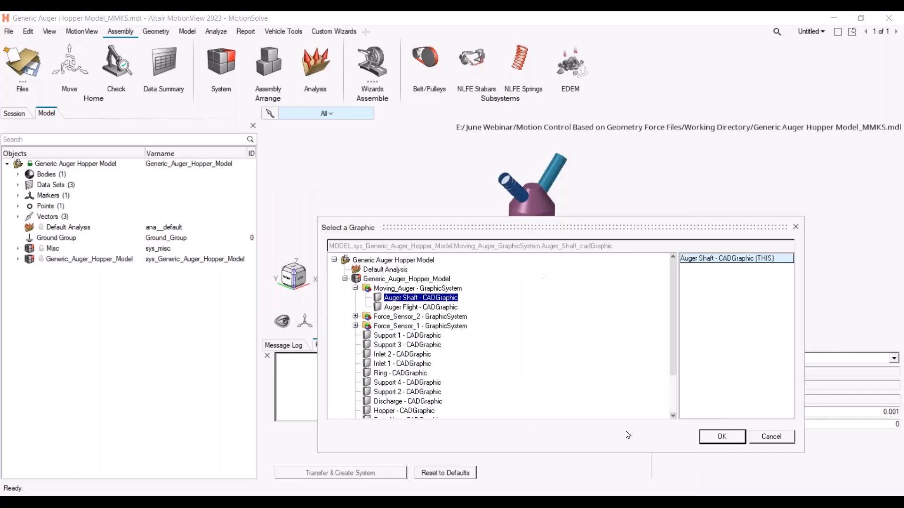
click(434, 289)
click(435, 298)
click(435, 289)
click(721, 437)
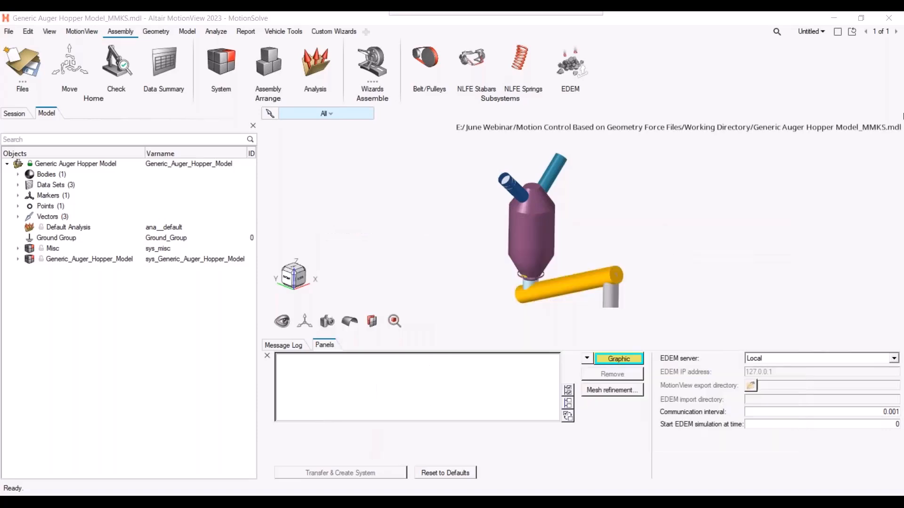
Add the Force Sensor 2 graphic from the Force_Sensor_2 system to the EDEM graphics list
drag(520, 11, 430, 141)
drag(527, 281, 775, 417)
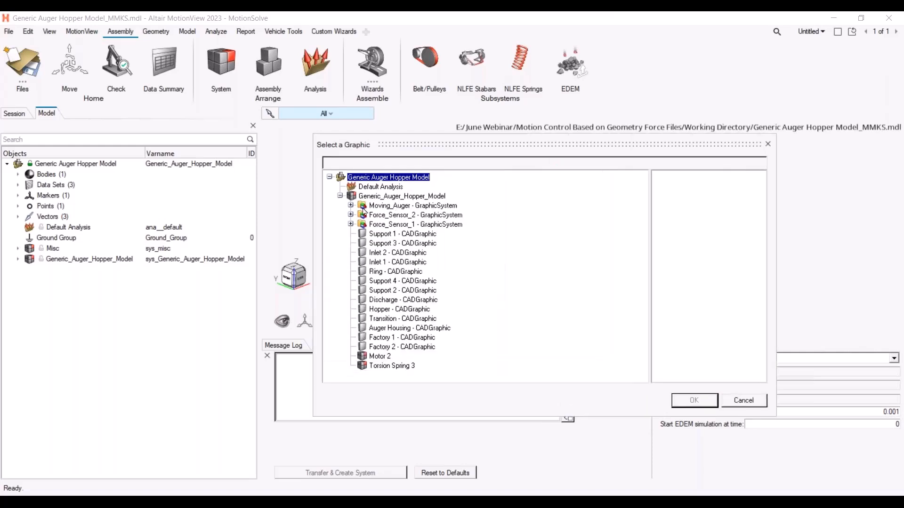
click(350, 205)
click(351, 234)
click(408, 243)
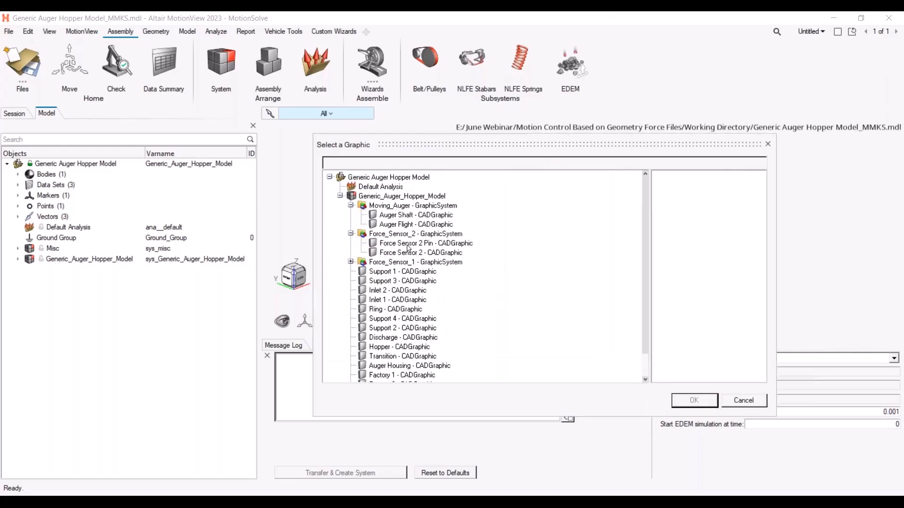
click(432, 253)
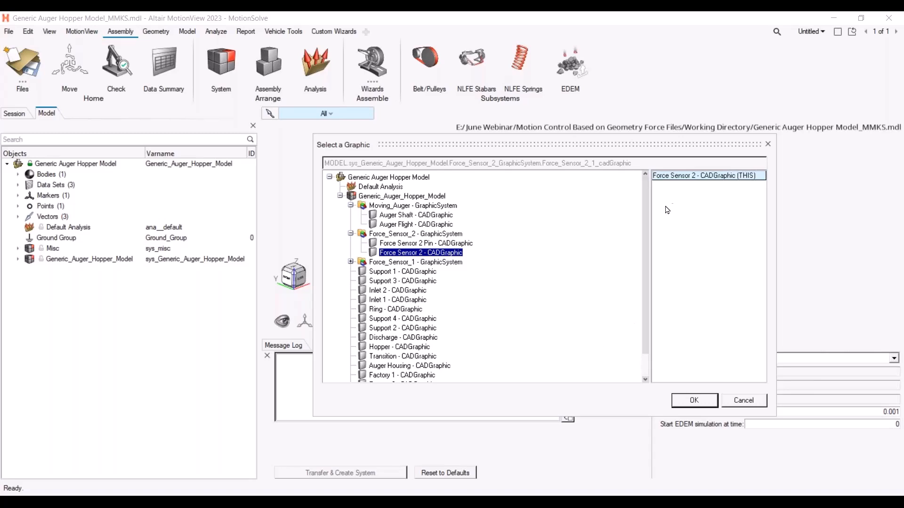
click(702, 402)
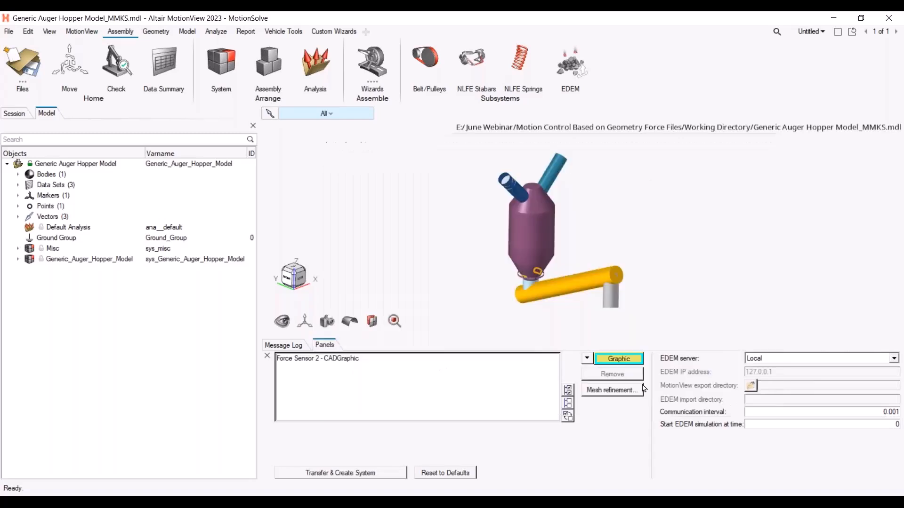
Add the Force Sensor 1 graphic from the Force_Sensor_1 system to the EDEM graphics list
click(616, 359)
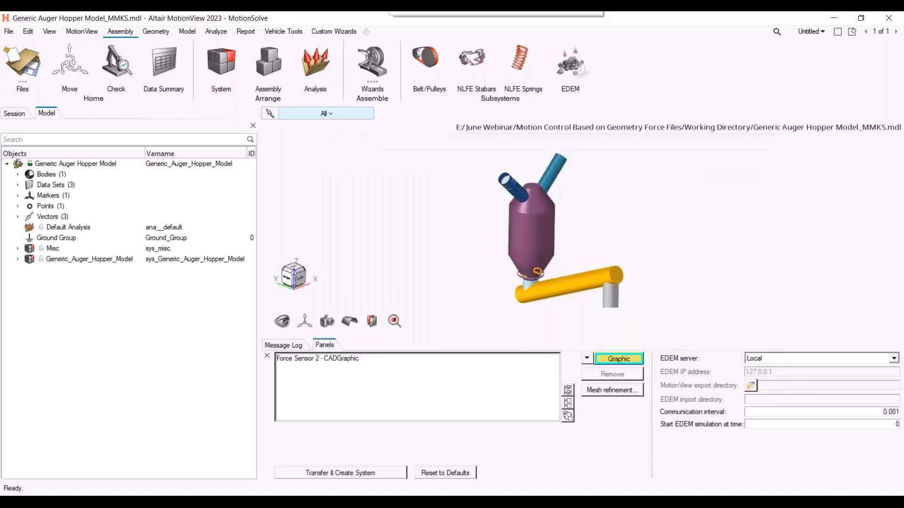
drag(708, 212, 482, 259)
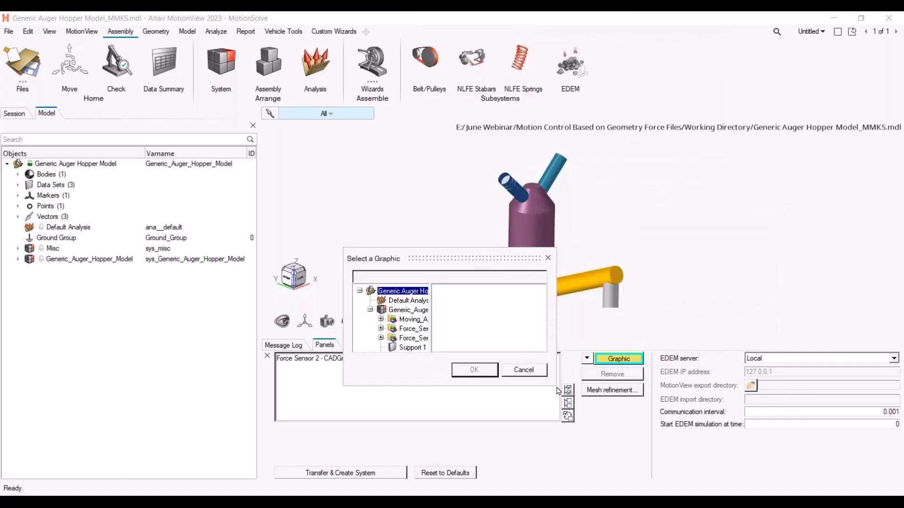
drag(557, 387, 775, 495)
click(381, 338)
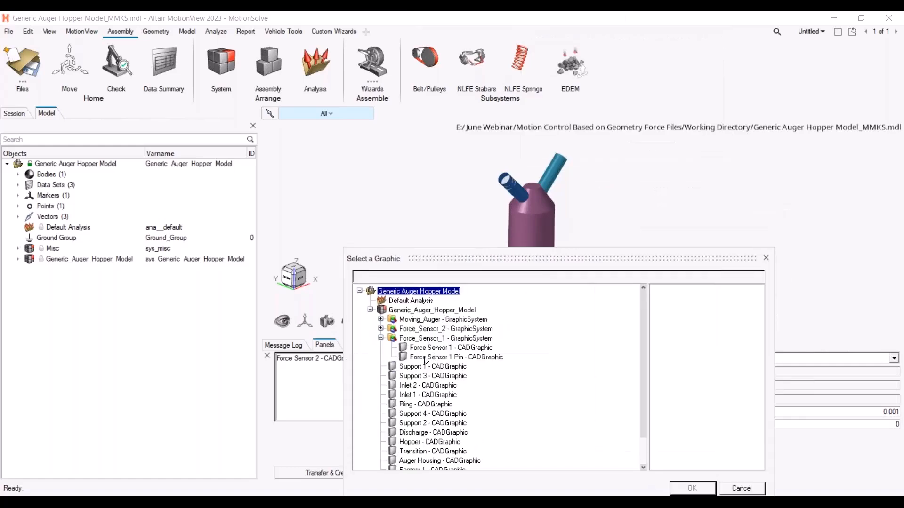
click(449, 348)
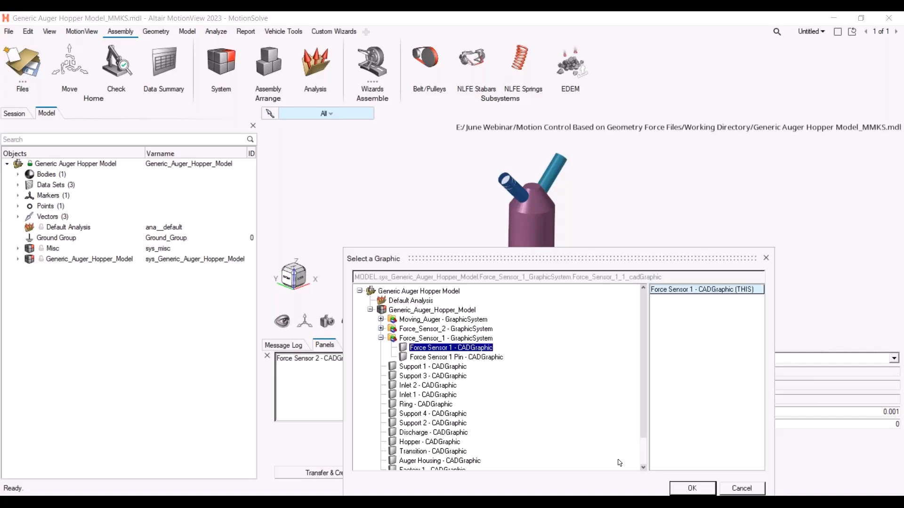
click(692, 488)
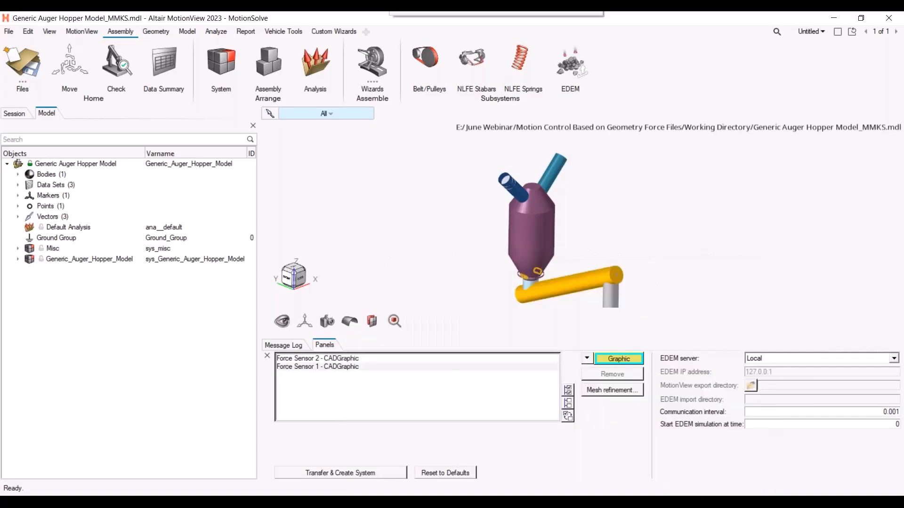
Add the Auger Shaft graphic from the Moving_Auger system to the EDEM graphics list
drag(484, 12, 438, 223)
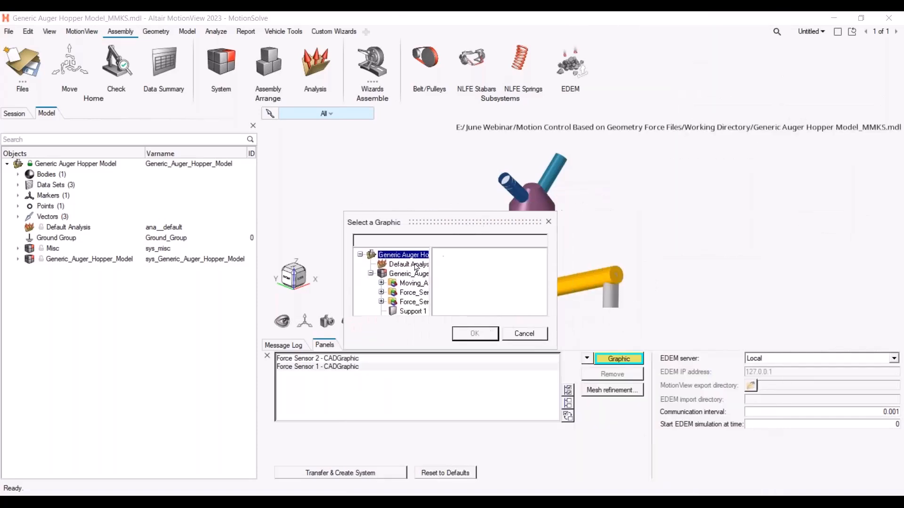
click(380, 283)
drag(556, 349, 788, 475)
click(446, 293)
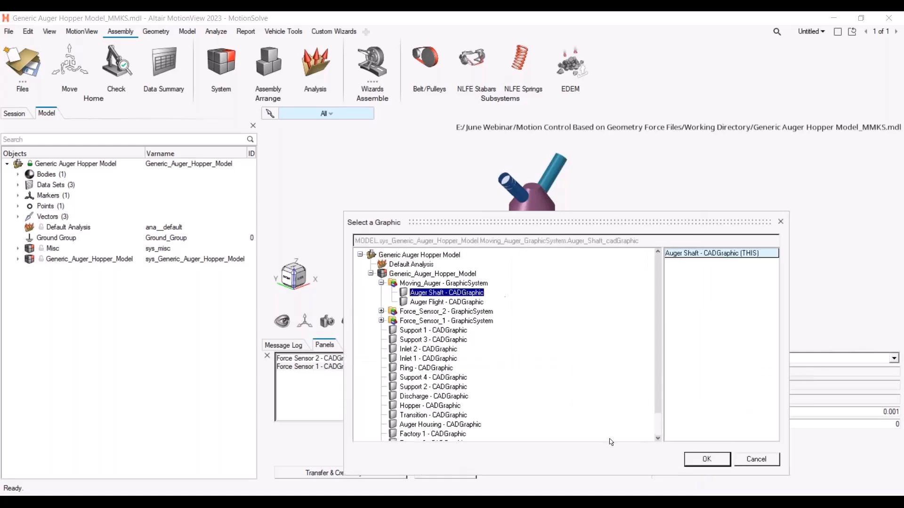
click(706, 458)
Add the Auger Flight graphic from the Moving_Auger system to the EDEM graphics list
click(618, 359)
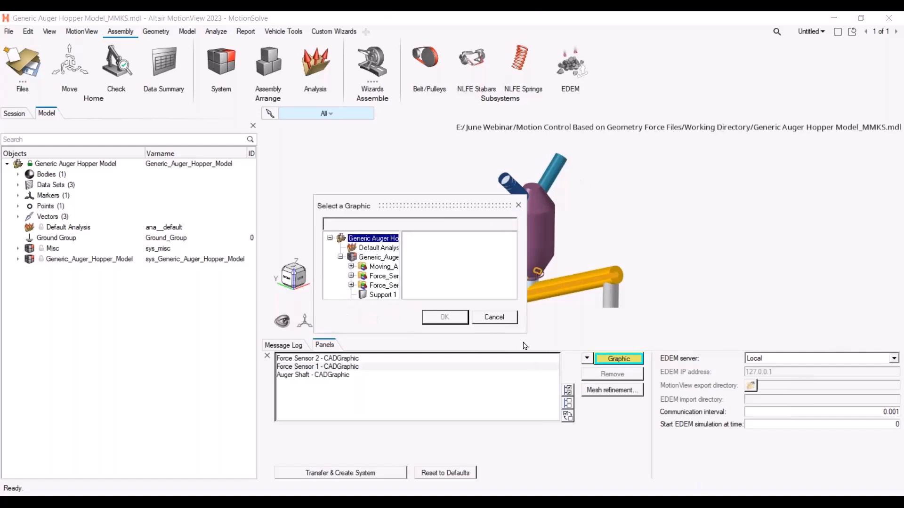
drag(524, 332, 776, 492)
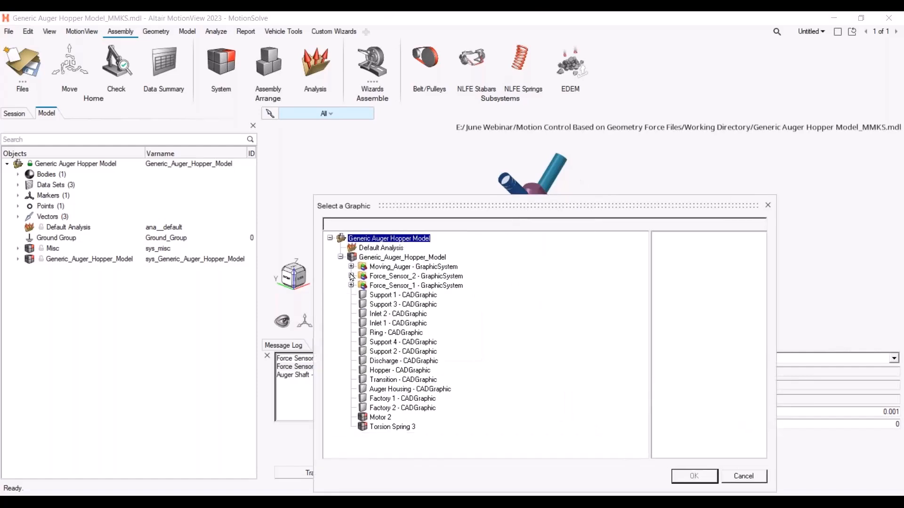
click(351, 267)
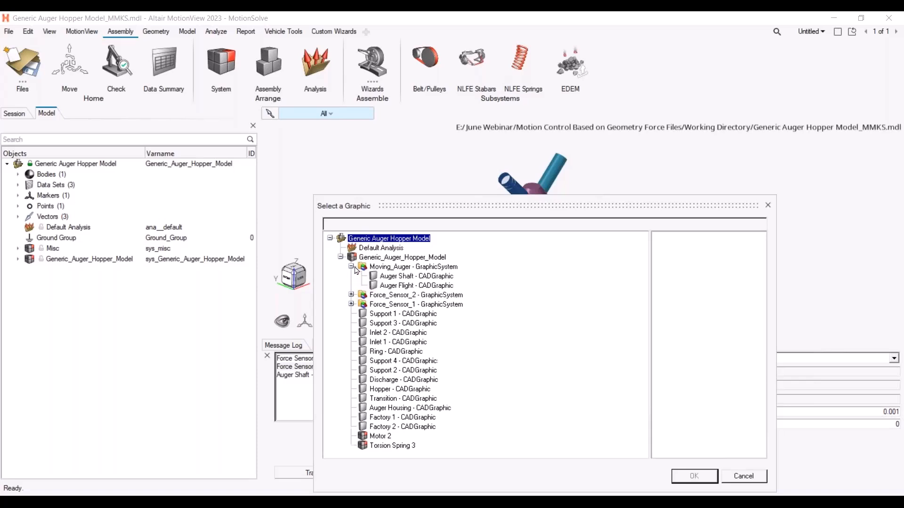
click(403, 285)
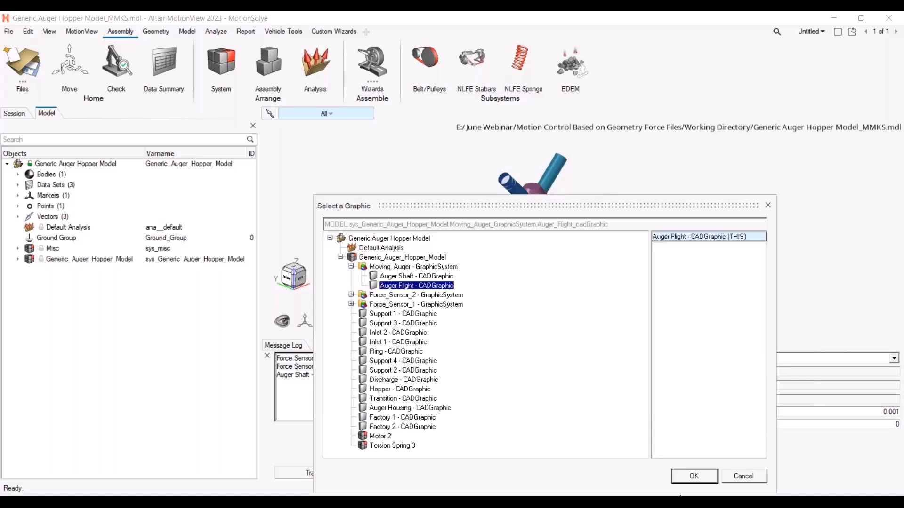
click(701, 476)
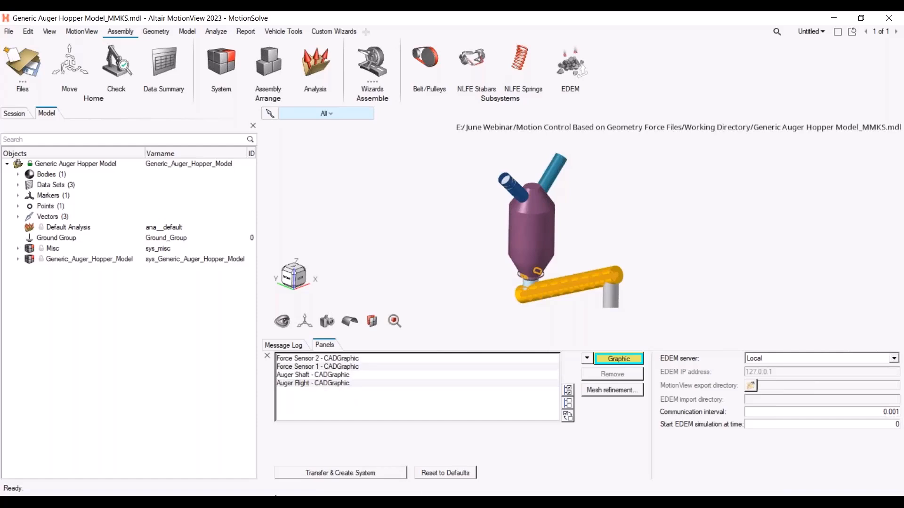
Switch to EDEM Creator, tile it beside MotionView, and transfer the selected graphics to create the EDEM system
mouse_move(188, 502)
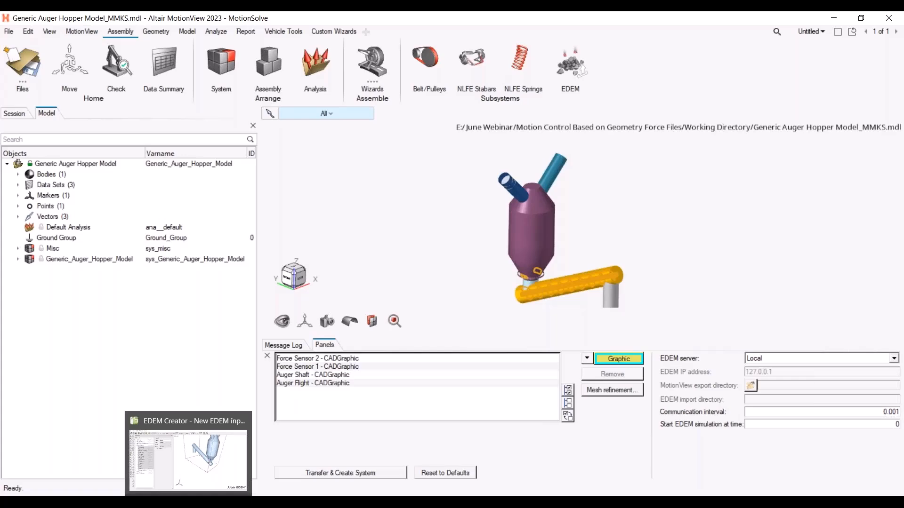
click(189, 458)
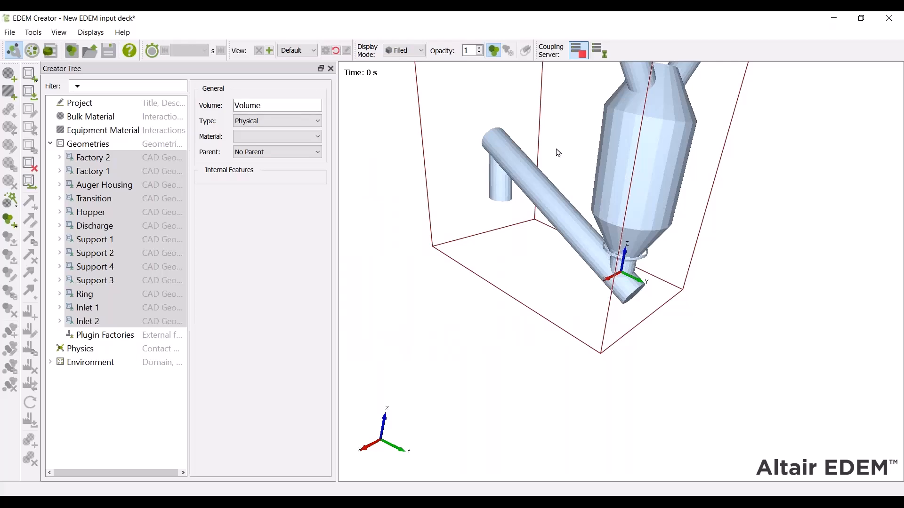
drag(544, 21, 1, 141)
click(666, 154)
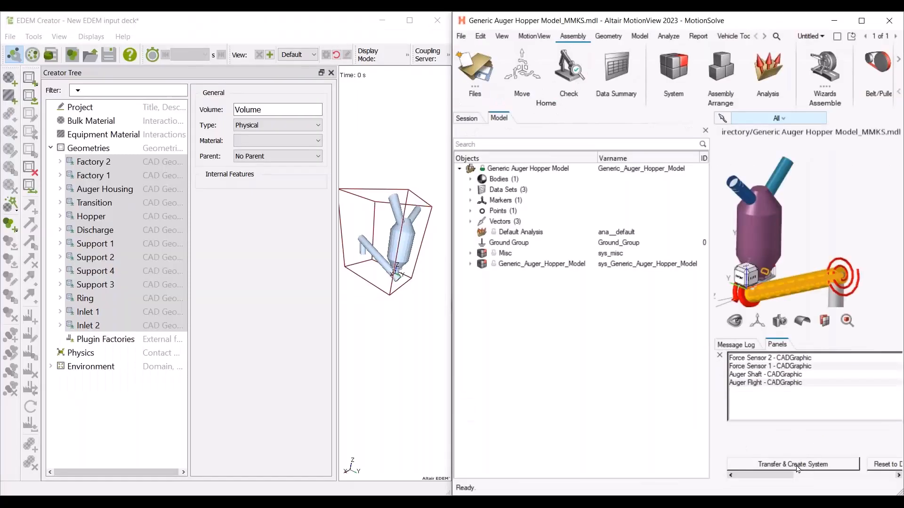
click(804, 465)
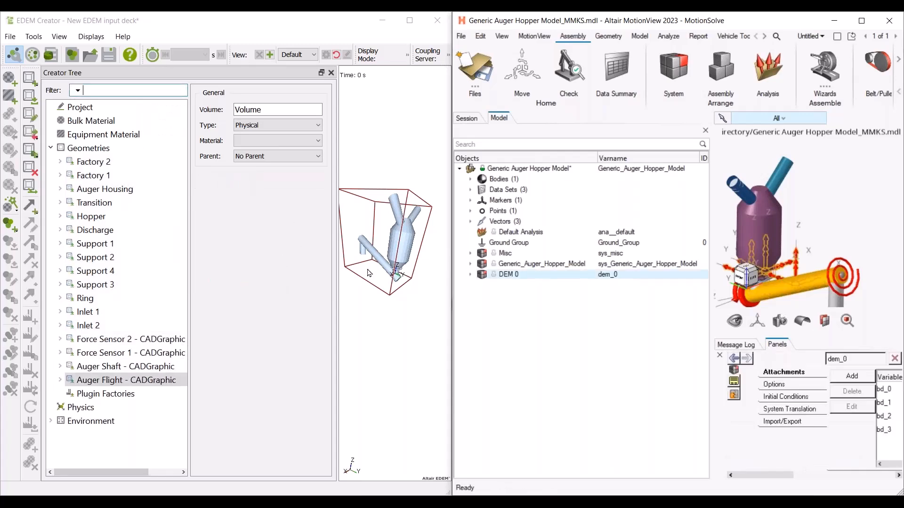
Examine the transferred Auger Flight geometry closely in the maximized EDEM Creator viewer
click(132, 382)
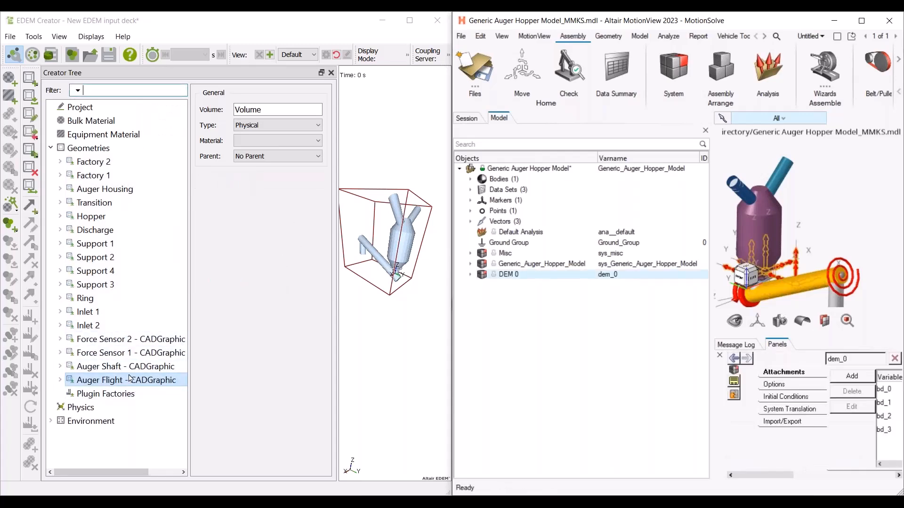
click(405, 274)
scroll(403, 273, up, 5)
scroll(402, 272, up, 2)
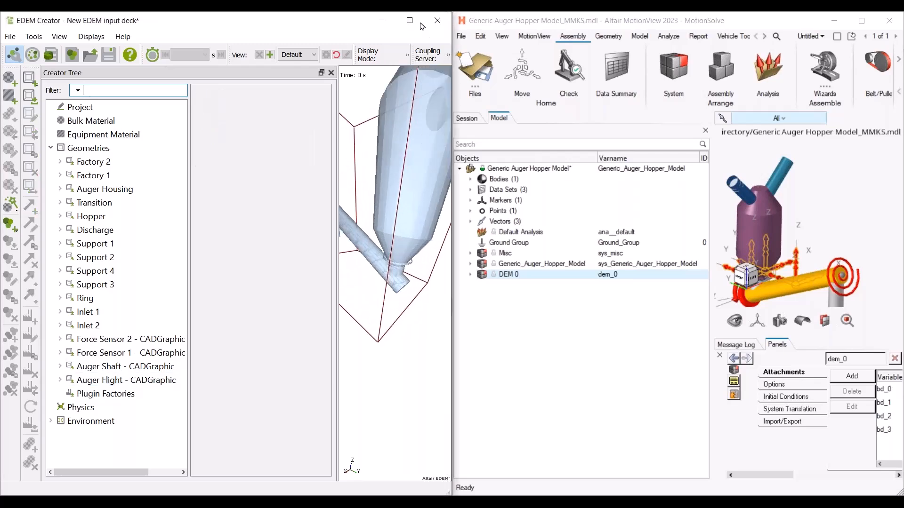
click(409, 20)
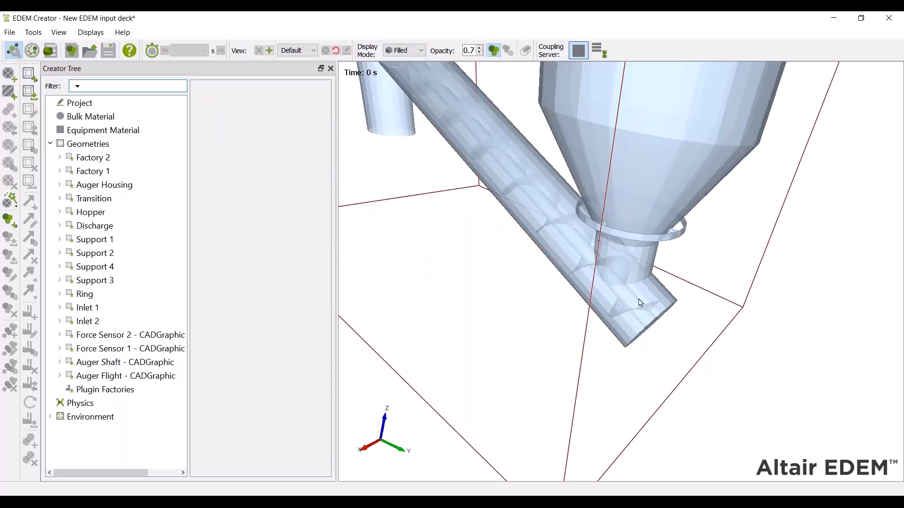
scroll(588, 198, up, 6)
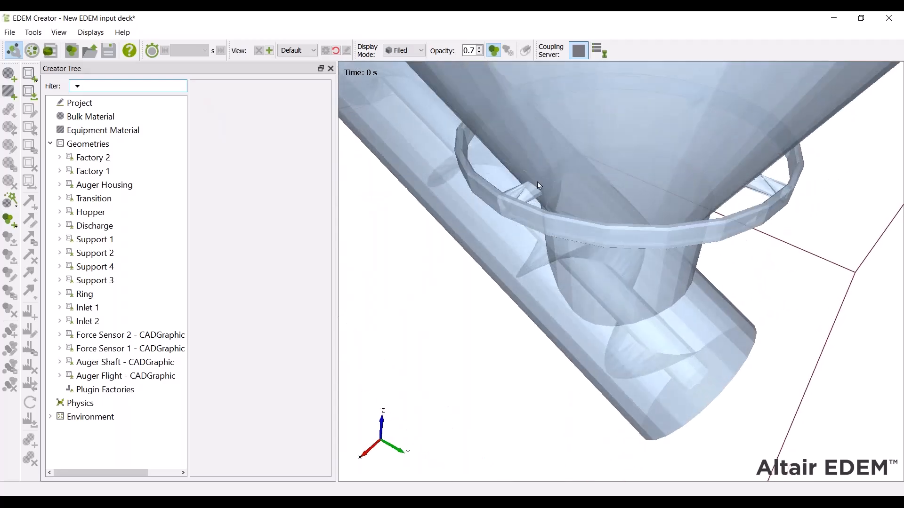
Inspect the transferred auger shaft, force sensor and auger flight geometries in the EDEM Creator viewer
scroll(624, 253, down, 5)
drag(696, 274, 625, 197)
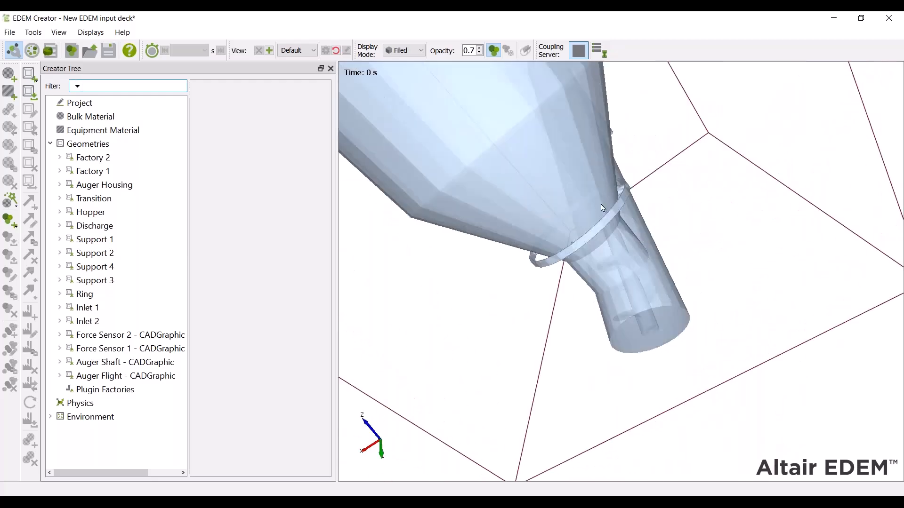
click(142, 362)
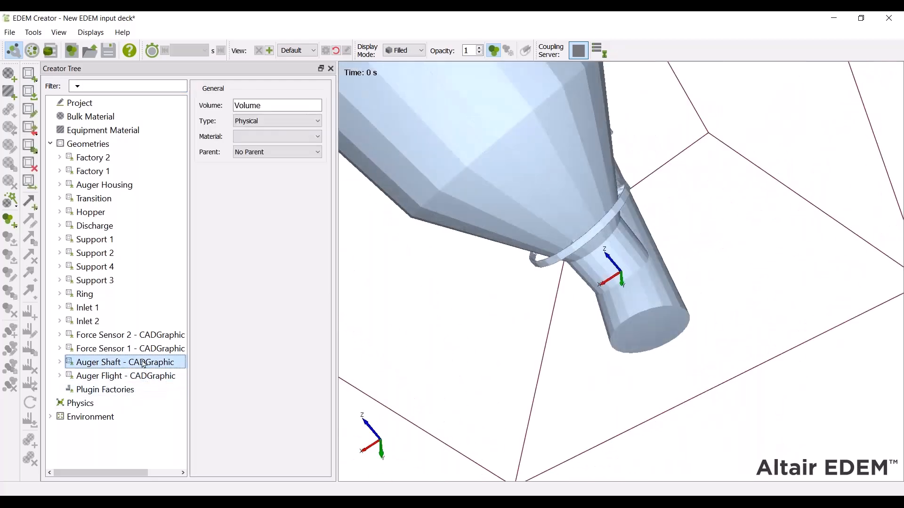
click(147, 336)
drag(529, 254, 637, 199)
scroll(637, 199, up, 4)
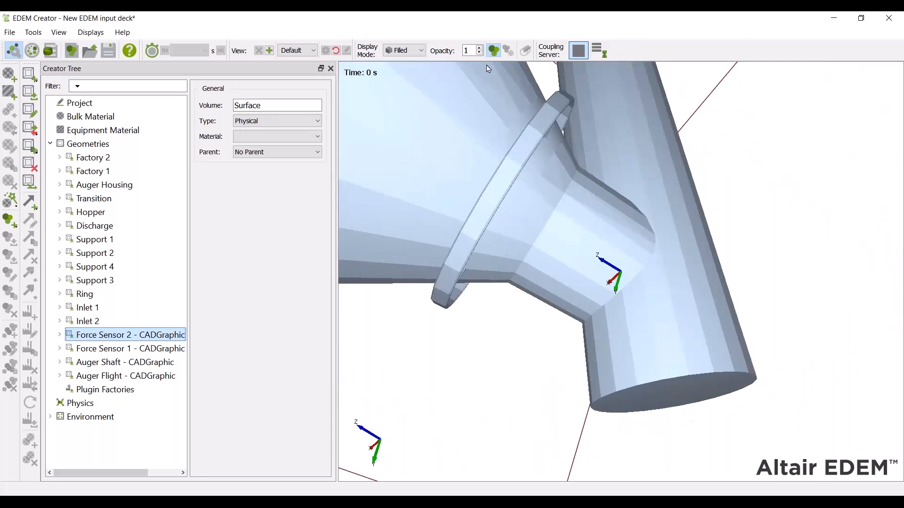
click(544, 177)
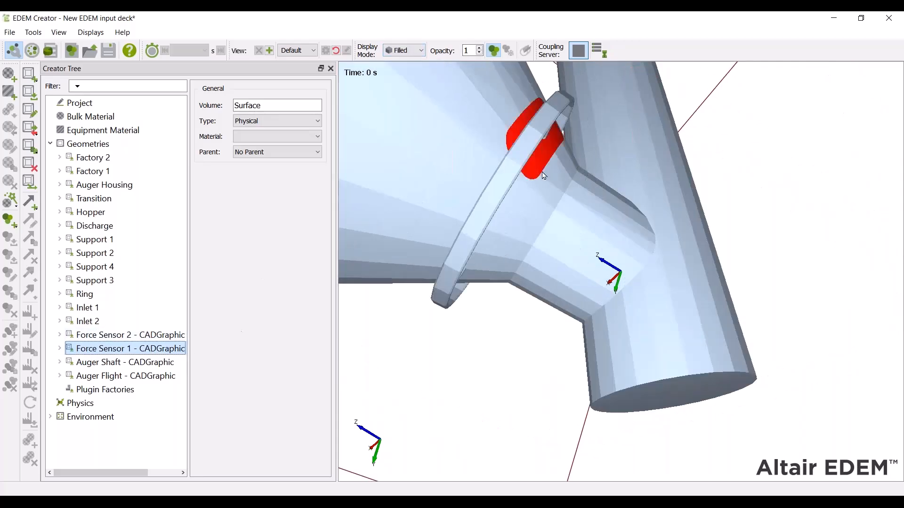
drag(363, 221, 631, 240)
click(131, 336)
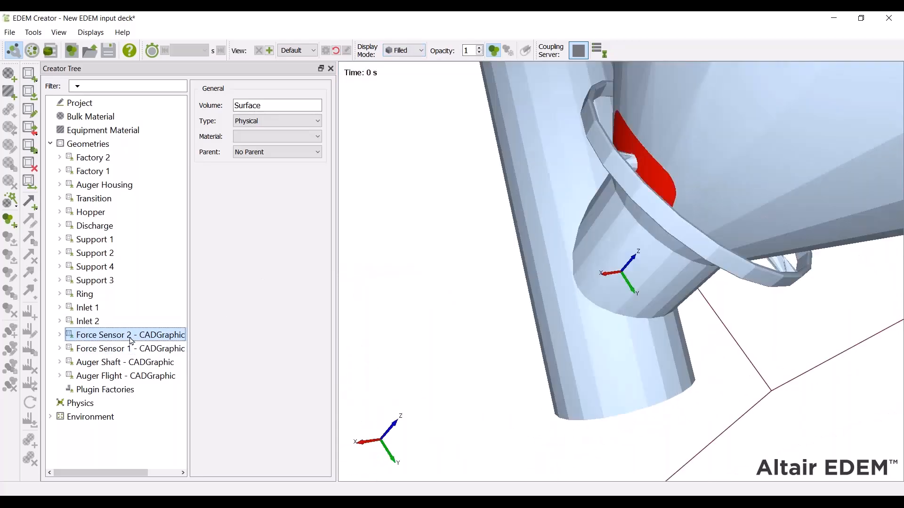
scroll(569, 375, down, 4)
drag(590, 295, 565, 283)
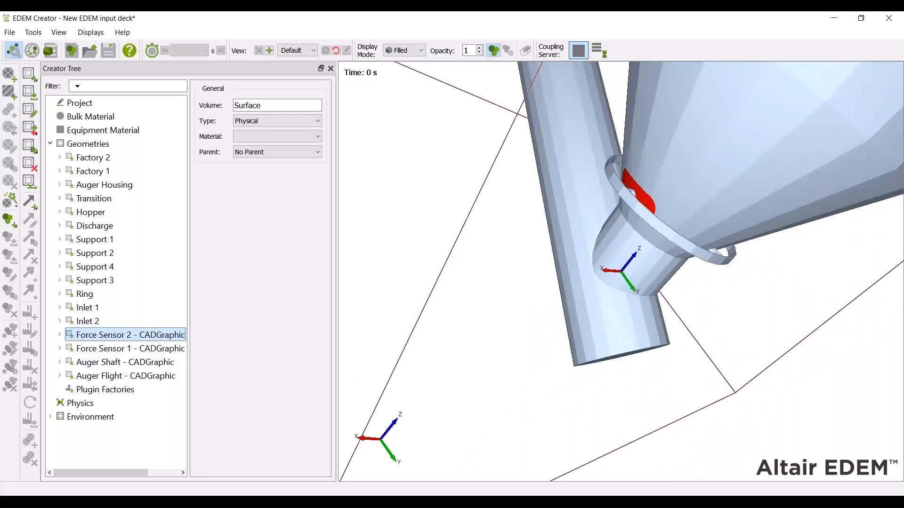
click(123, 375)
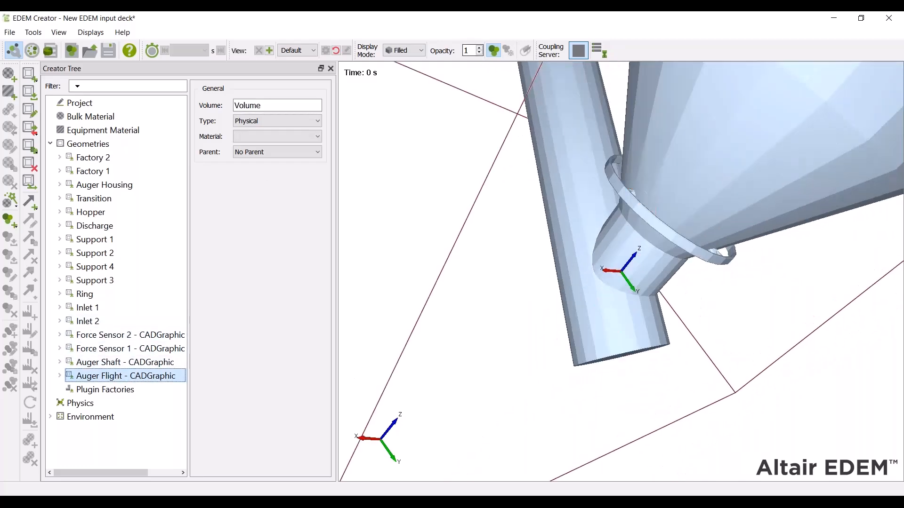
Switch the EDEM viewer display mode to Mesh to see the auger flight inside the housing
click(403, 50)
click(405, 71)
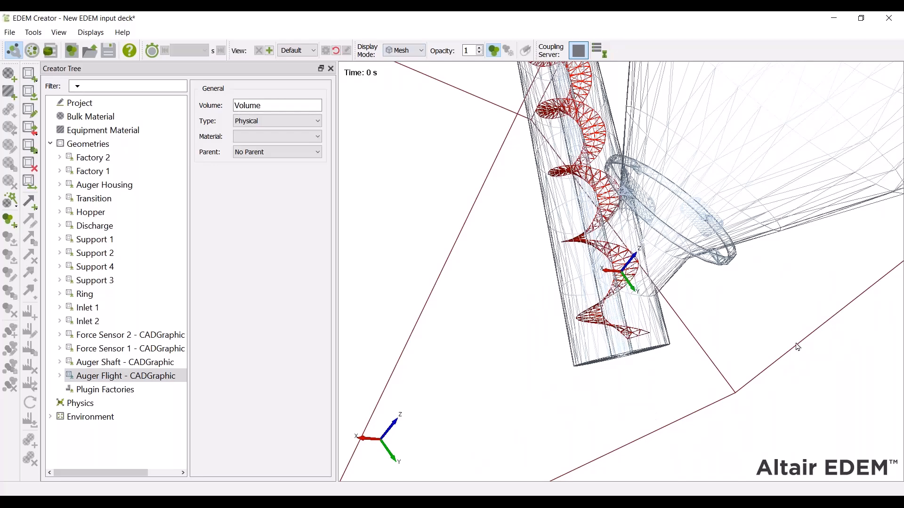
drag(742, 227, 680, 272)
scroll(680, 273, down, 5)
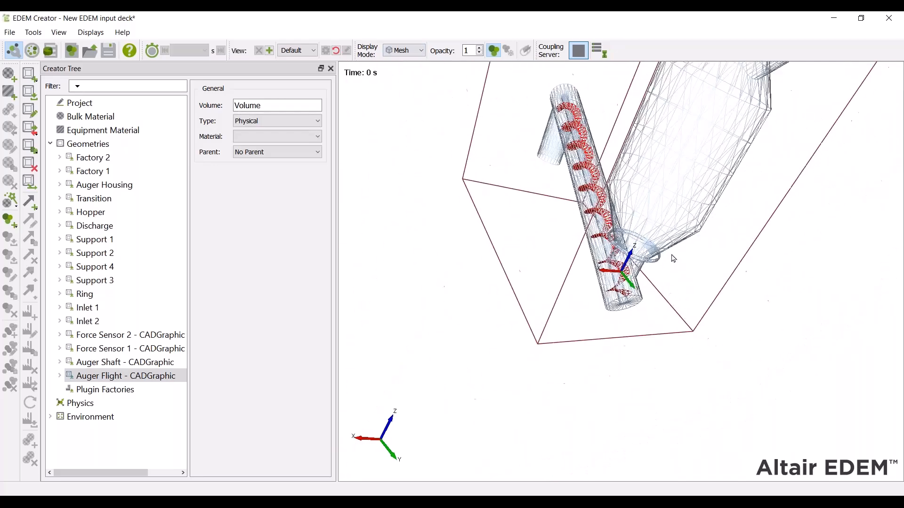
Save the EDEM input deck as New EDEM input deck.dem in the Working Directory folder
click(108, 51)
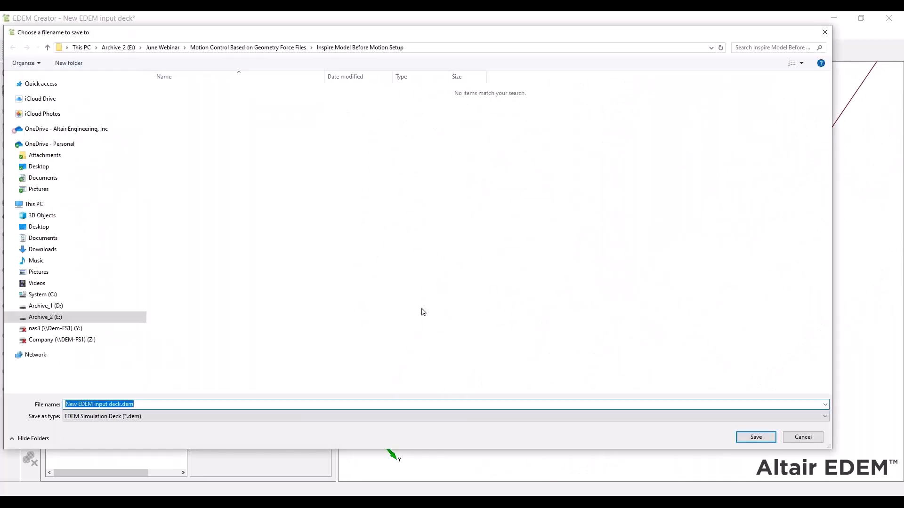
click(277, 48)
double_click(221, 151)
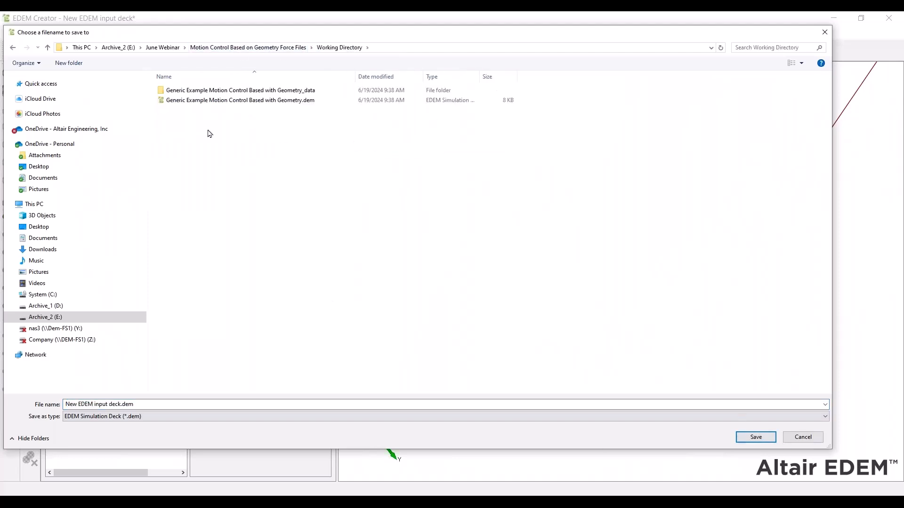
click(774, 437)
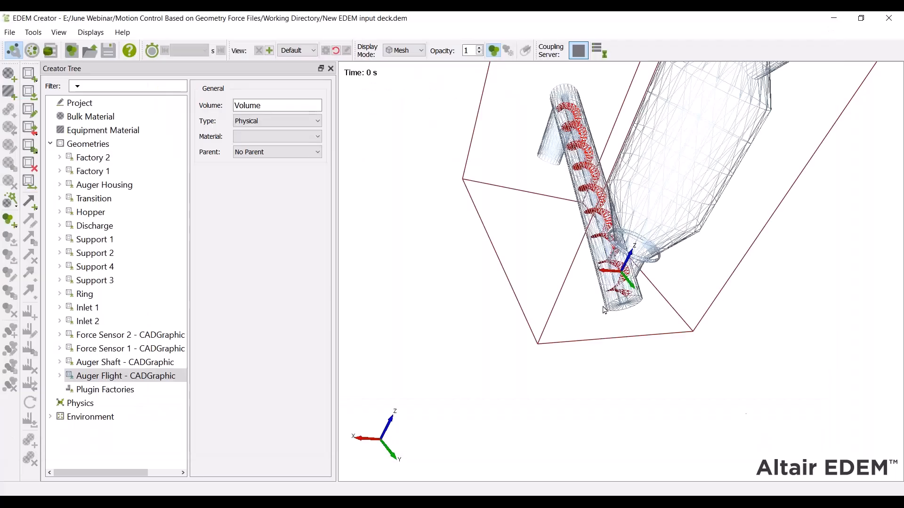
Start the EDEM coupling server and bring the MotionView window back maximized
drag(609, 309, 584, 303)
click(578, 54)
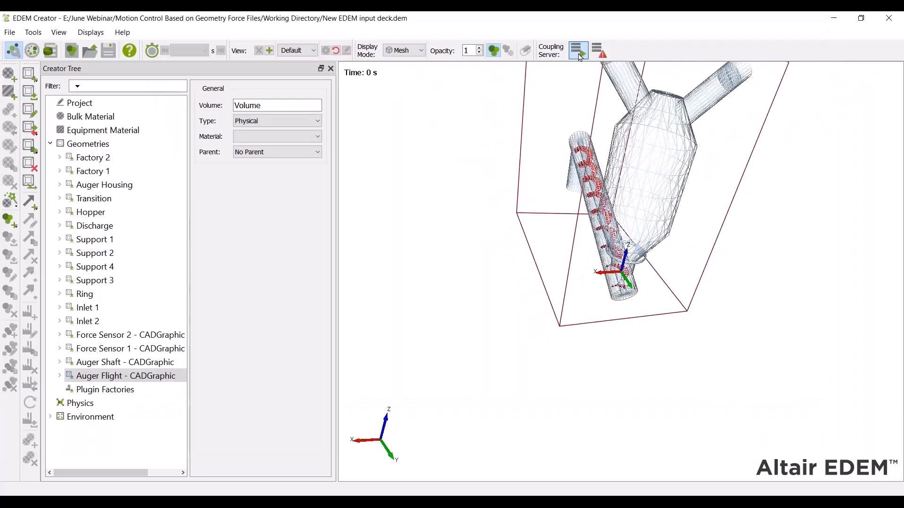
double_click(707, 23)
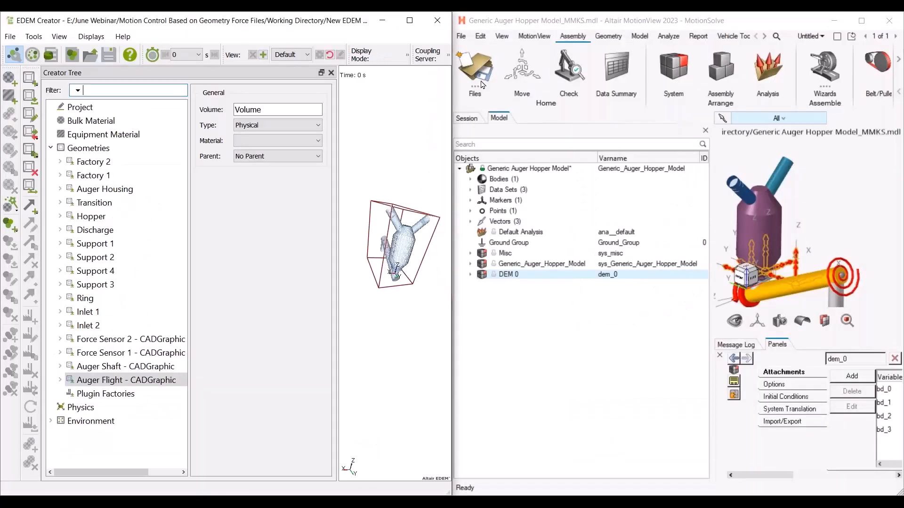
click(861, 20)
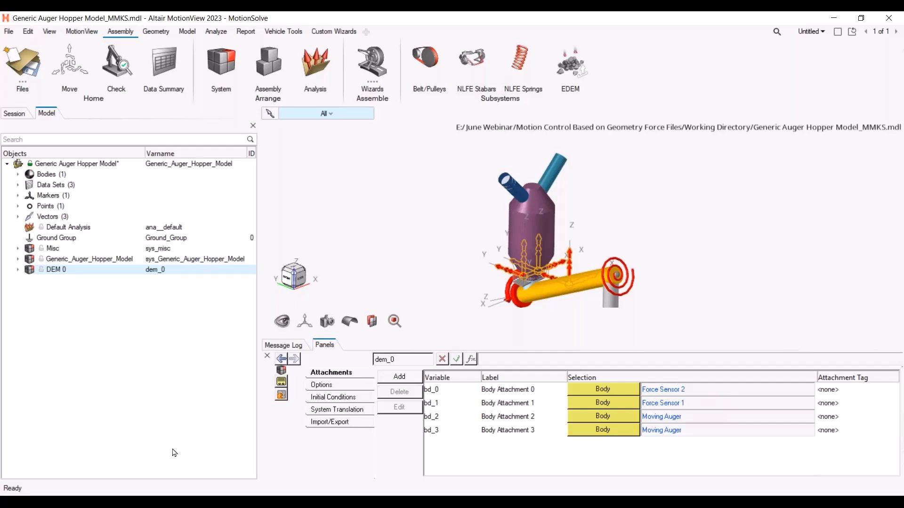
Add a solver variable named Sensor_Force to the Generic Auger Hopper Model
click(51, 164)
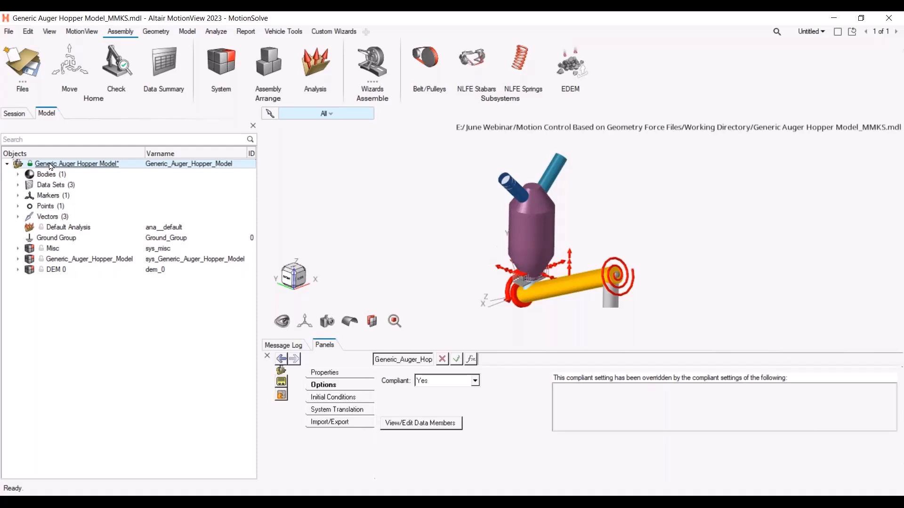
click(210, 34)
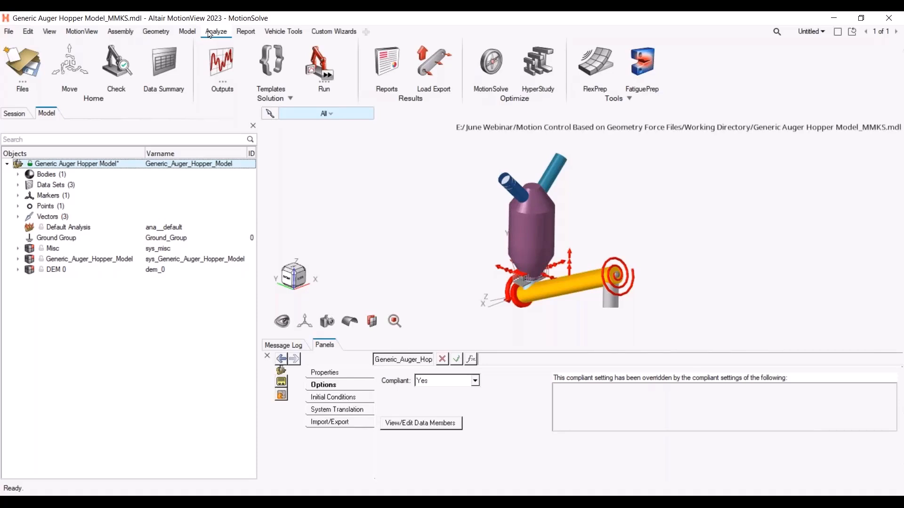
click(185, 33)
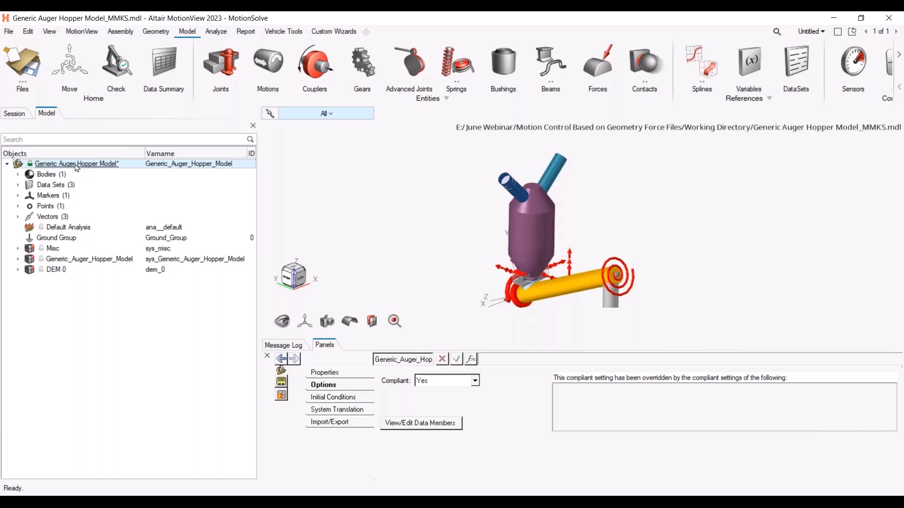
click(752, 64)
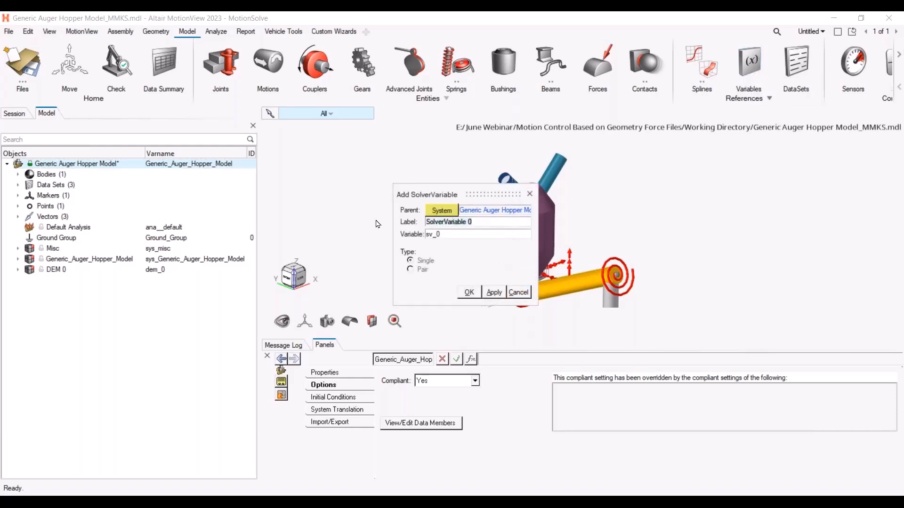
text(Sensor_Force)
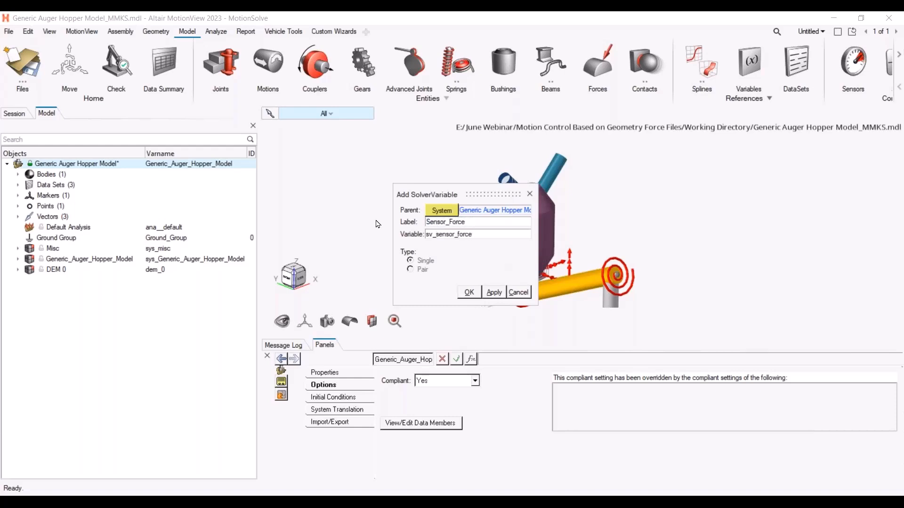
click(469, 293)
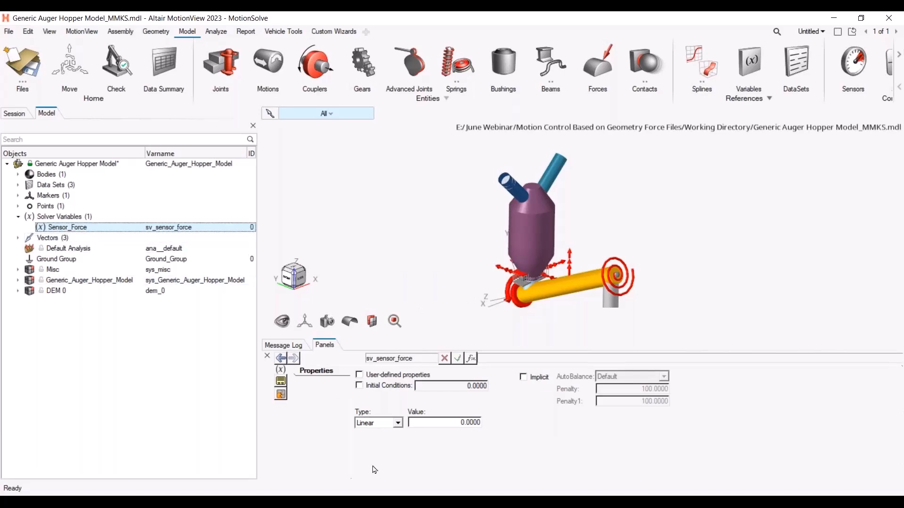
Set the Sensor_Force variable's type to Expression and paste the force-sensor magnitude expression built from SQRT and ARYVAL terms
click(398, 424)
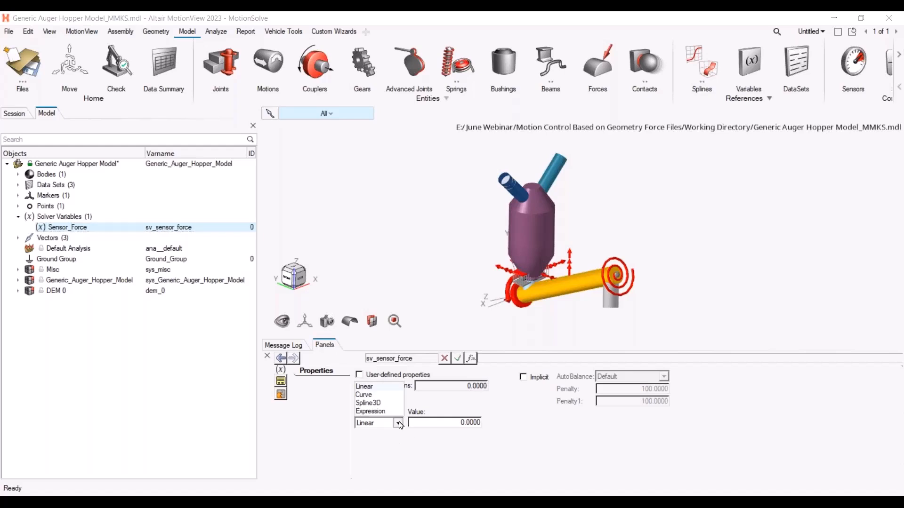
click(377, 411)
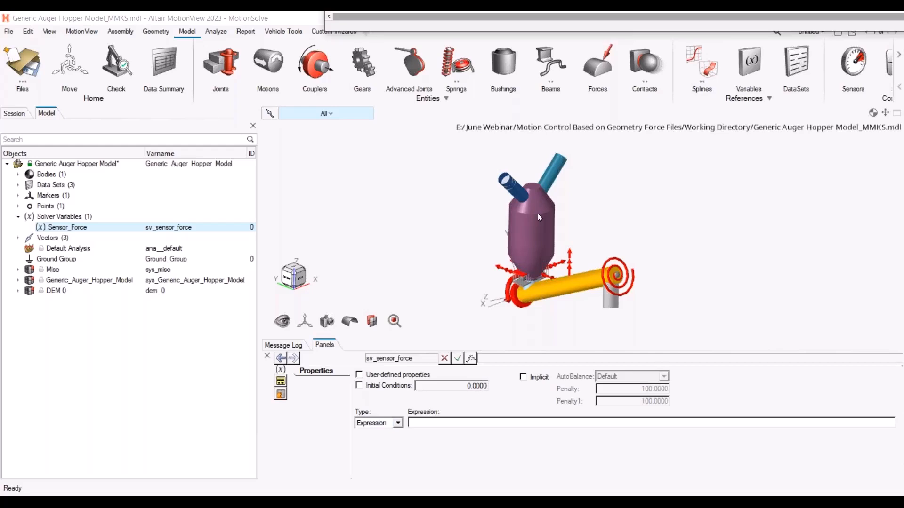
click(439, 422)
text(SQRT(ARYVAL( 13)^2+ARYVAL( 14)^2+ARYVAL( 15)^2)*SQRT(ARYVAL( 19)^2+ARYVAL( 20)^2+ARYVAL( 21)^2))
key(Return)
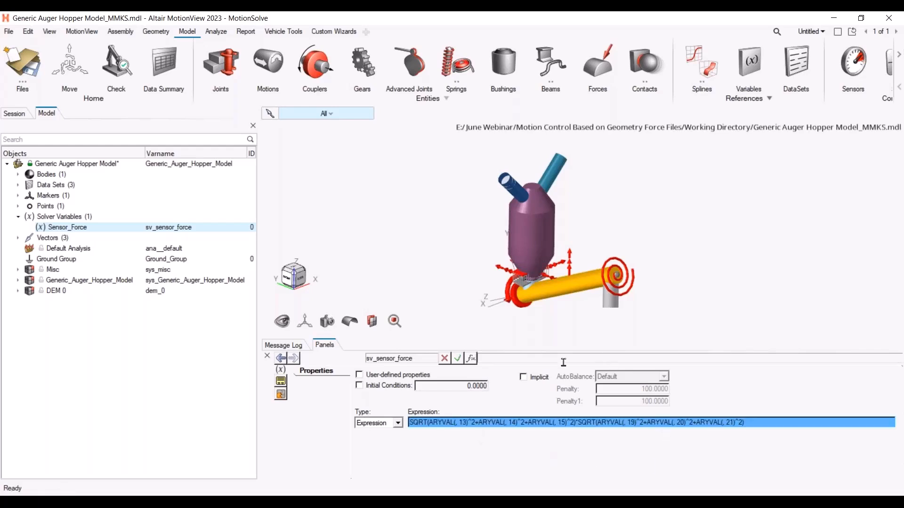
click(759, 422)
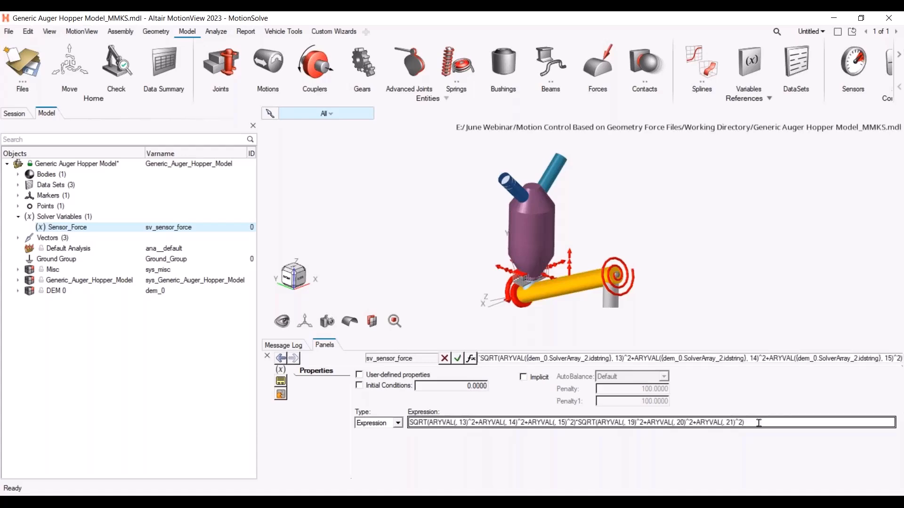
In the Expression Builder, join the two SQRT terms of the Sensor_Force expression with a multiplication sign and confirm
click(470, 358)
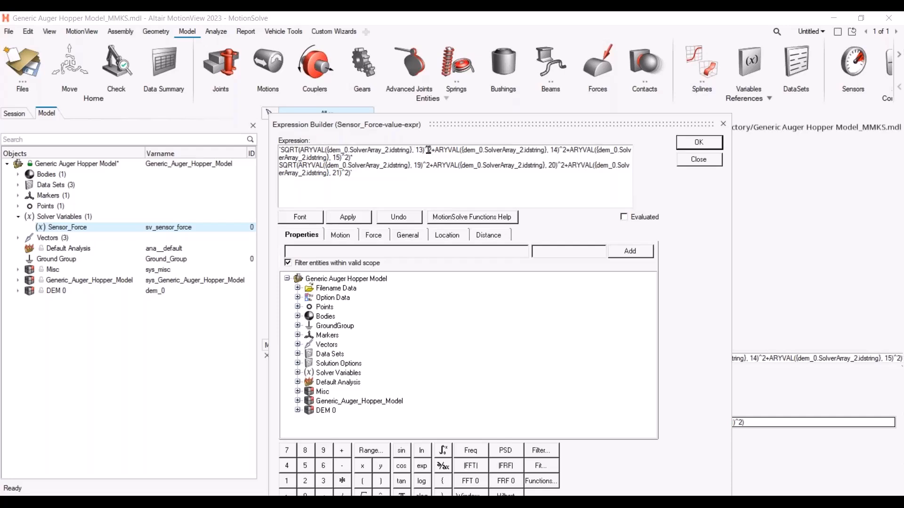
drag(414, 149, 300, 151)
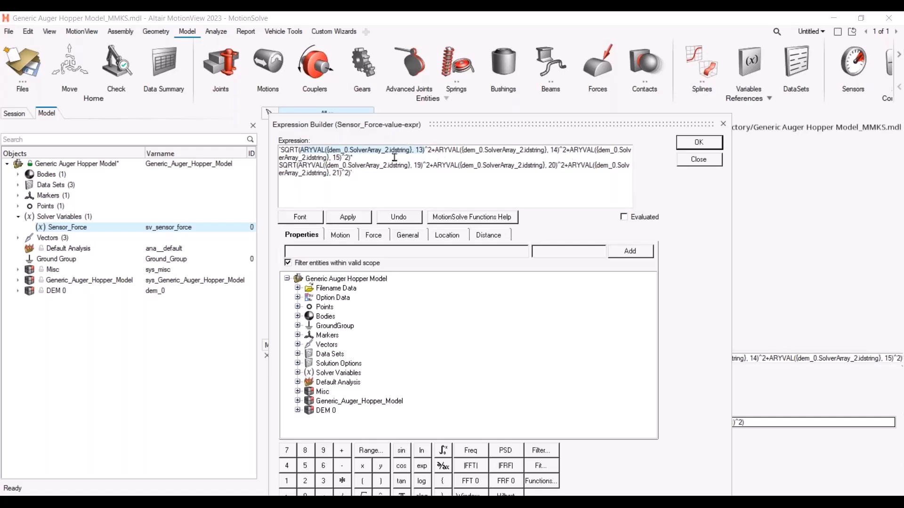
click(352, 158)
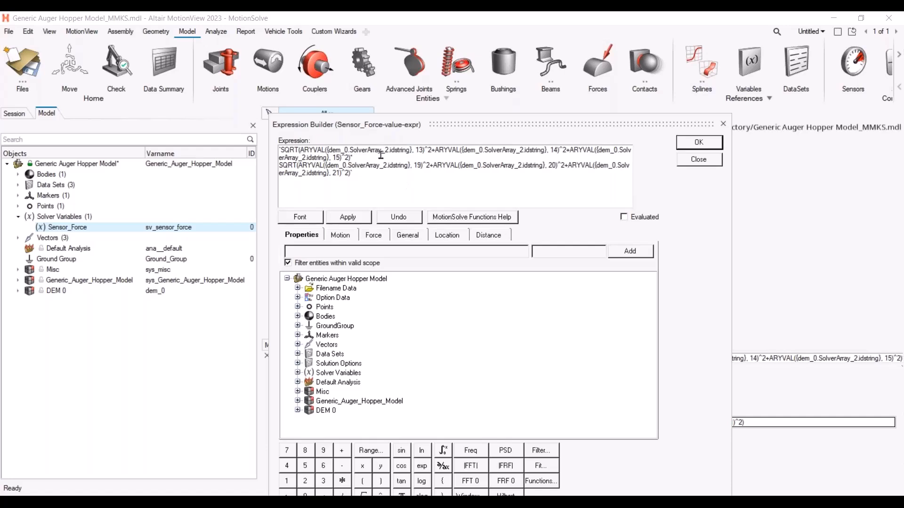
key(Delete)
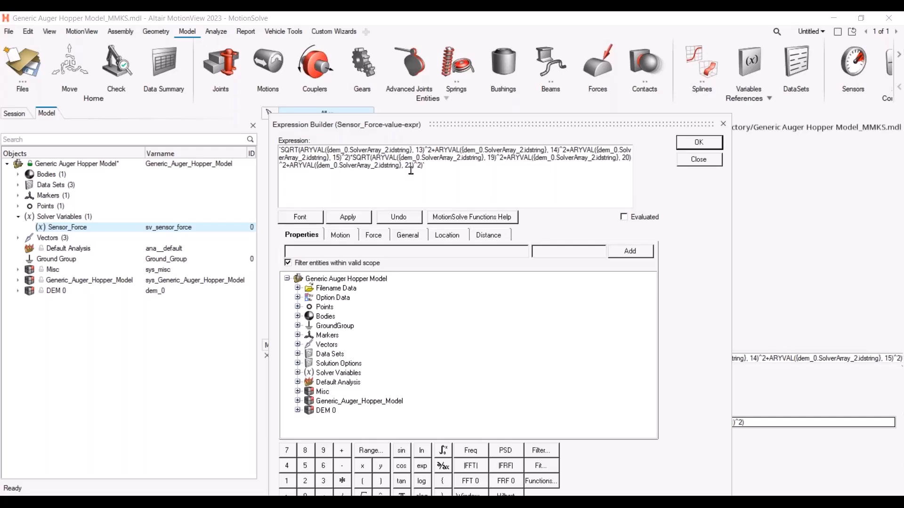
text(*)
drag(333, 151, 412, 151)
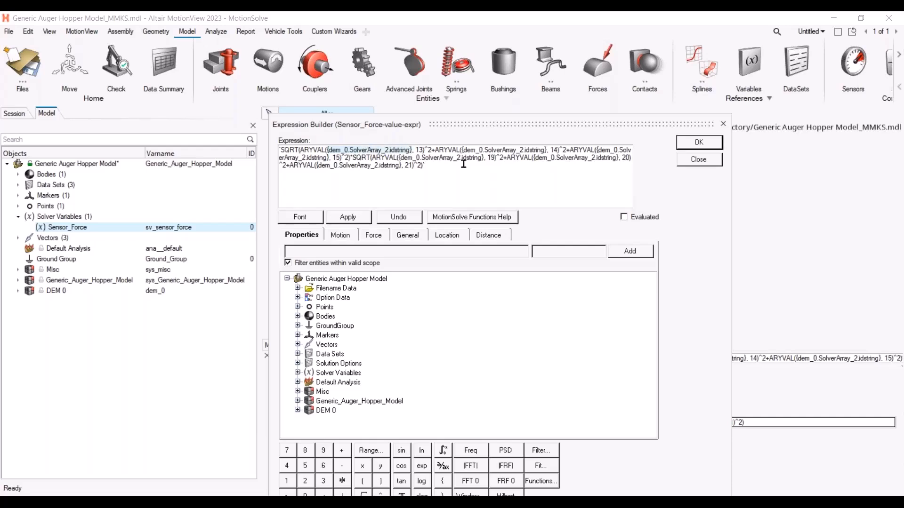
click(419, 150)
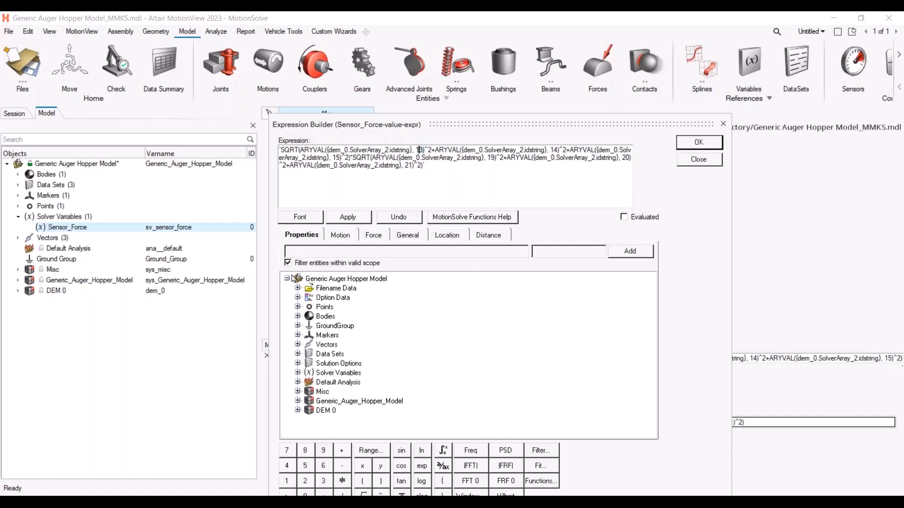
click(689, 147)
Expand the DEM 0 subsystem's forces and open Force_1's properties
click(19, 291)
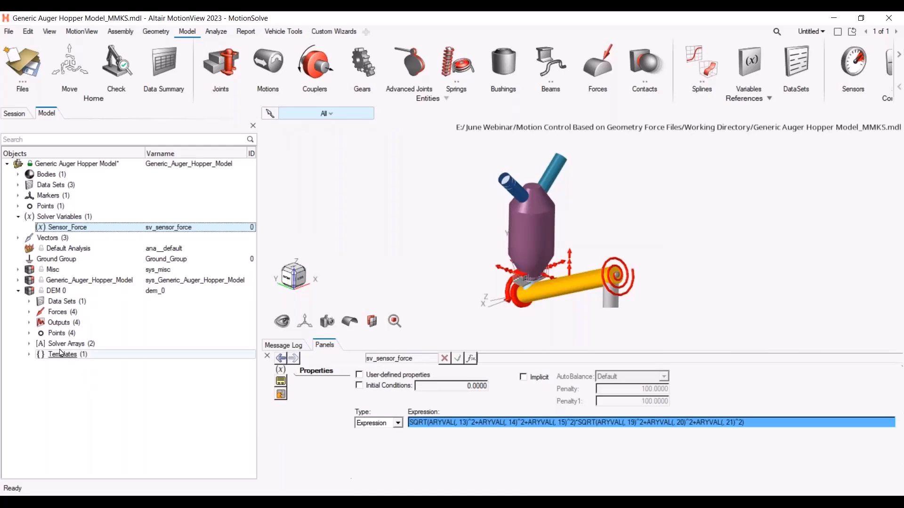
click(30, 312)
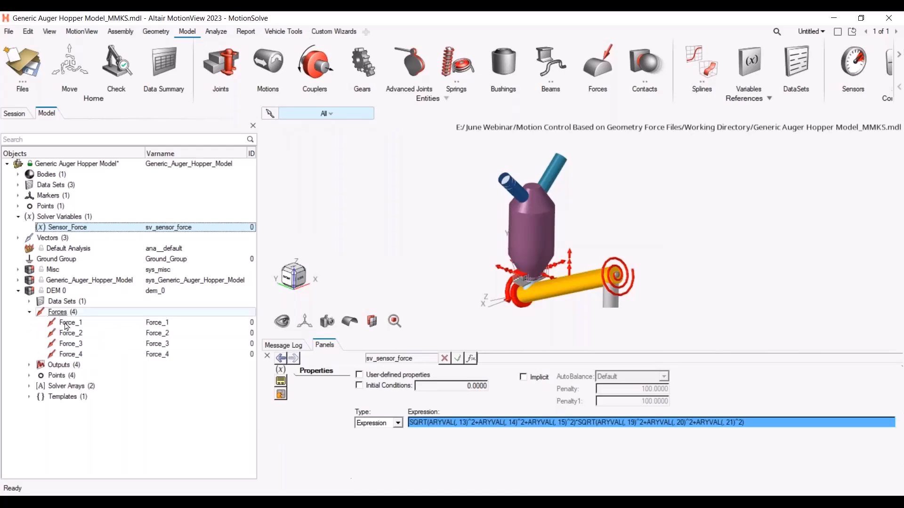
click(75, 323)
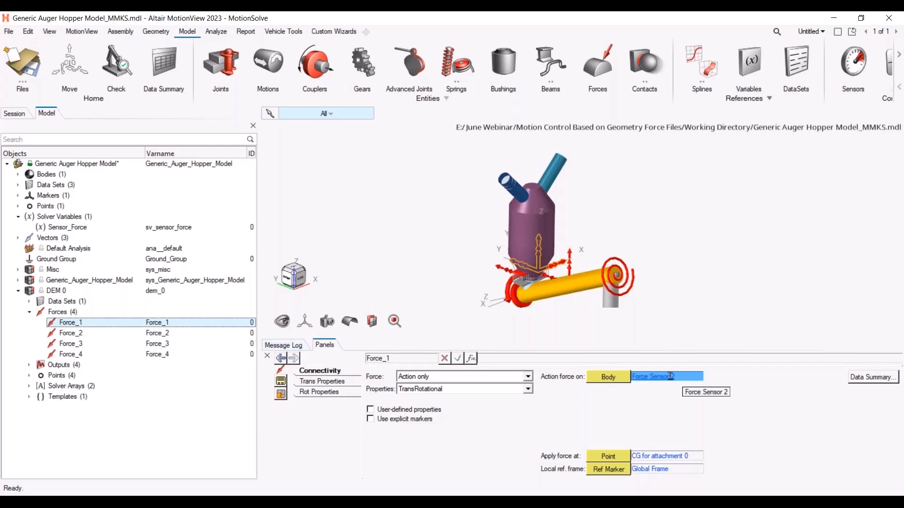
Inspect the connectivity of each of the DEM 0 subsystem's four forces in turn
click(71, 332)
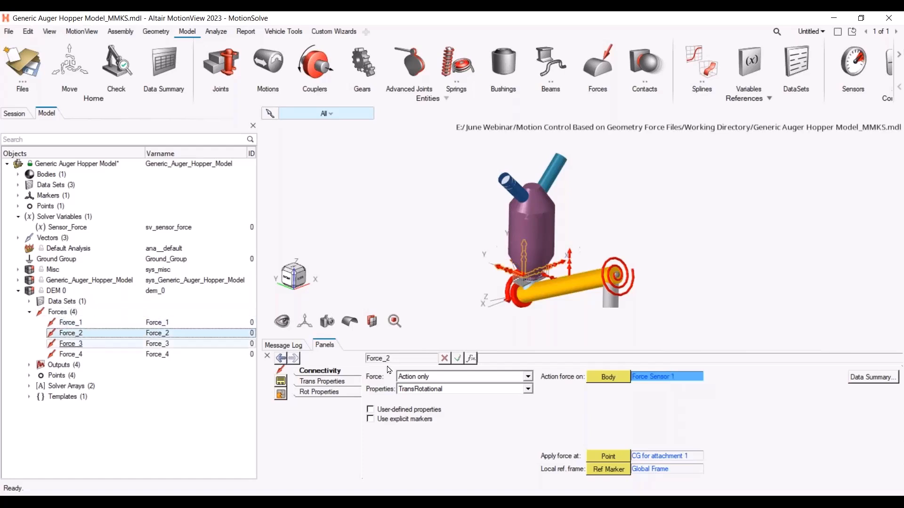
click(71, 324)
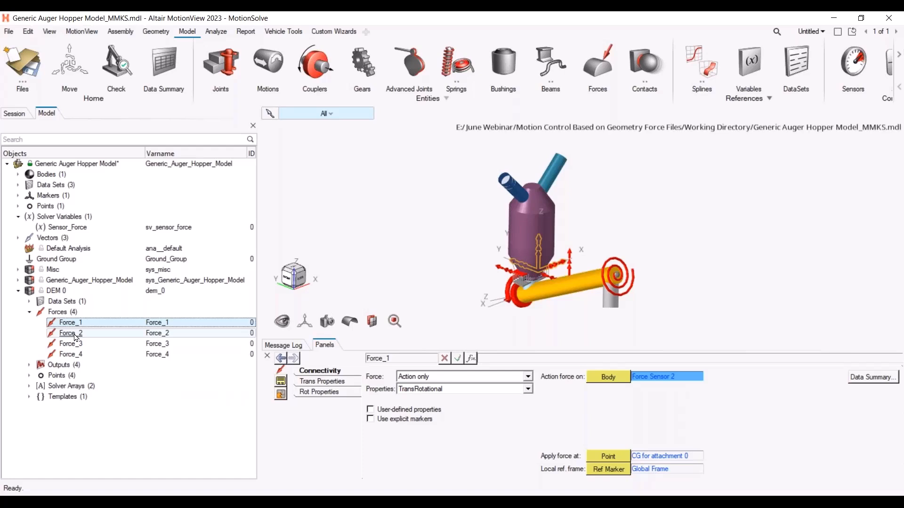
click(75, 334)
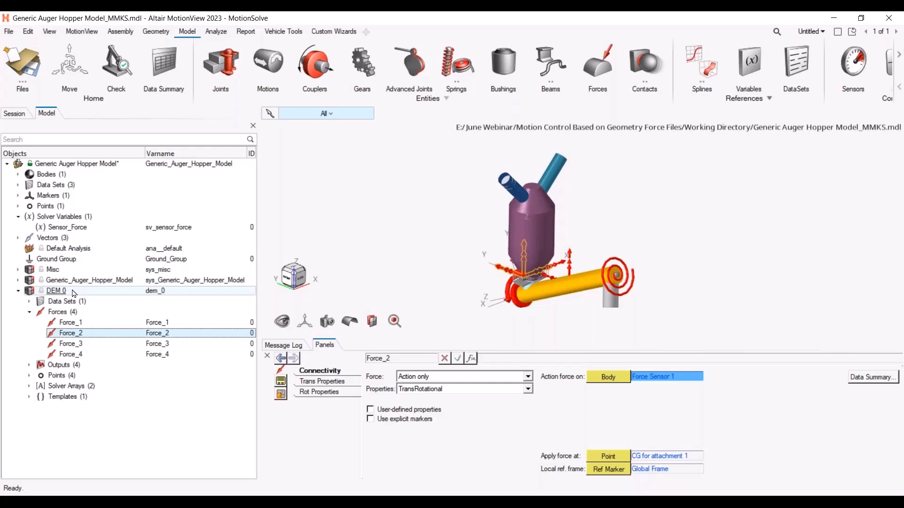
click(71, 344)
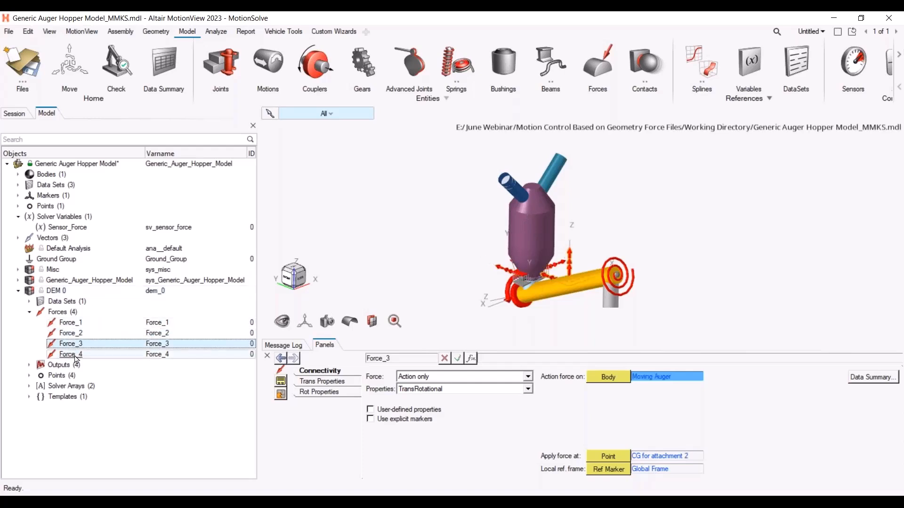
click(77, 356)
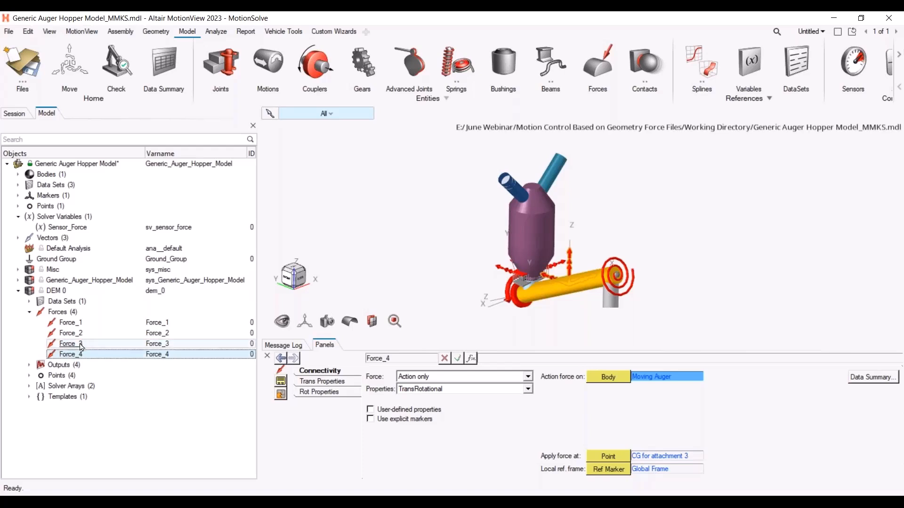
click(73, 323)
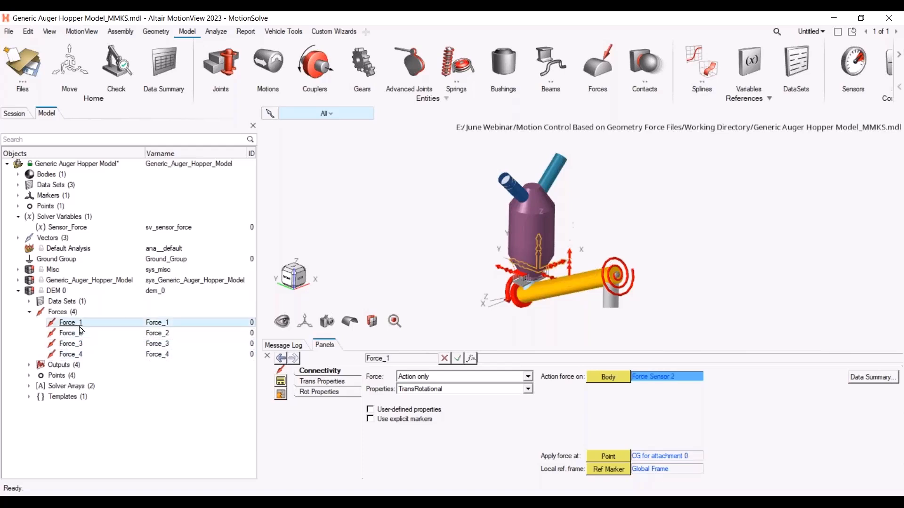
Expand the DEM 0 outputs and review the ARYVAL expressions of Output_1 through Output_4
click(29, 365)
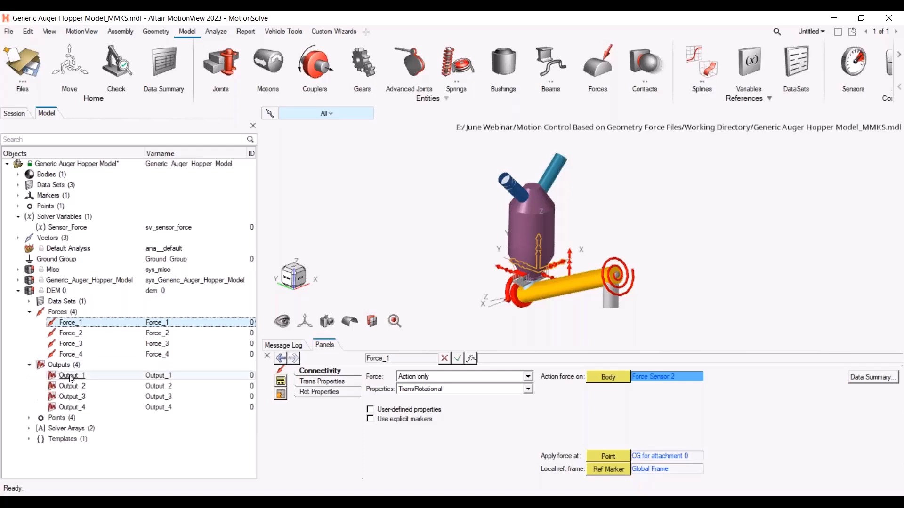
click(69, 377)
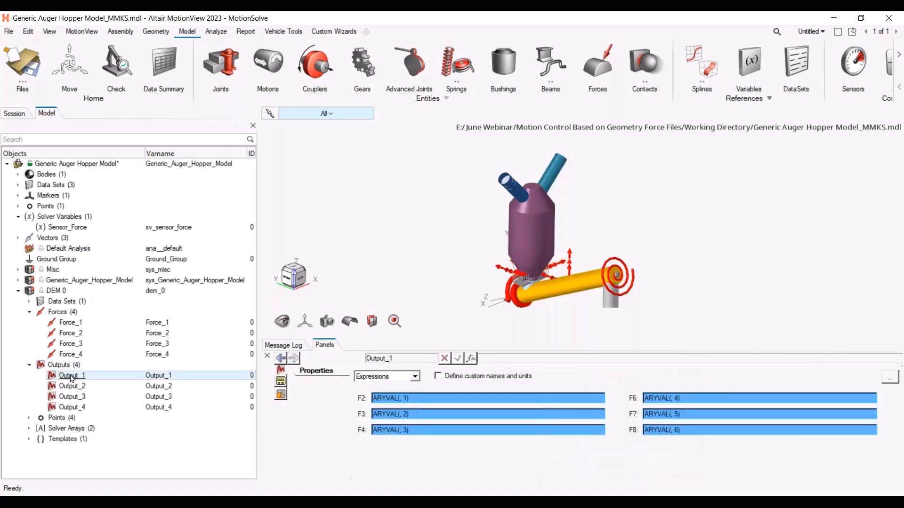
key(Down)
key(Down)
key(Down)
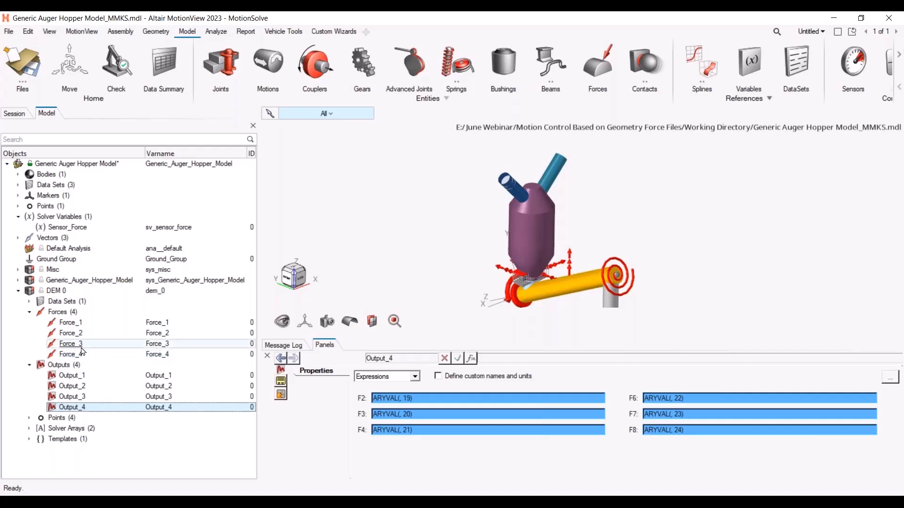
click(80, 376)
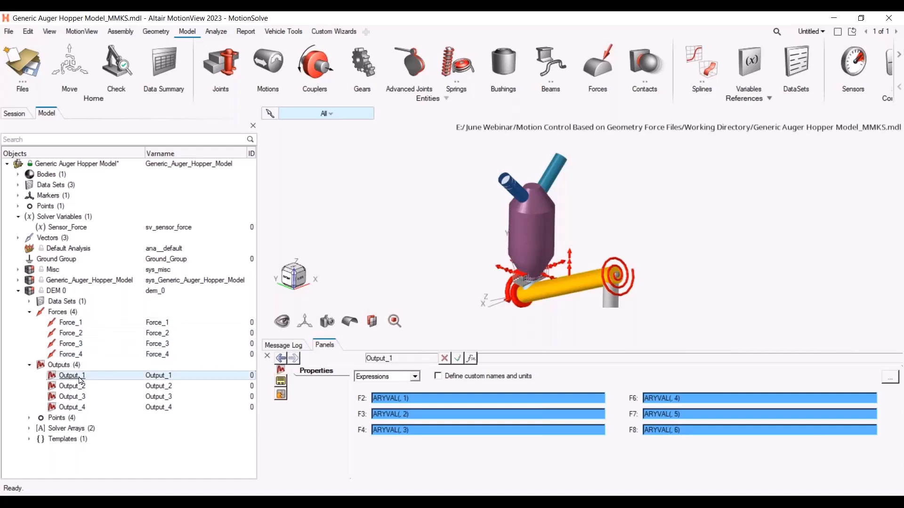
click(433, 399)
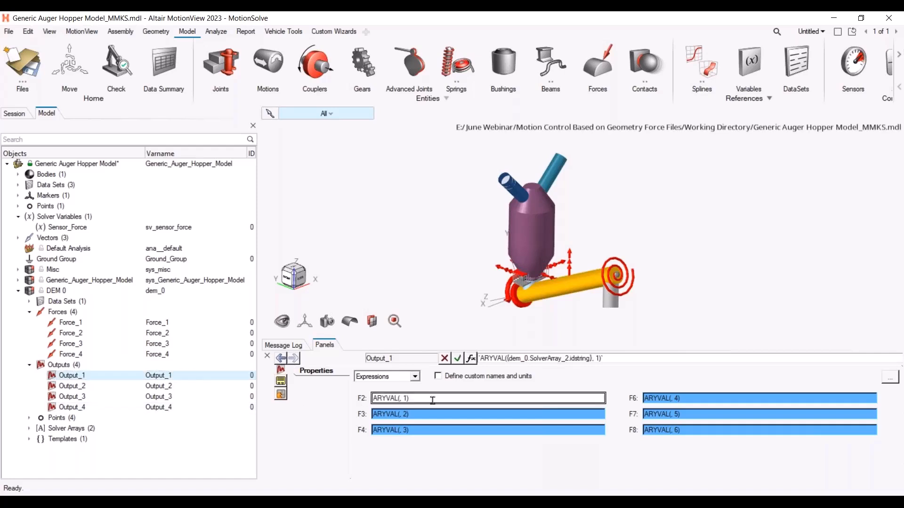
Examine the translational force expressions of Force_1 and Force_2 and the DEM 0 solver arrays they reference
click(100, 324)
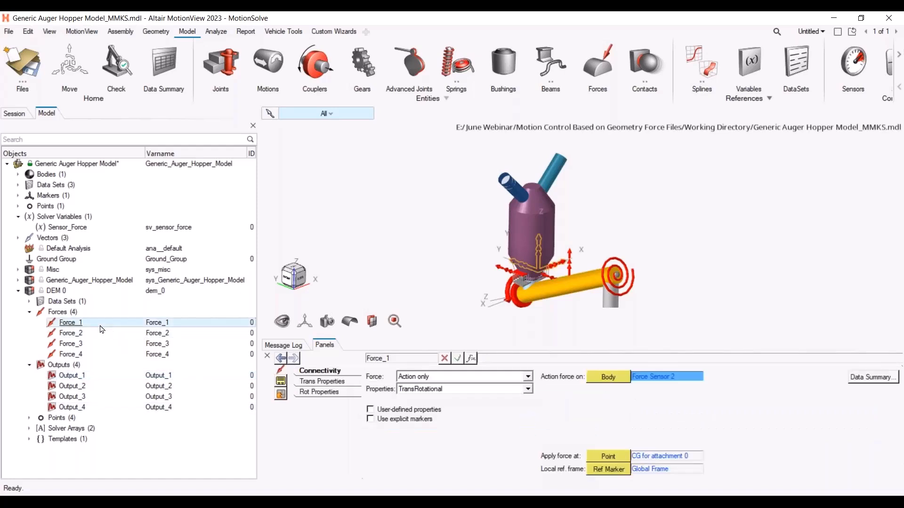
click(349, 383)
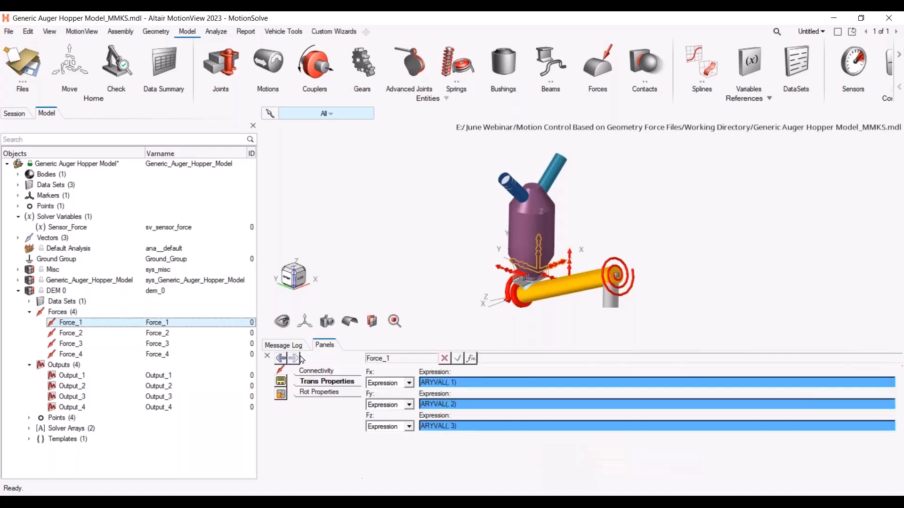
click(343, 372)
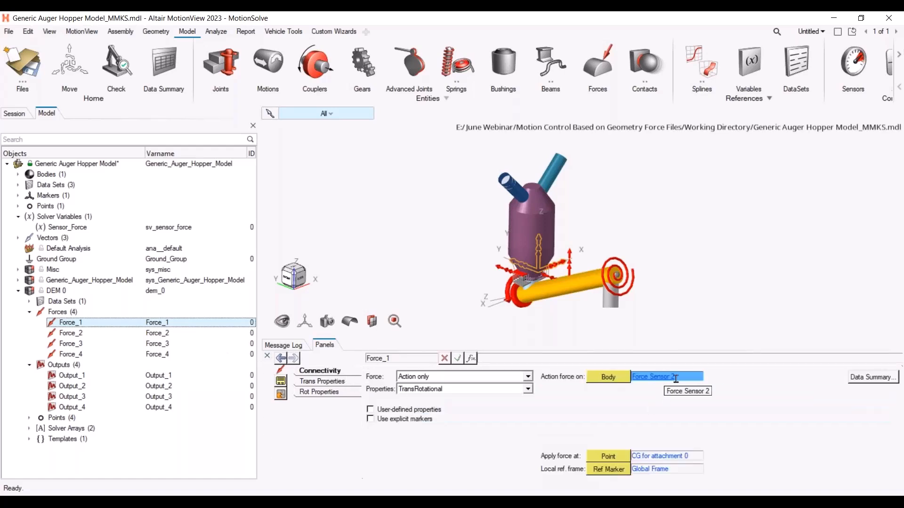
click(337, 381)
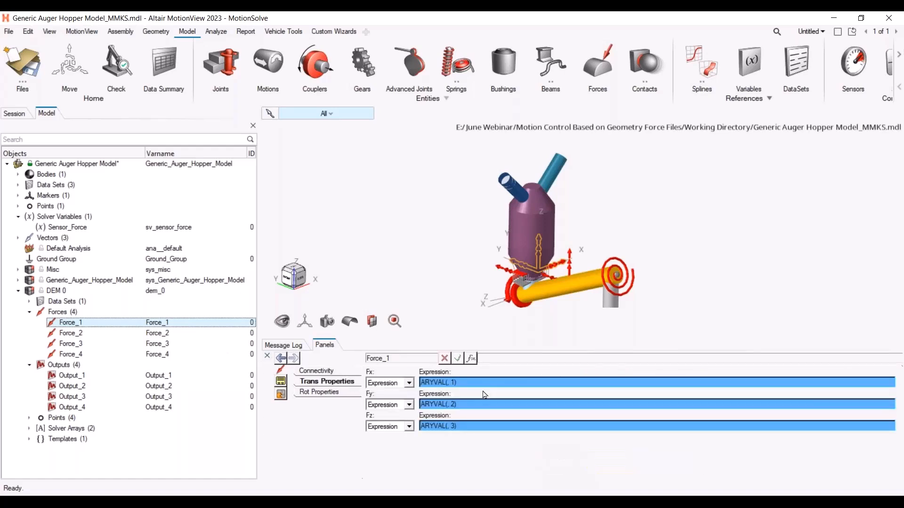
click(463, 382)
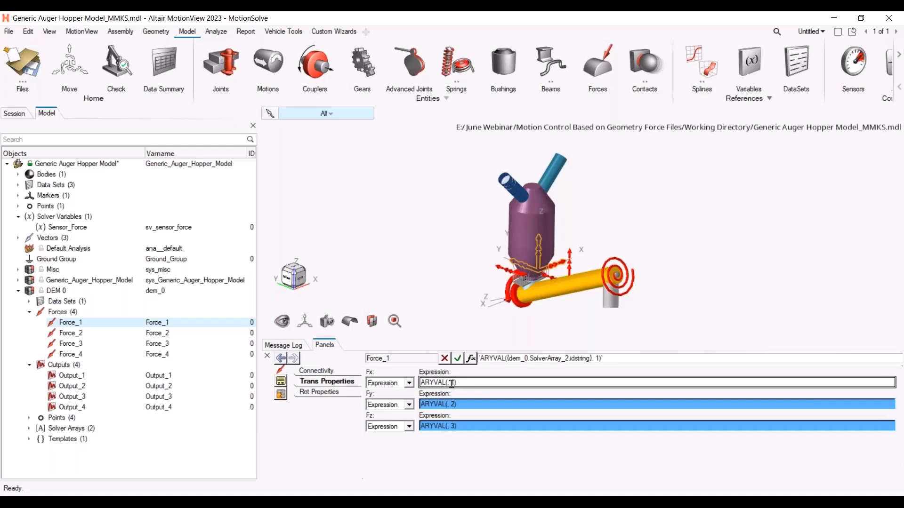
click(116, 333)
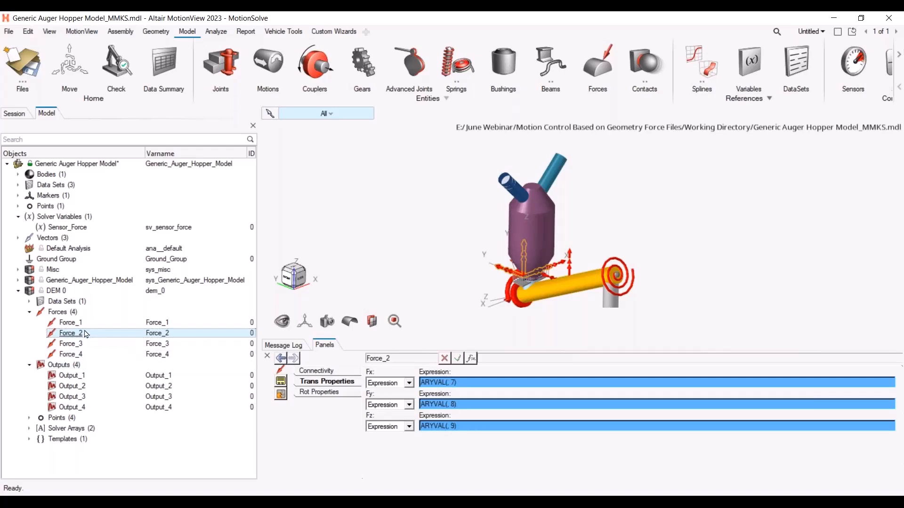
click(84, 324)
click(498, 382)
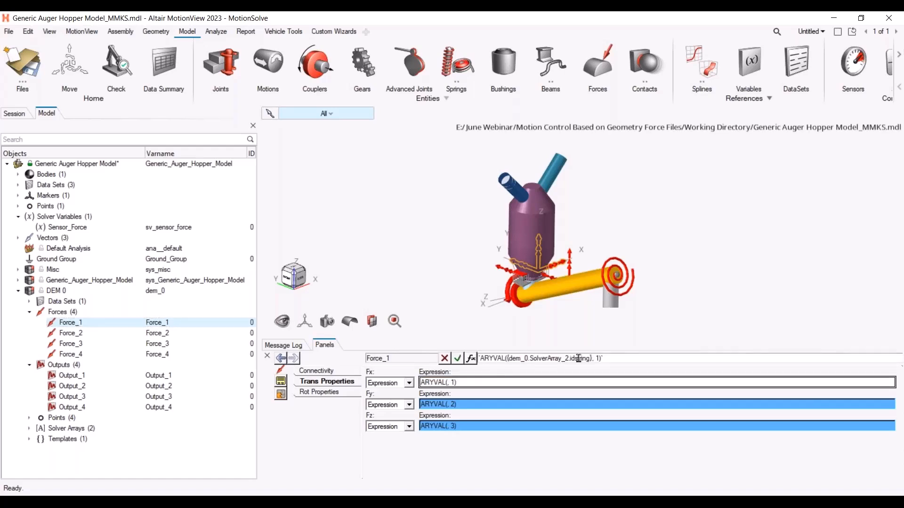
drag(606, 359, 466, 357)
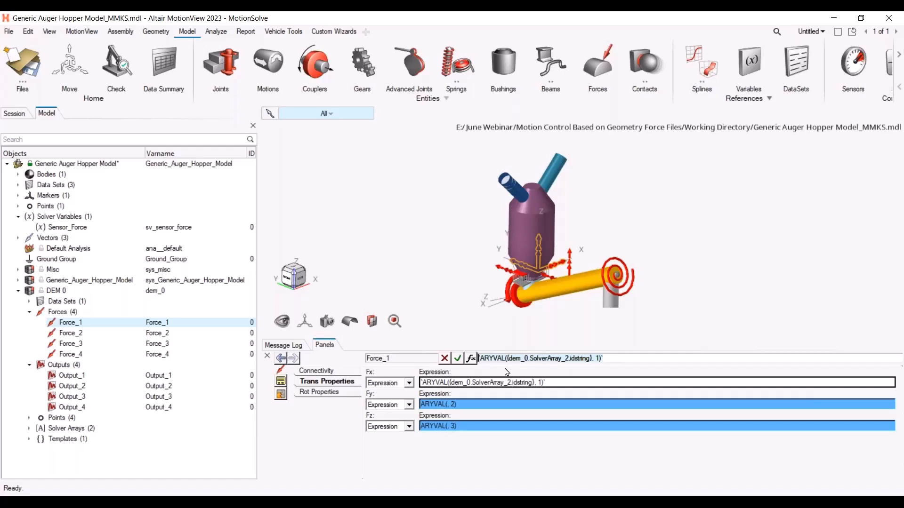
drag(508, 358, 590, 359)
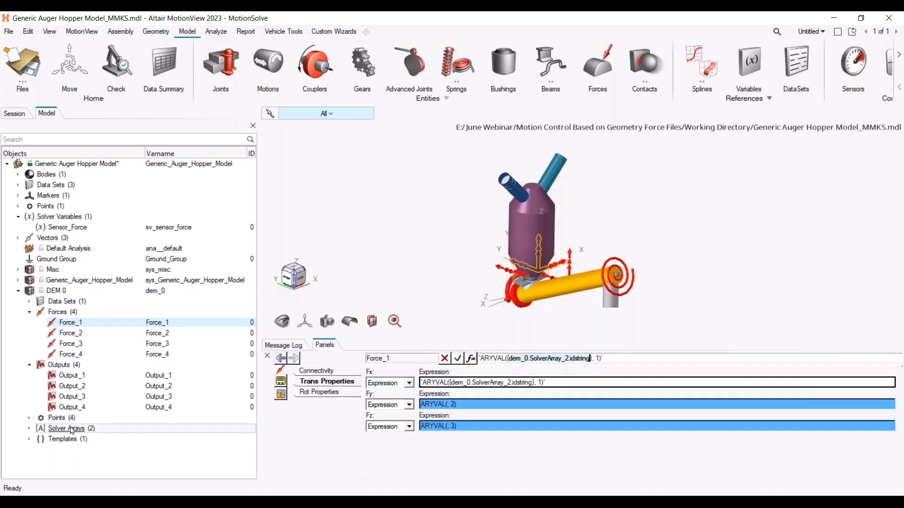
click(30, 428)
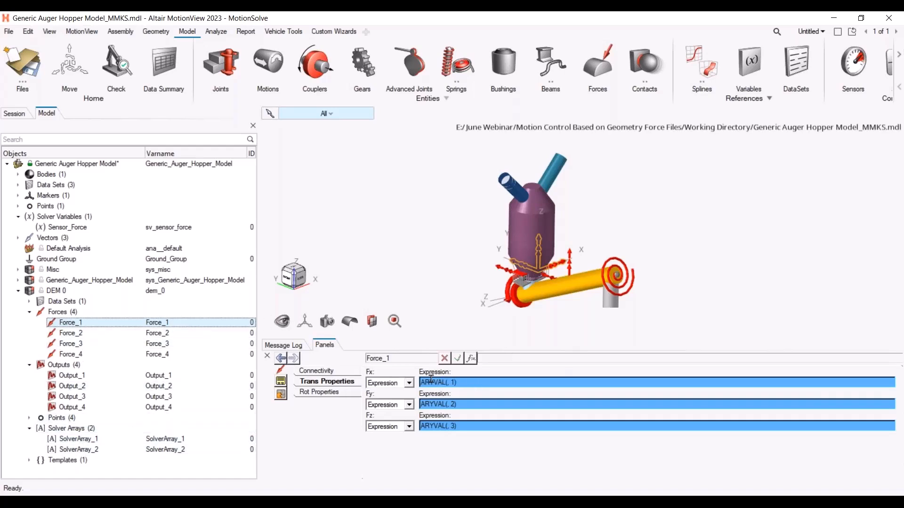
click(481, 381)
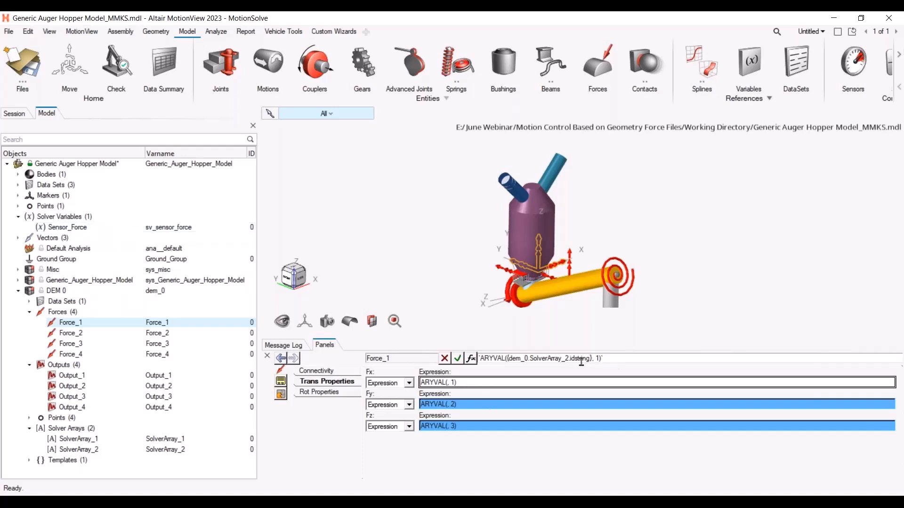
click(70, 333)
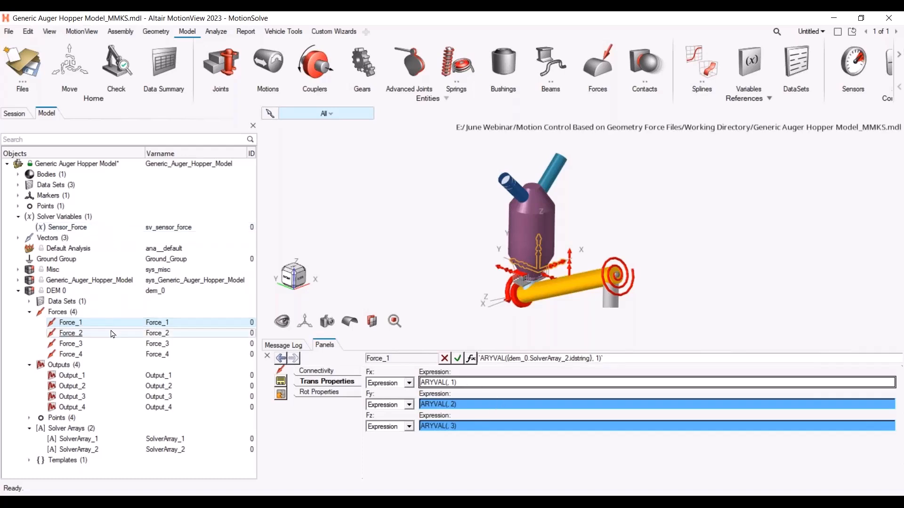
Open the Sensor_Force variable and set the first SQRT term's first two ARYVAL indices to 1 and 2
click(67, 227)
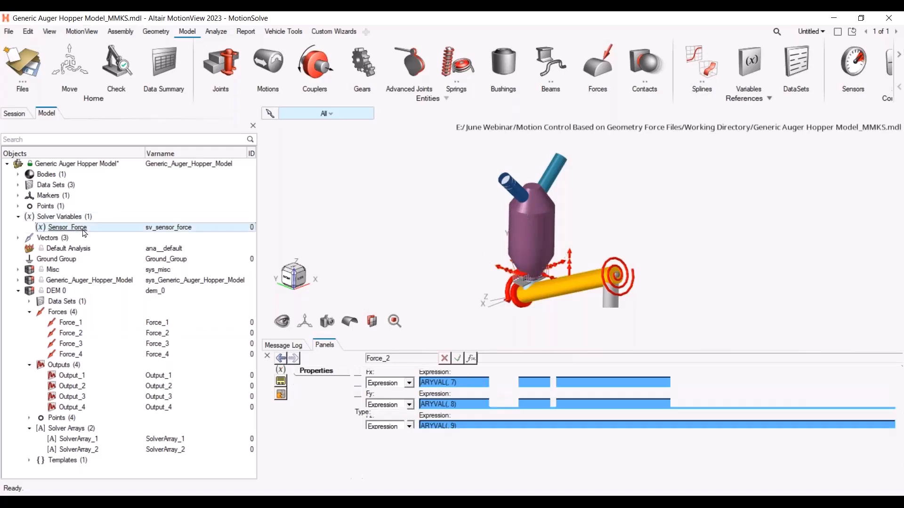
click(774, 423)
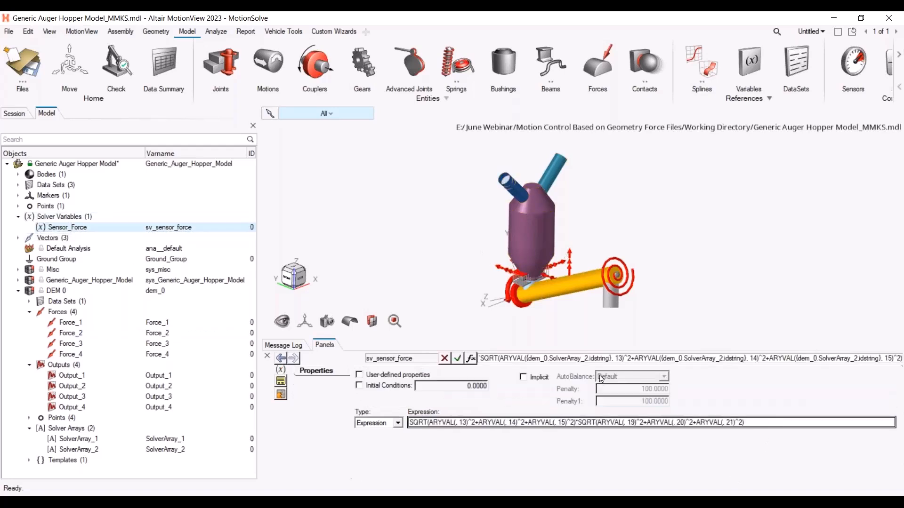
click(621, 357)
key(BackSpace)
click(755, 358)
key(BackSpace)
key(BackSpace)
text(2)
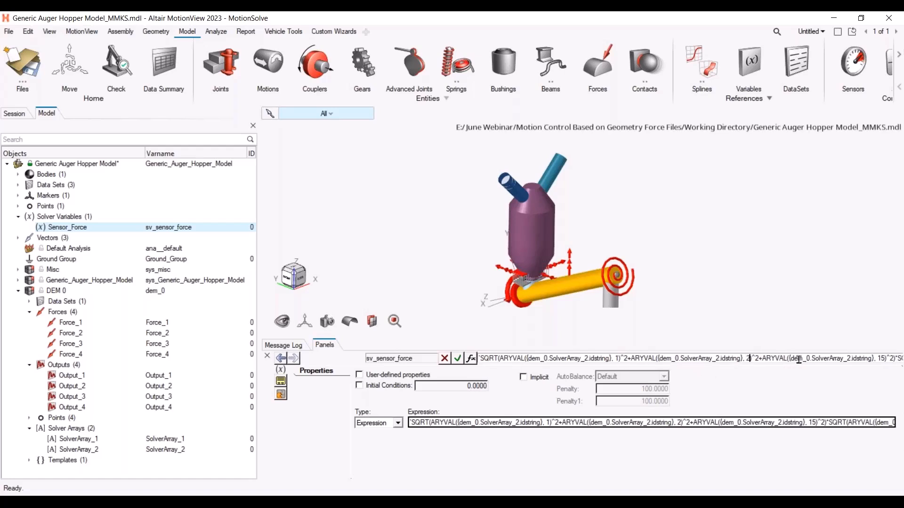
Open the Expression Builder and set the first SQRT term's third ARYVAL index to 3
click(470, 358)
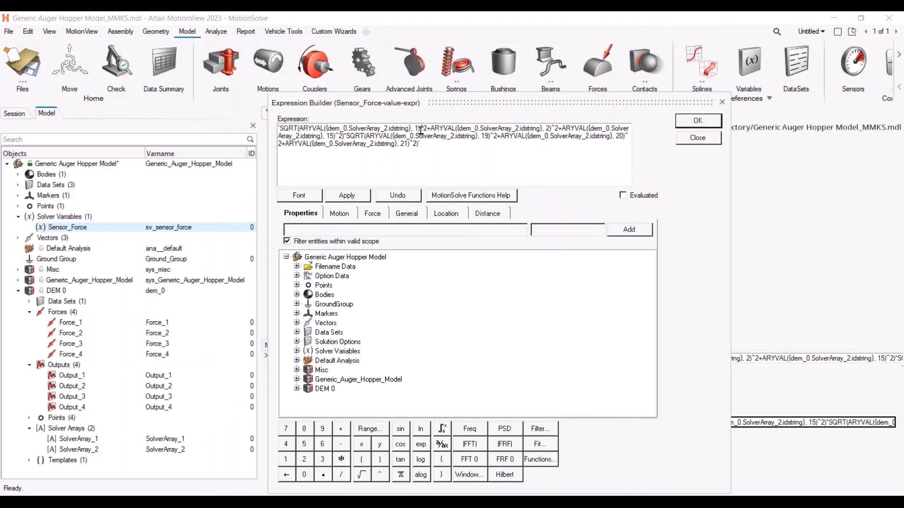
click(333, 135)
key(BackSpace)
key(BackSpace)
text(3)
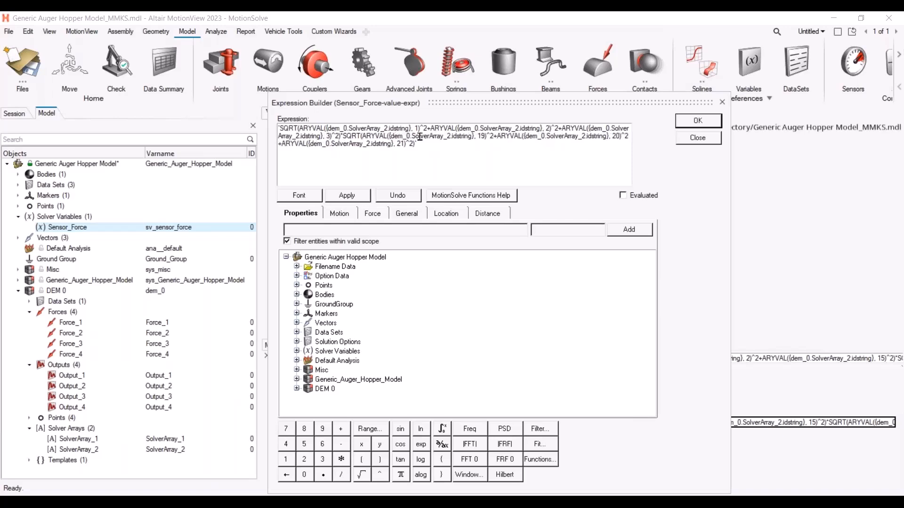
Set the second SQRT term's ARYVAL indices to 7, 8 and 9, show the evaluated expression, and confirm
click(483, 136)
key(BackSpace)
key(BackSpace)
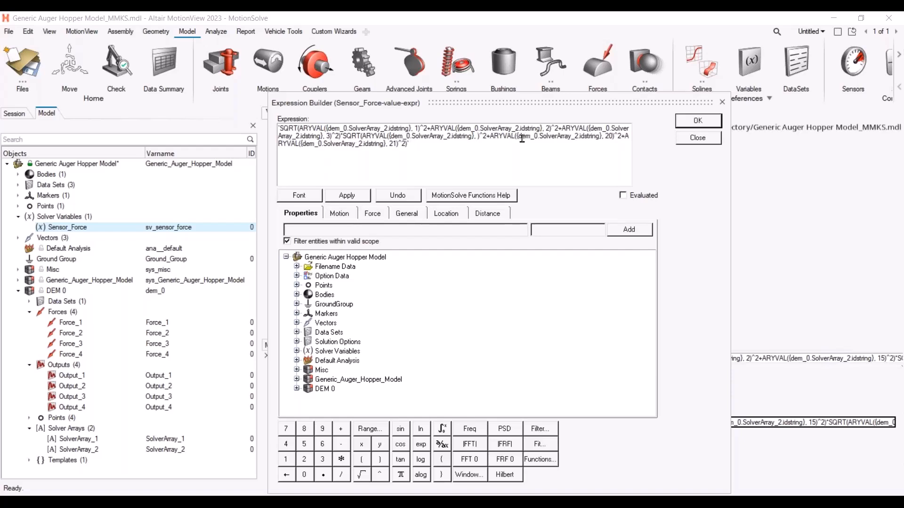
text(7)
click(616, 136)
key(BackSpace)
key(BackSpace)
text(8)
click(397, 143)
key(BackSpace)
key(BackSpace)
text(9)
click(624, 197)
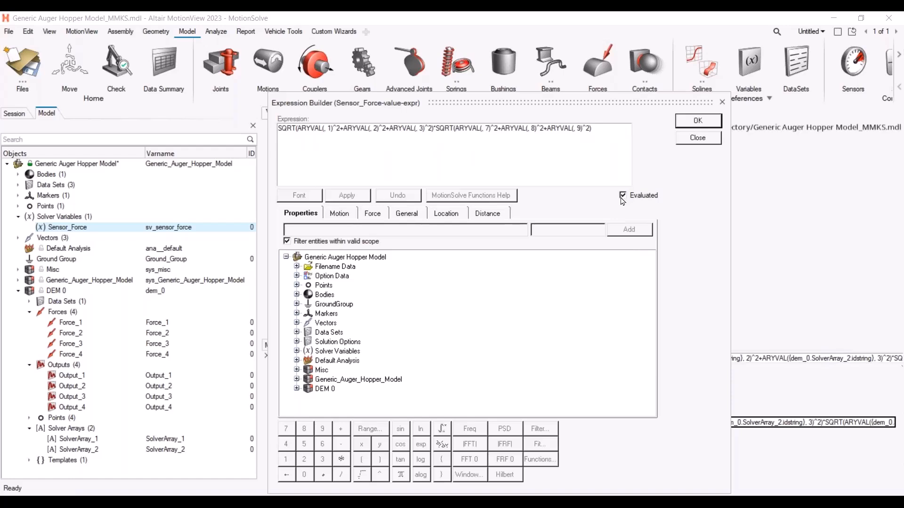
click(698, 122)
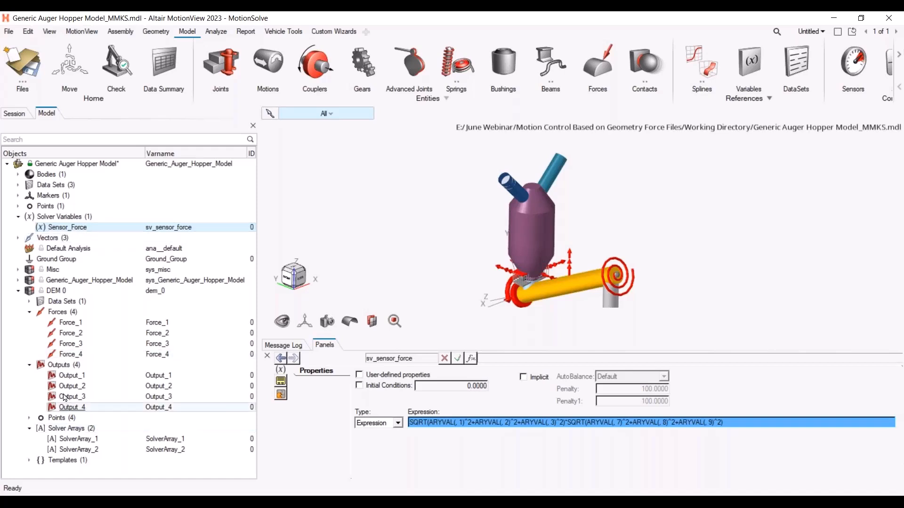
Review the Motor 2 motor constraint expression and the main model's options
click(18, 280)
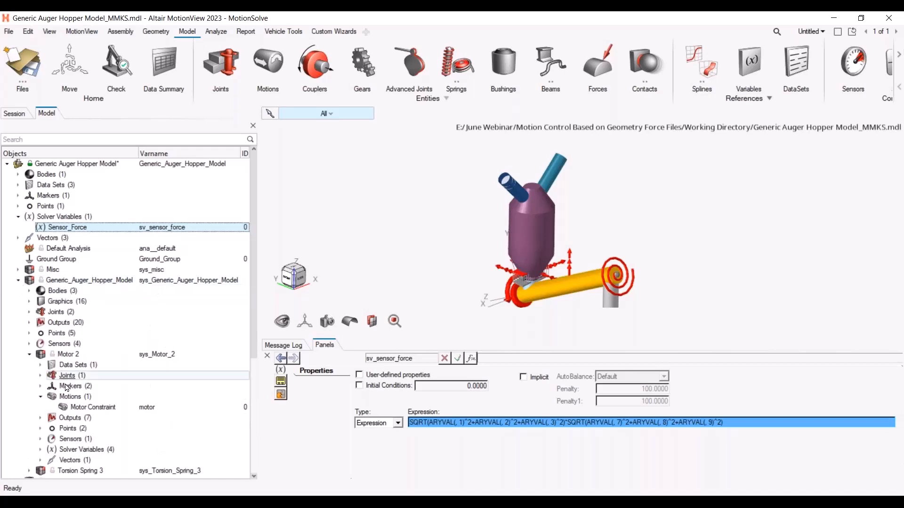
click(103, 407)
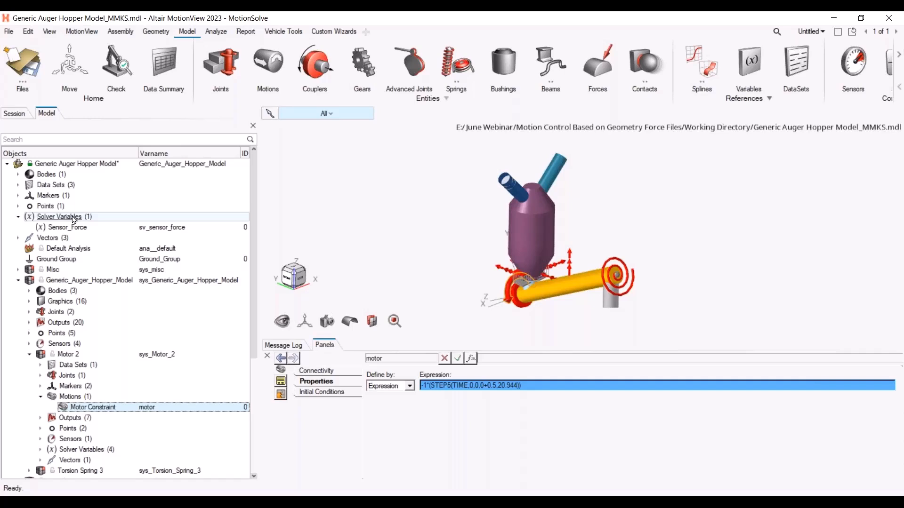
click(98, 165)
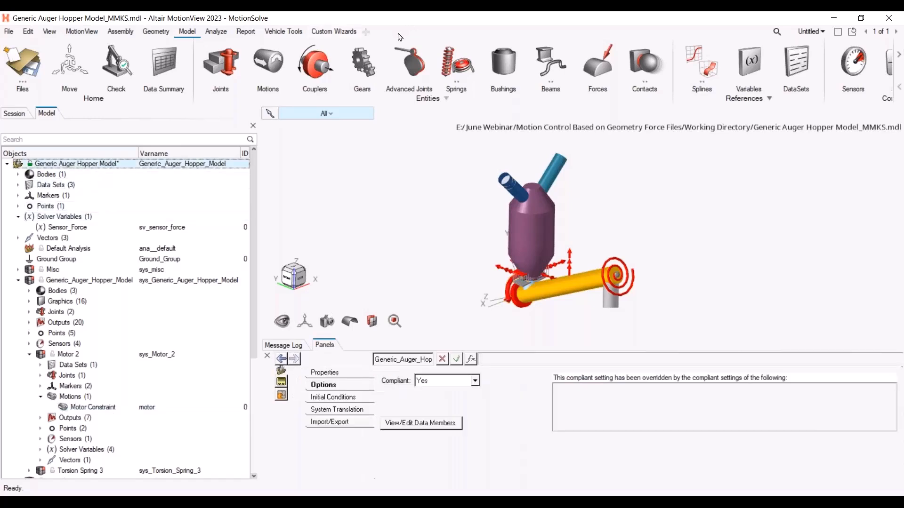
click(132, 35)
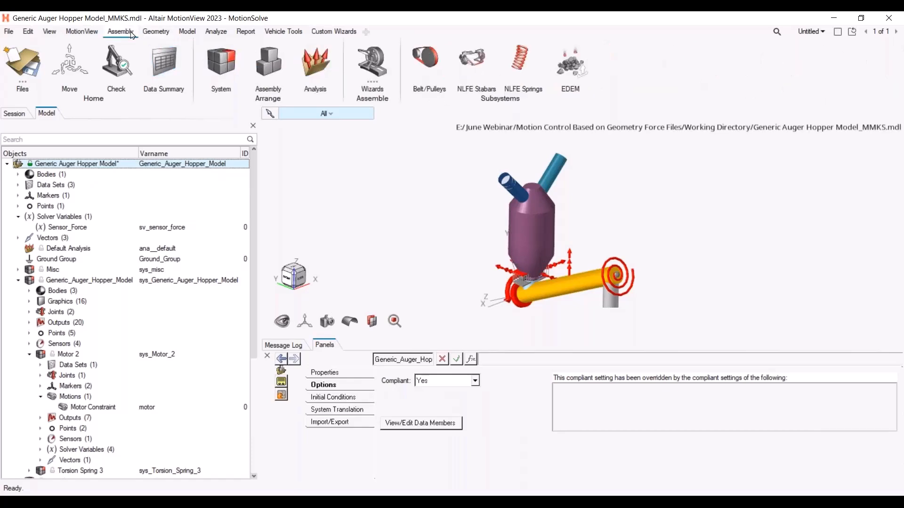
click(196, 34)
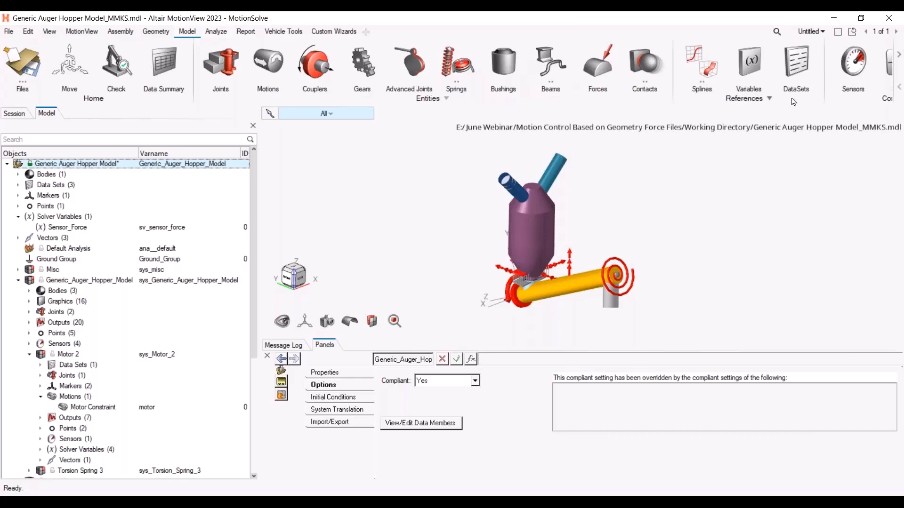
Create a new expression-type output in the main model
click(221, 33)
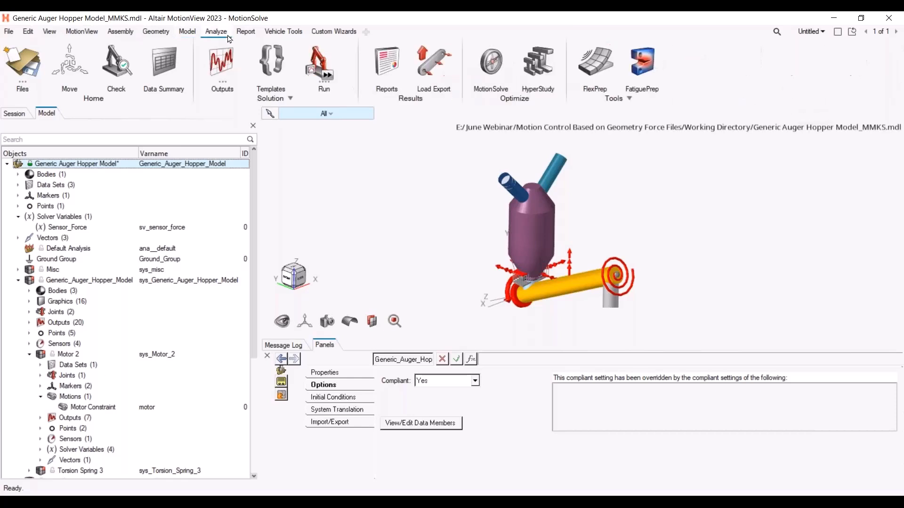
click(226, 65)
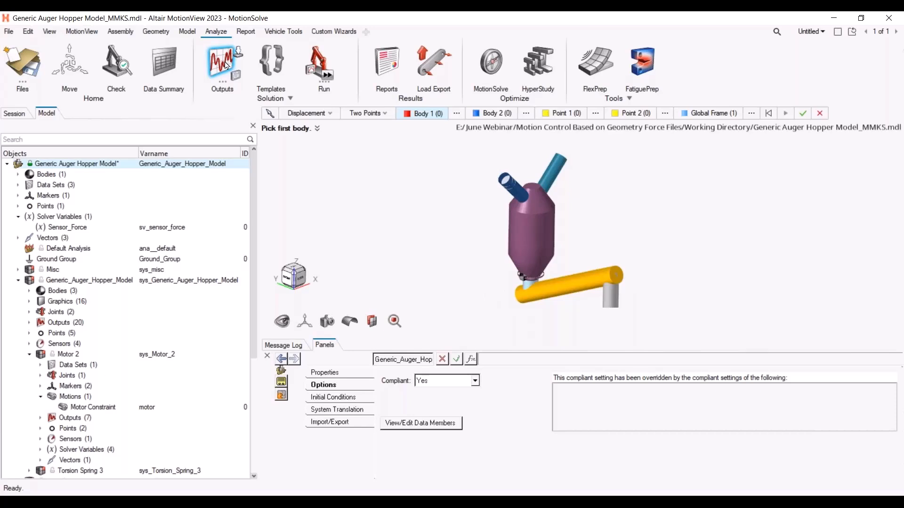
click(331, 115)
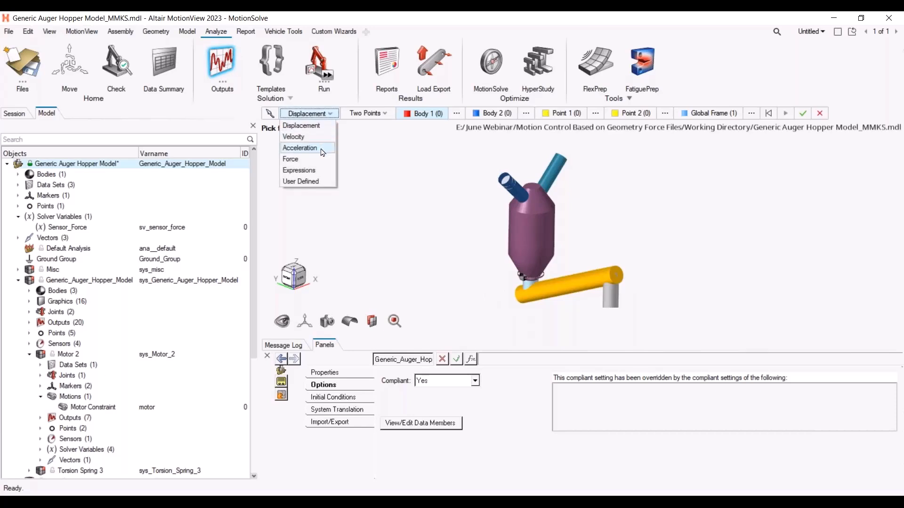
click(320, 170)
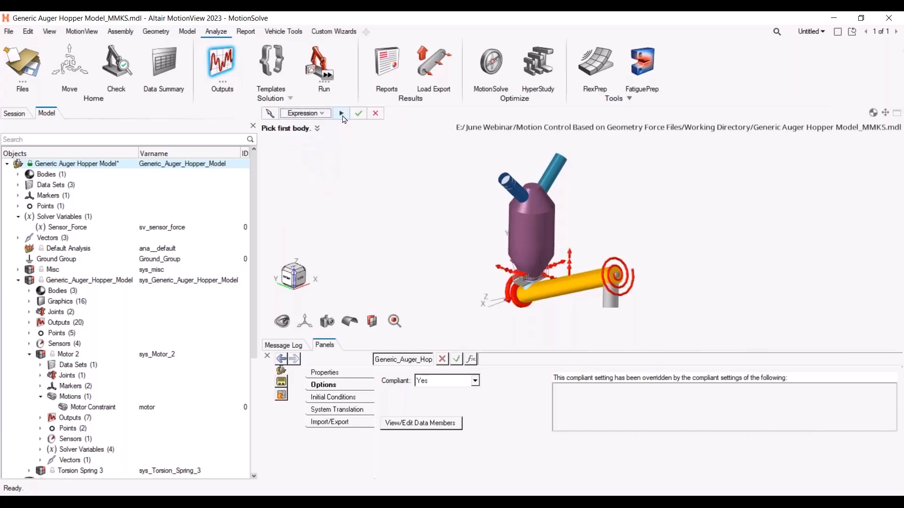
click(342, 115)
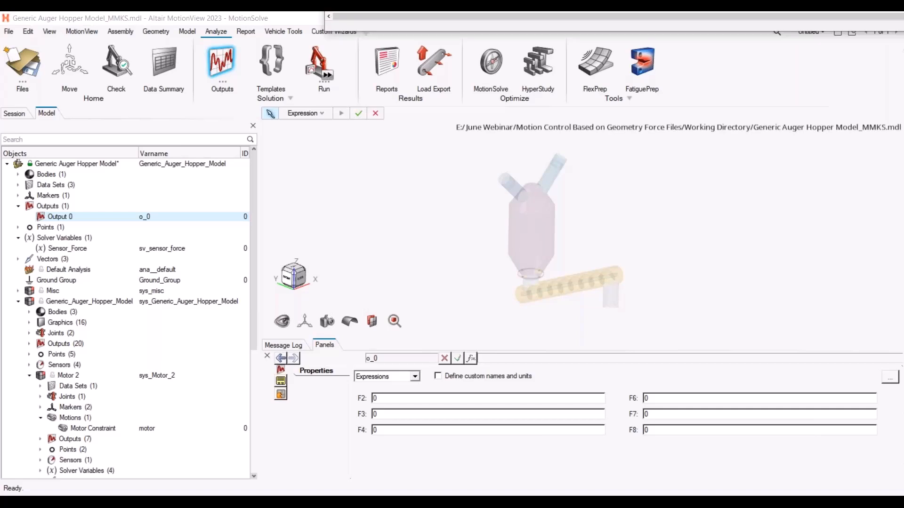
Open the Expression Builder for the output's F2 expression and clear its contents
click(394, 398)
click(471, 358)
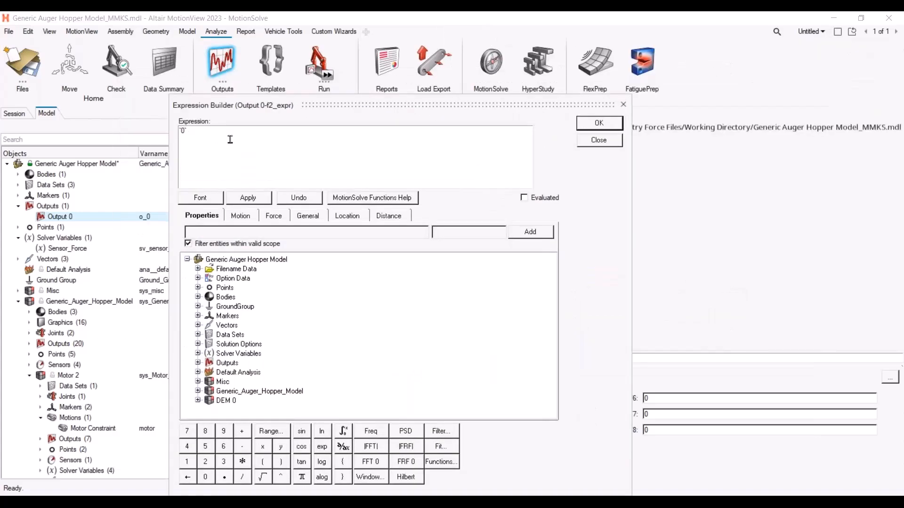
key(ctrl+a)
text(`{Sensor_Force.VARVAL}`)
click(181, 132)
key(BackSpace)
click(302, 138)
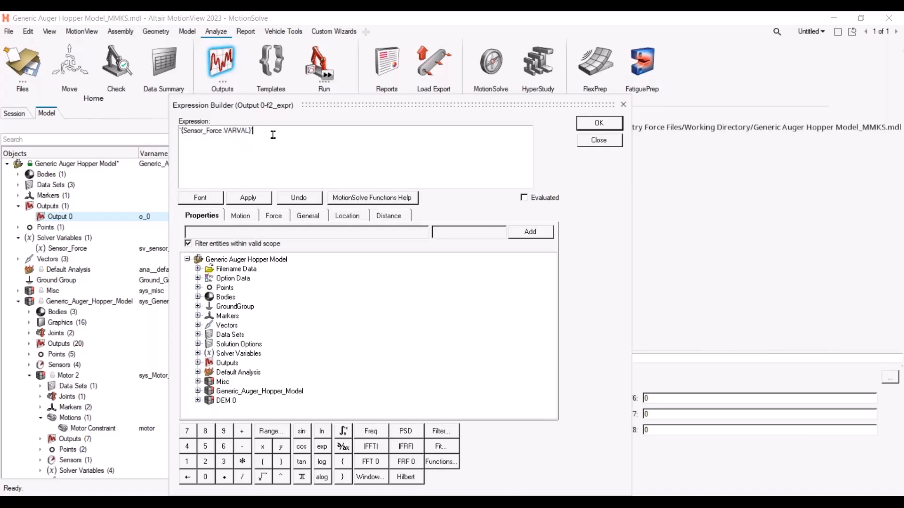
drag(254, 132, 181, 132)
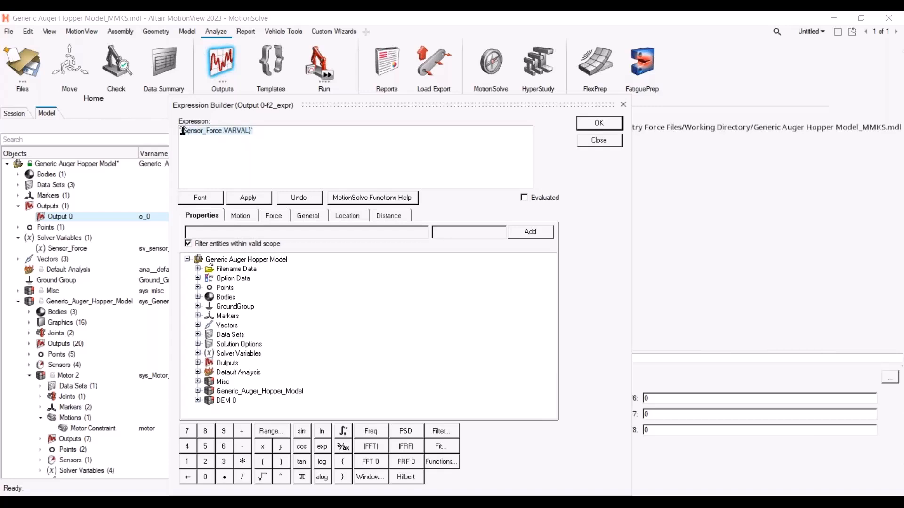
key(Delete)
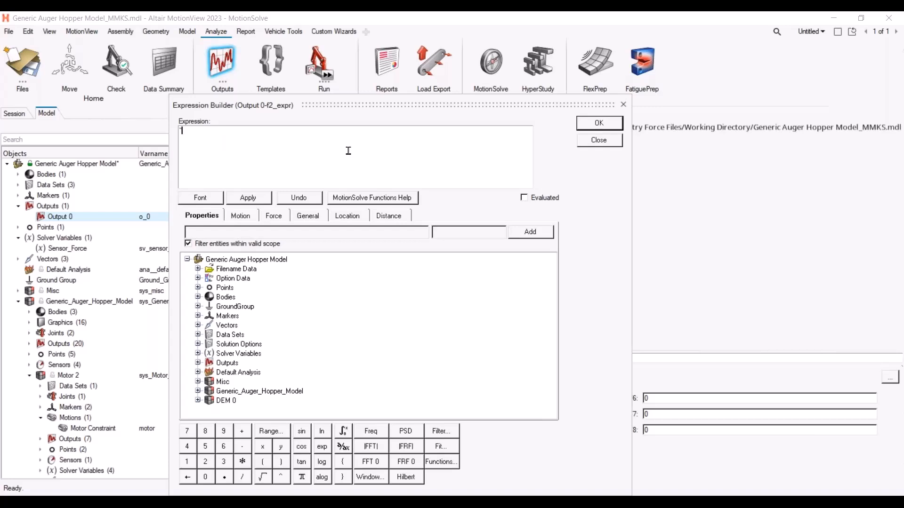
Add the Sensor_Force solver variable's VARVAL property to the F2 expression
click(609, 144)
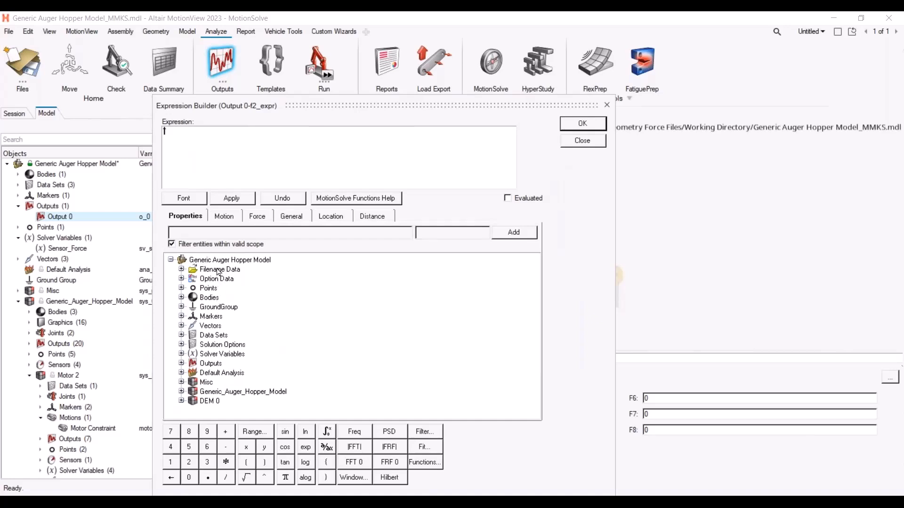
click(183, 355)
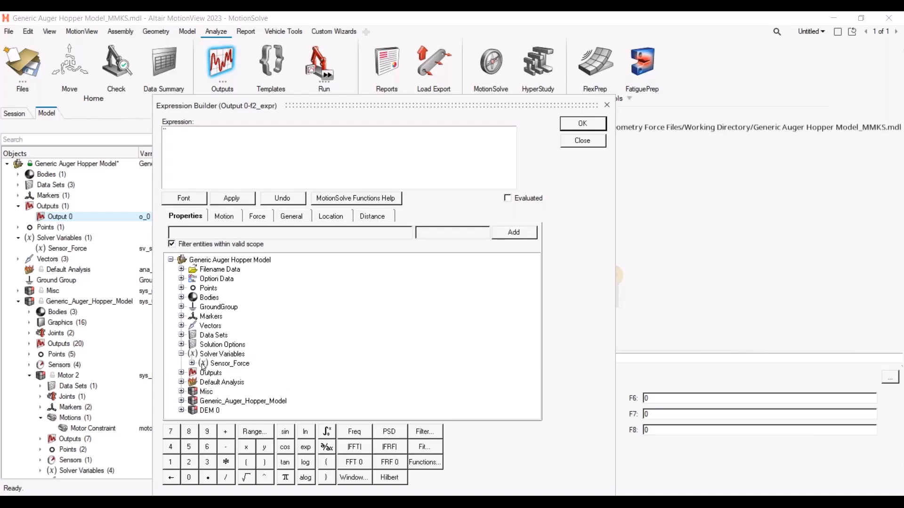
click(192, 363)
scroll(235, 352, down, 1)
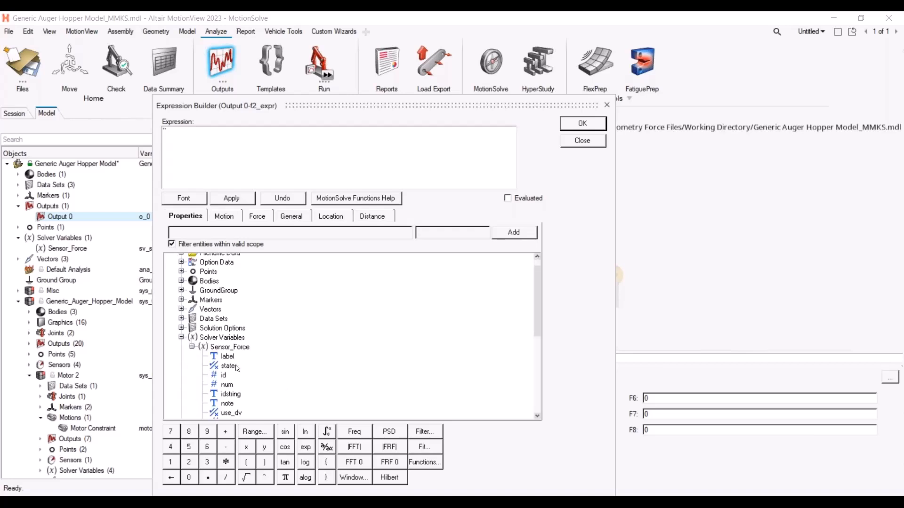
scroll(252, 351, down, 1)
scroll(247, 362, down, 2)
scroll(239, 391, down, 1)
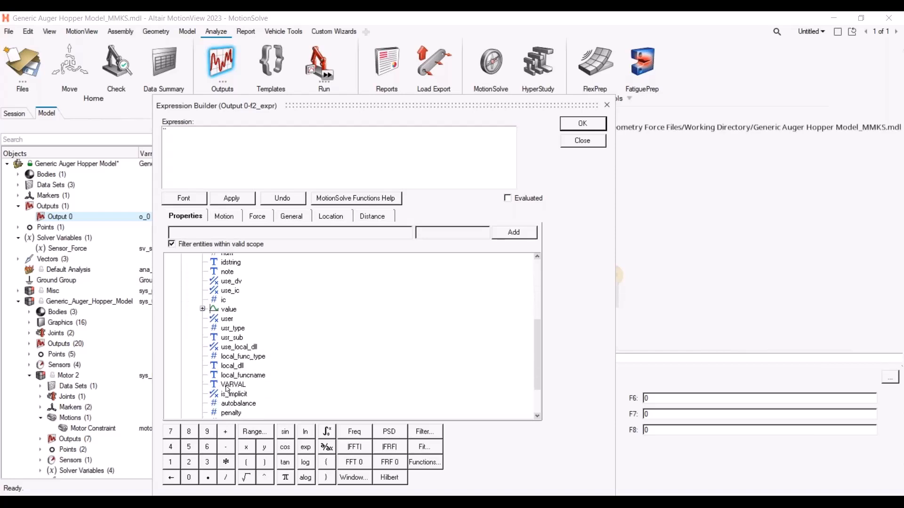
click(236, 386)
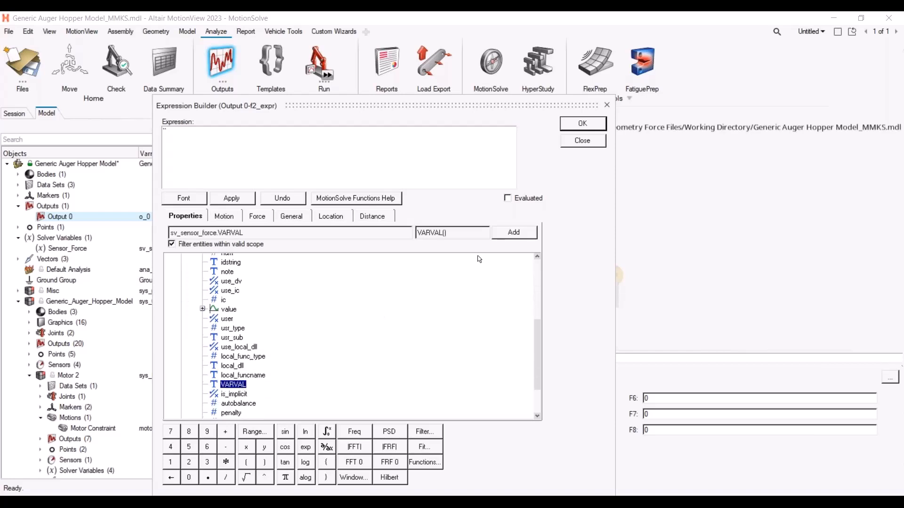
click(519, 233)
Enclose the F2 expression as `{sv_sensor_force.VARVAL}`, toggle the evaluated view, and confirm
drag(539, 353, 541, 303)
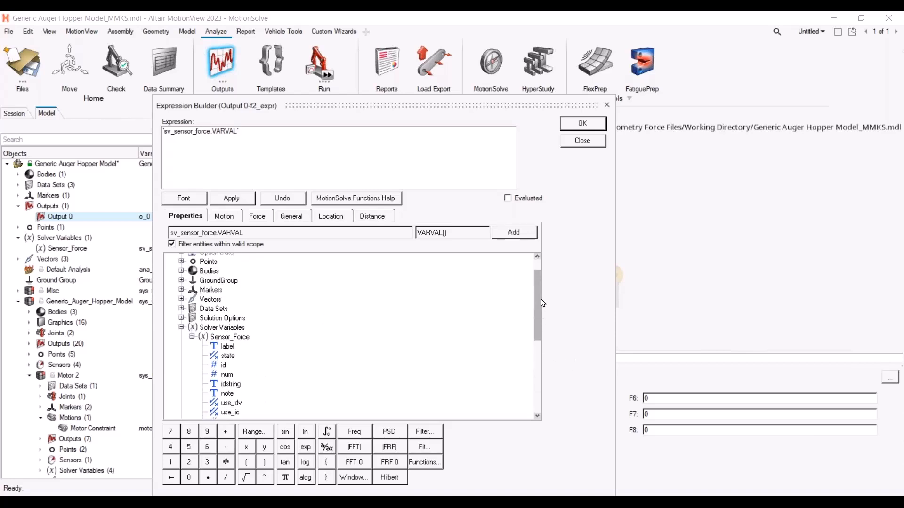
text(}`)
click(165, 131)
text(`{)
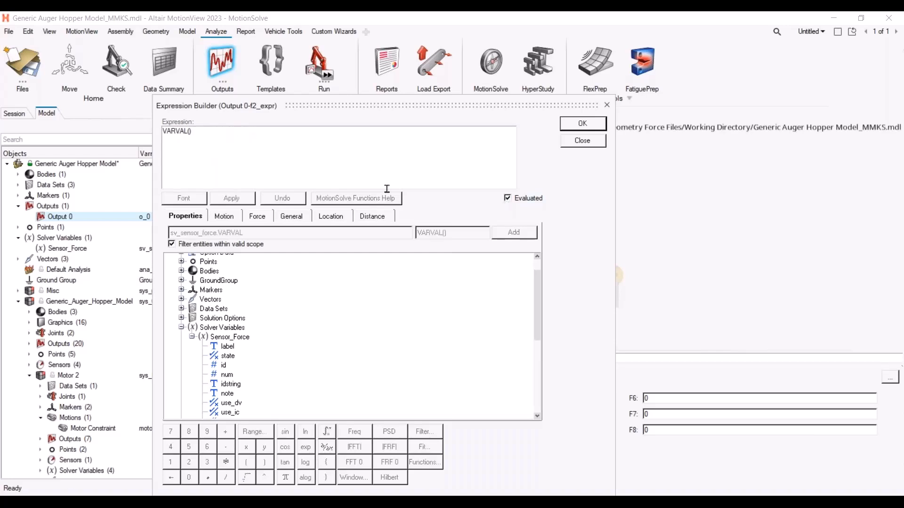
click(507, 198)
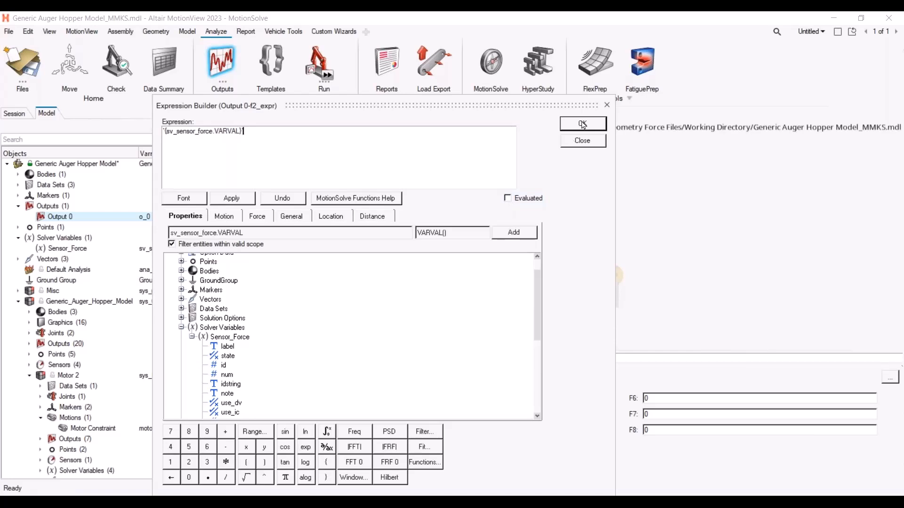
click(582, 124)
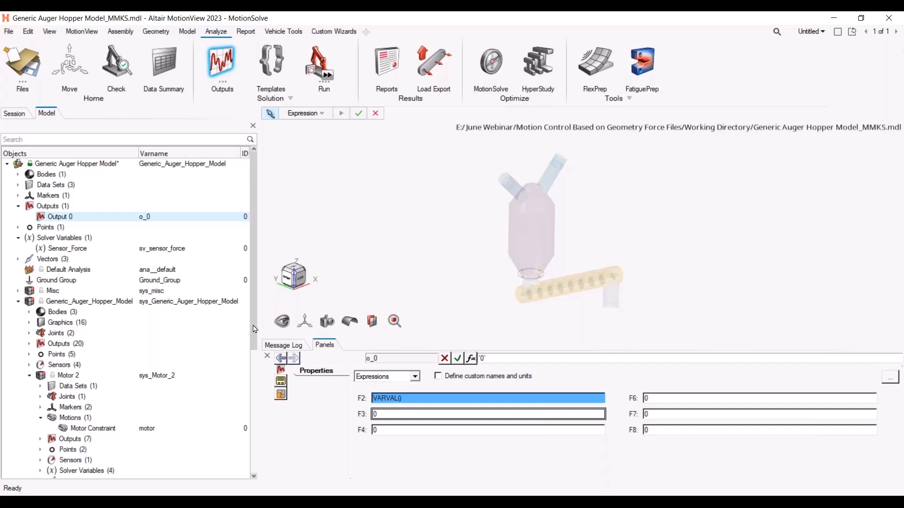
Open the Motor 2 motor constraint's expression and paste `-1*{Motor_1_Parameters.value.value}*STEP({MODEL.Sensor_Force.VARVAL},0,0,0.16,1)`, checking its evaluation
scroll(253, 334, down, 6)
scroll(138, 400, down, 1)
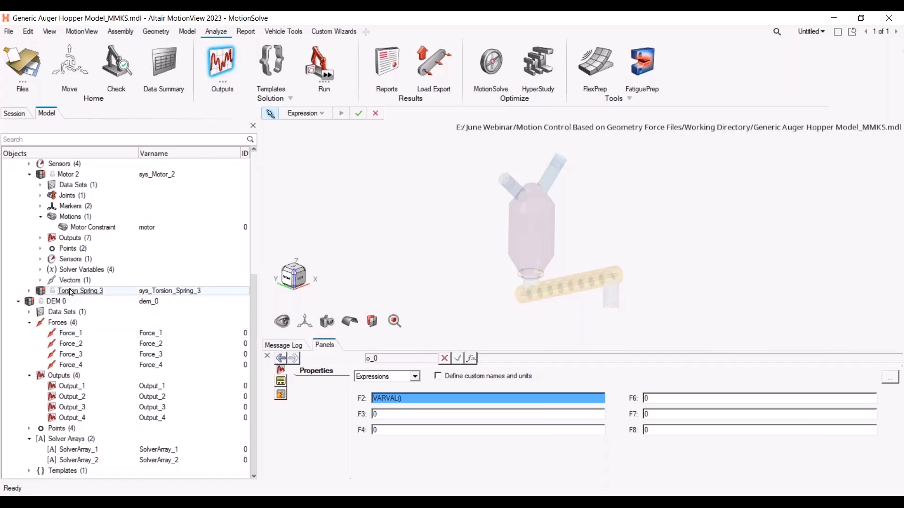
scroll(71, 291, up, 3)
click(80, 312)
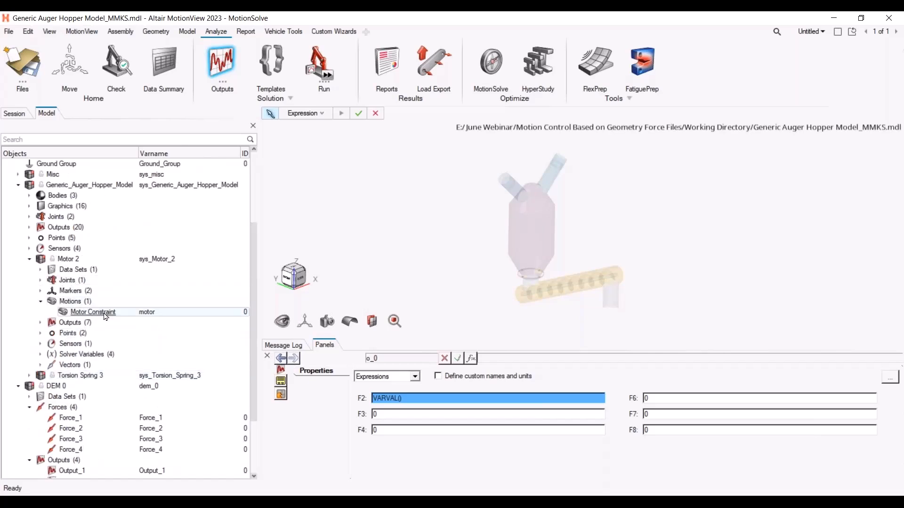
click(546, 386)
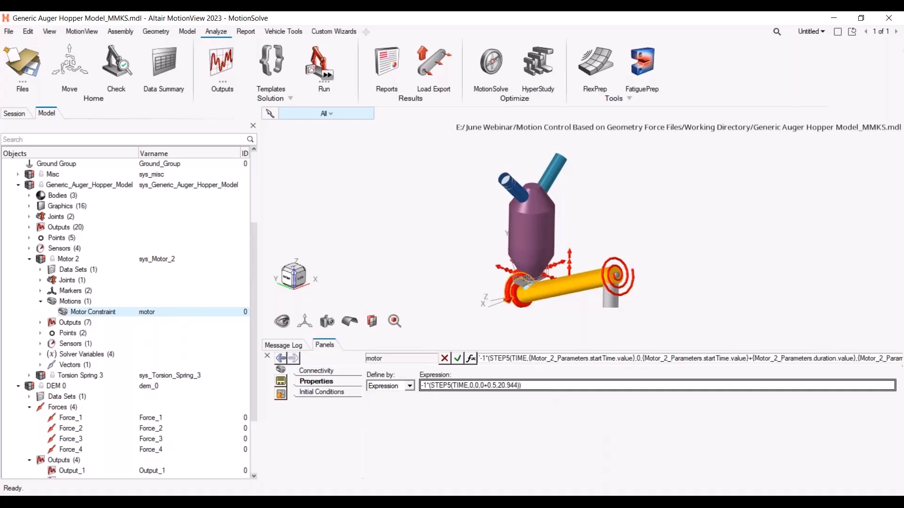
key(alt+Tab)
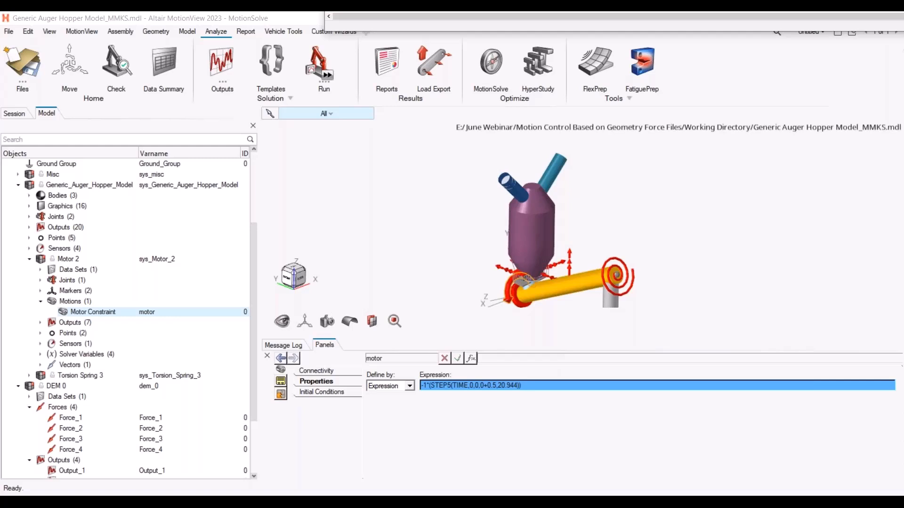
click(539, 388)
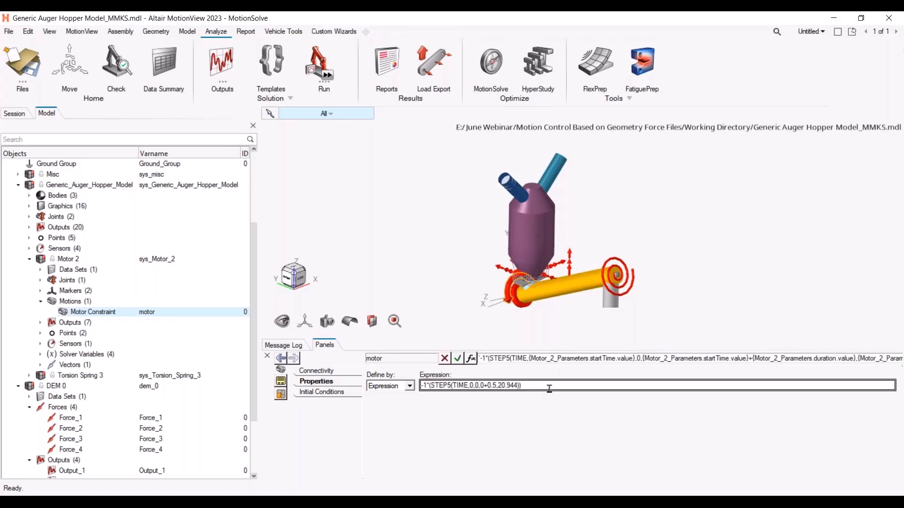
key(alt+Tab)
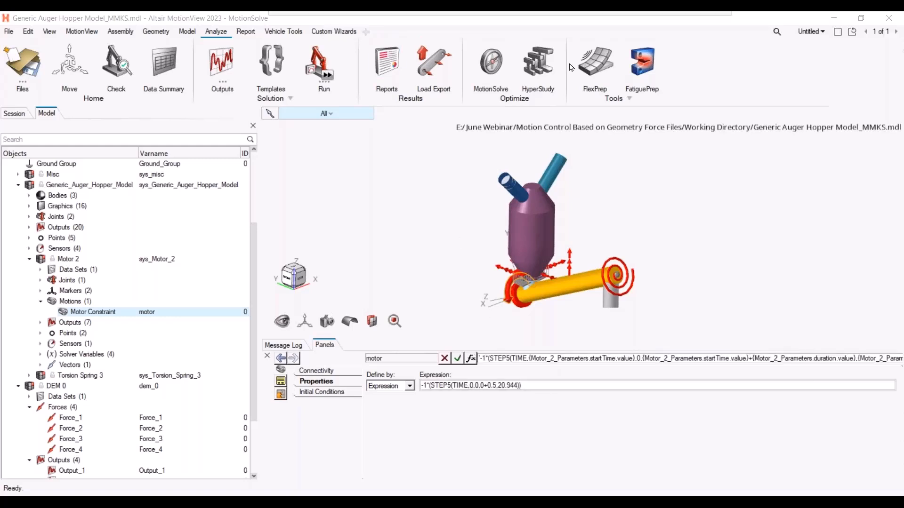
drag(469, 0, 367, 126)
drag(327, 160, 179, 150)
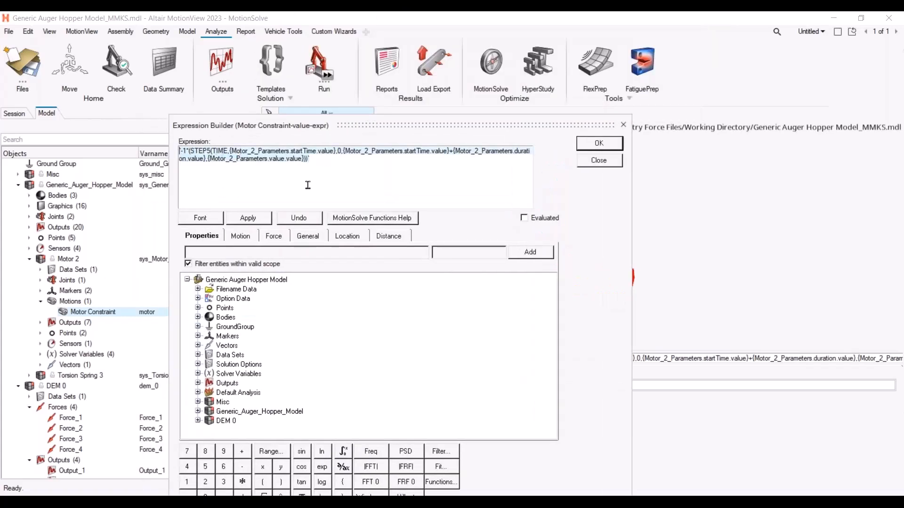
text(`-1*{Motor_1_Parameters.value.value}*STEP({MODEL.Sensor_Force.VARVAL},0,0,0.16,1)`)
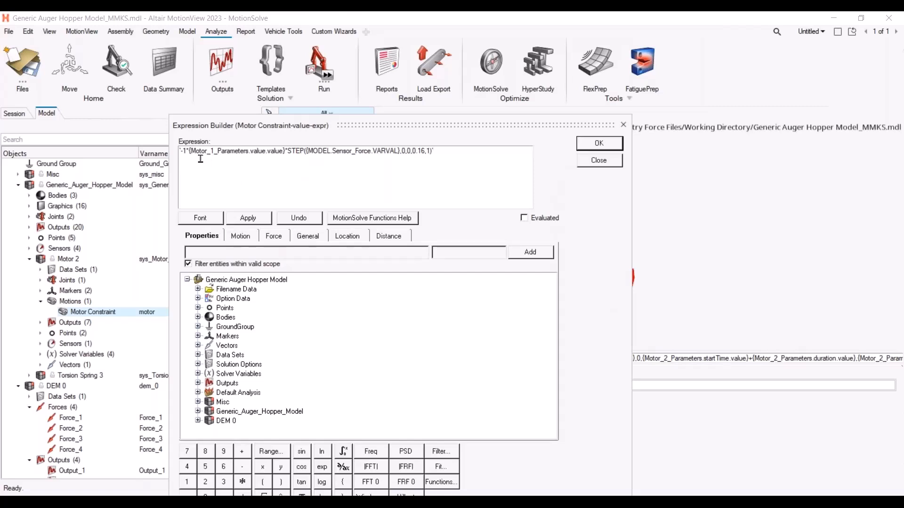
key(BackSpace)
click(525, 218)
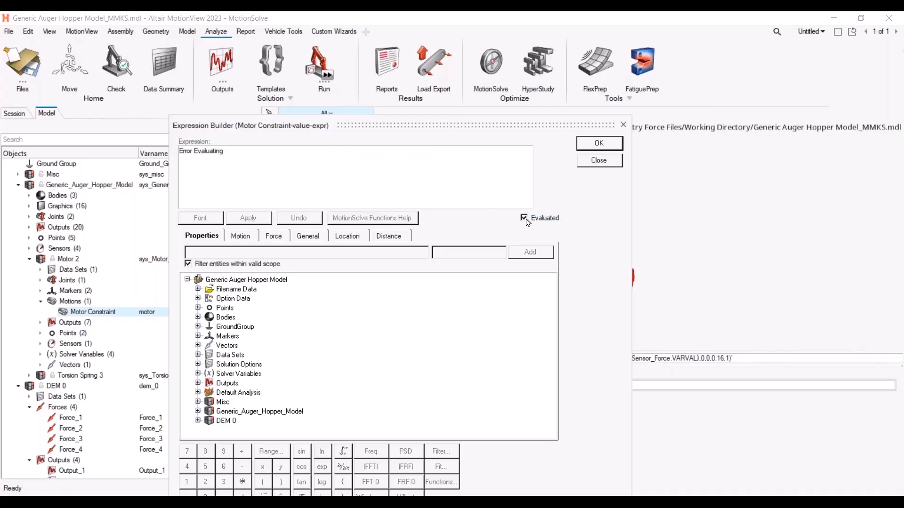
click(524, 218)
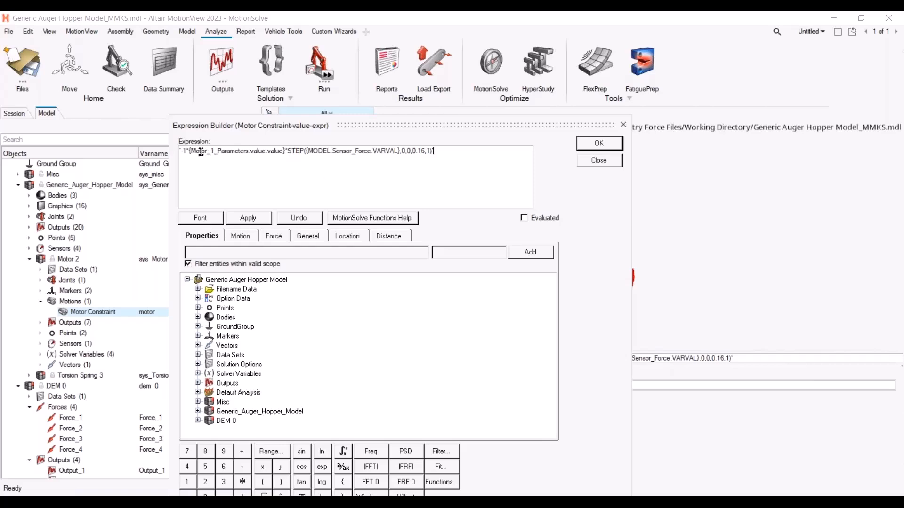
Replace the Motor_1 parameter reference in the motor expression with Motor 2's Speed value, giving {Motor_2_Parameters.value.value}
drag(282, 151, 190, 150)
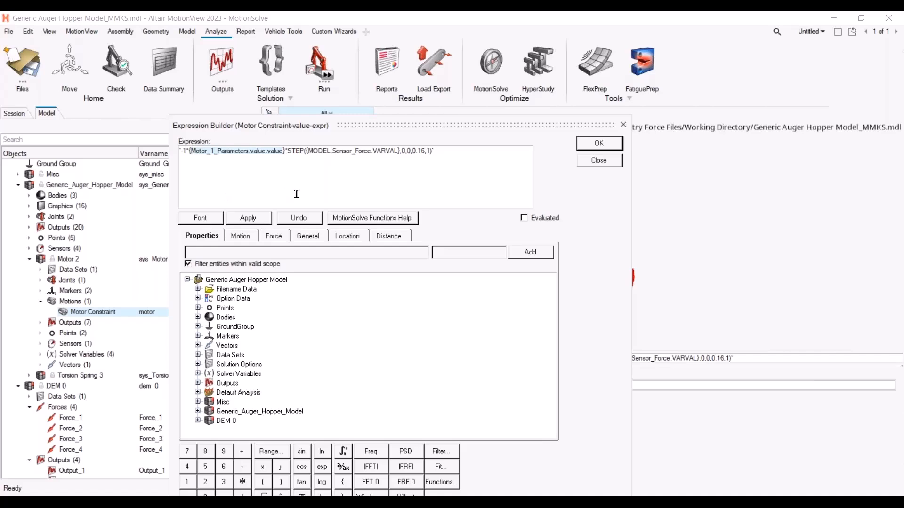
key(Delete)
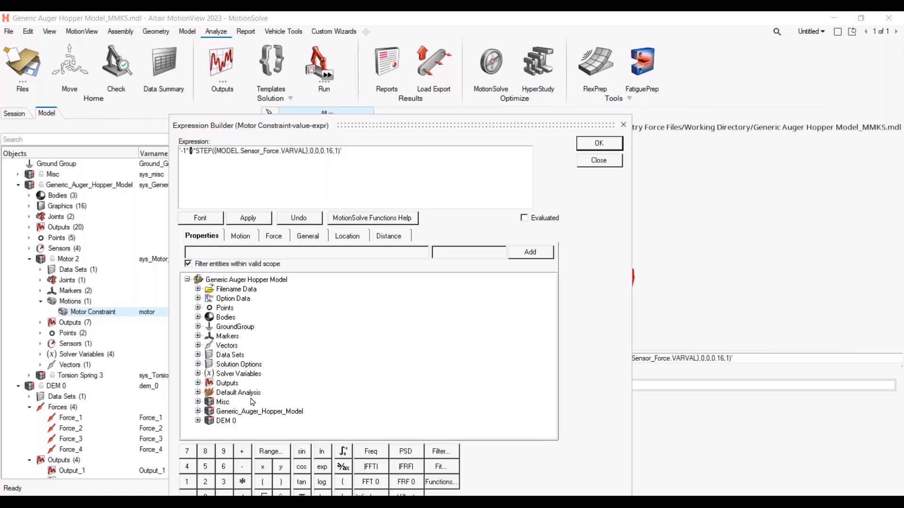
click(198, 411)
scroll(209, 404, down, 3)
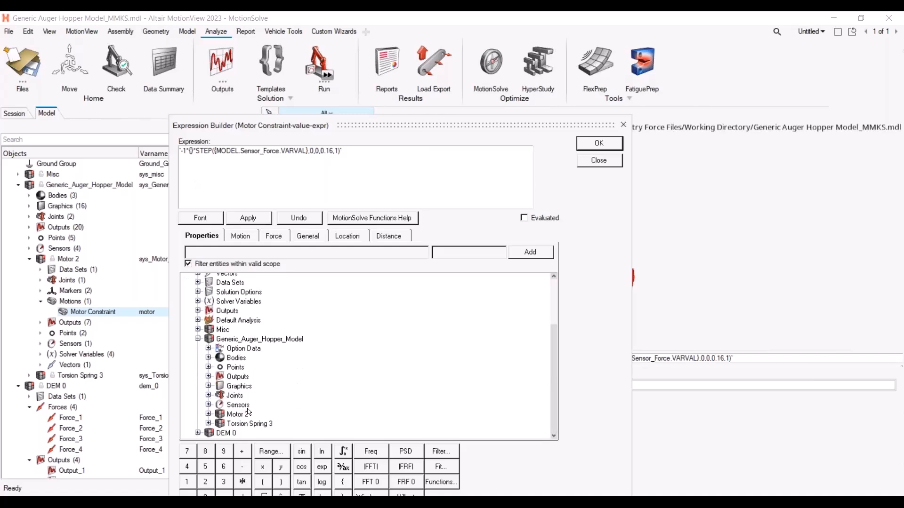
click(213, 413)
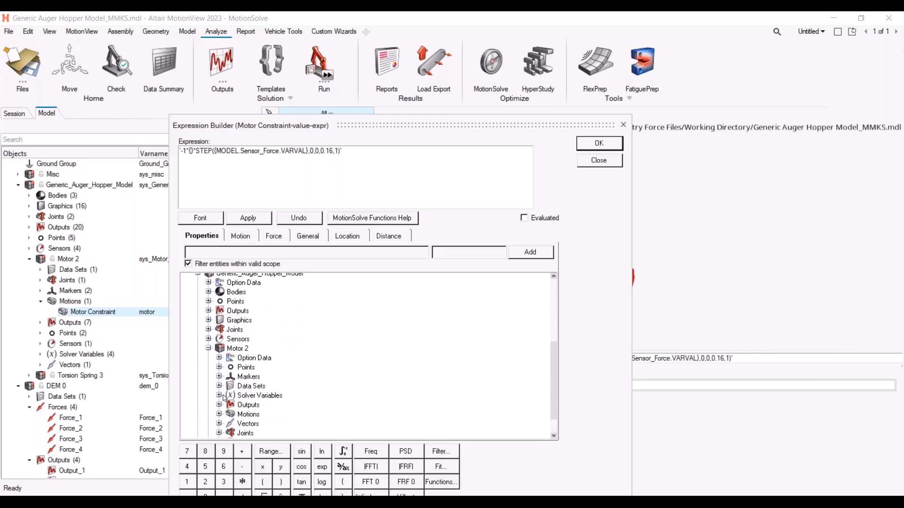
click(220, 387)
click(229, 363)
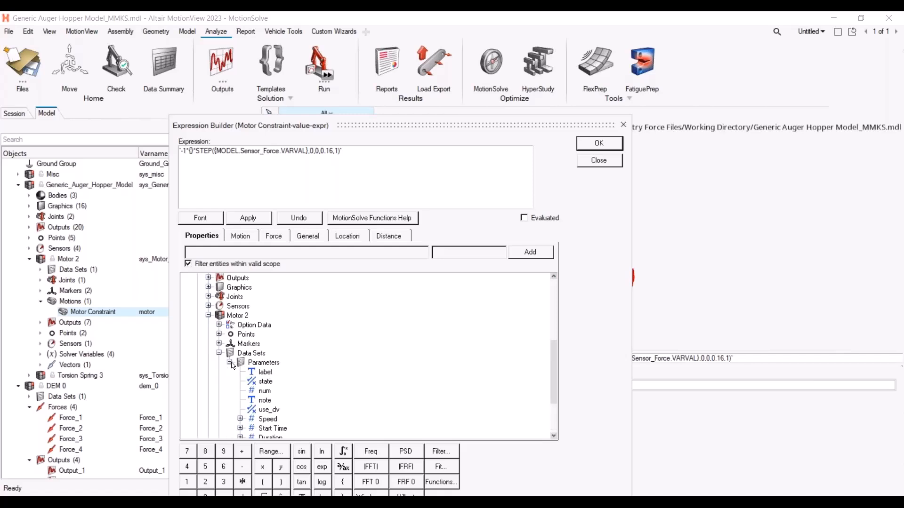
click(267, 353)
click(241, 354)
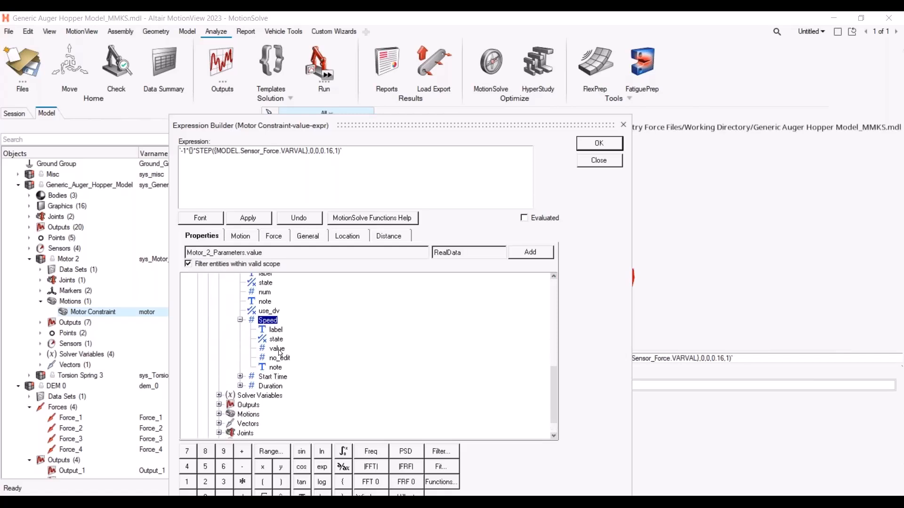
click(280, 350)
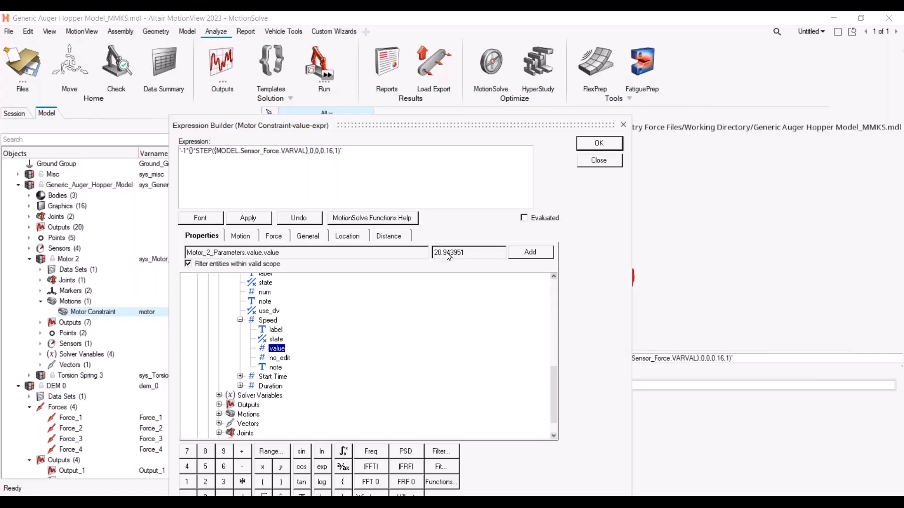
click(530, 251)
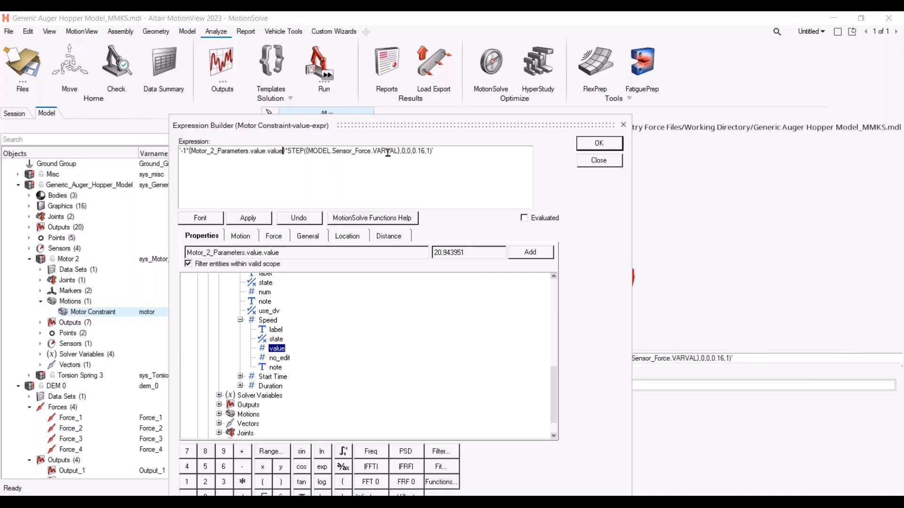
Replace the STEP function's sensor argument with the sv_sensor_force solver variable's VARVAL property
drag(399, 150, 313, 150)
key(Delete)
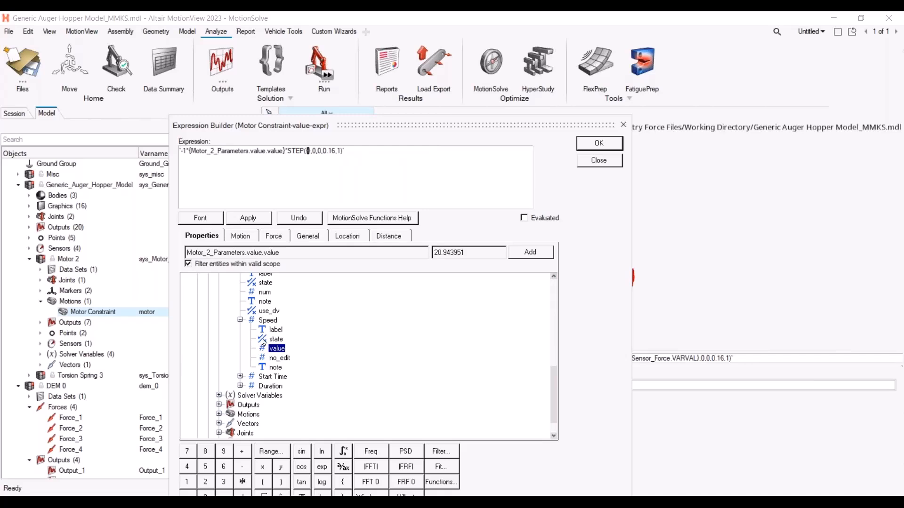
drag(553, 378, 553, 287)
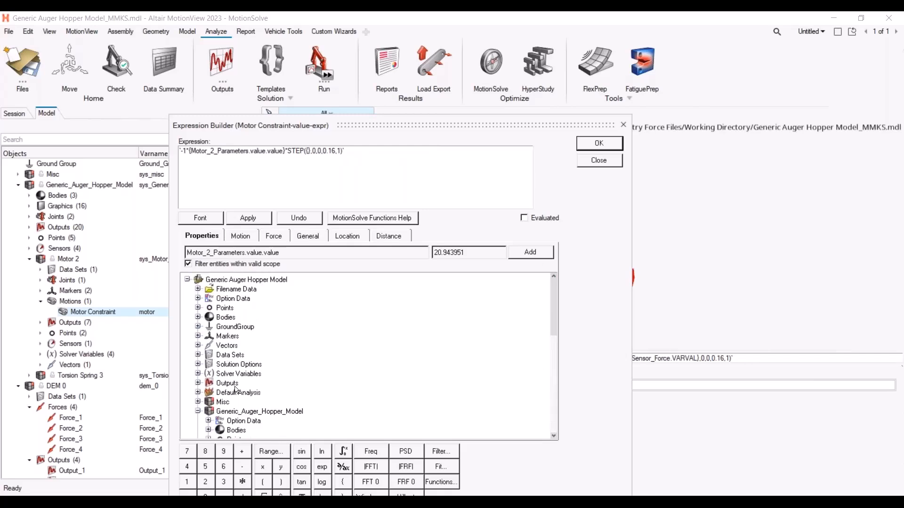
click(198, 374)
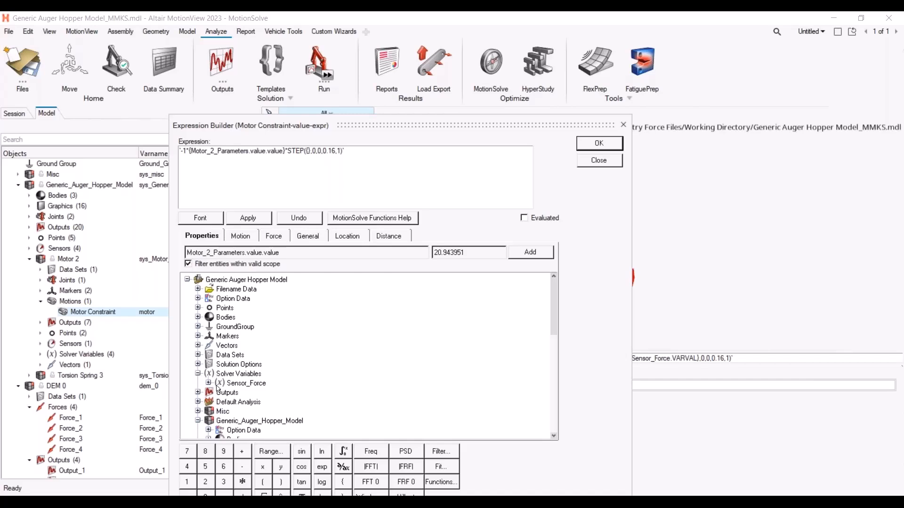
click(209, 384)
scroll(264, 400, down, 5)
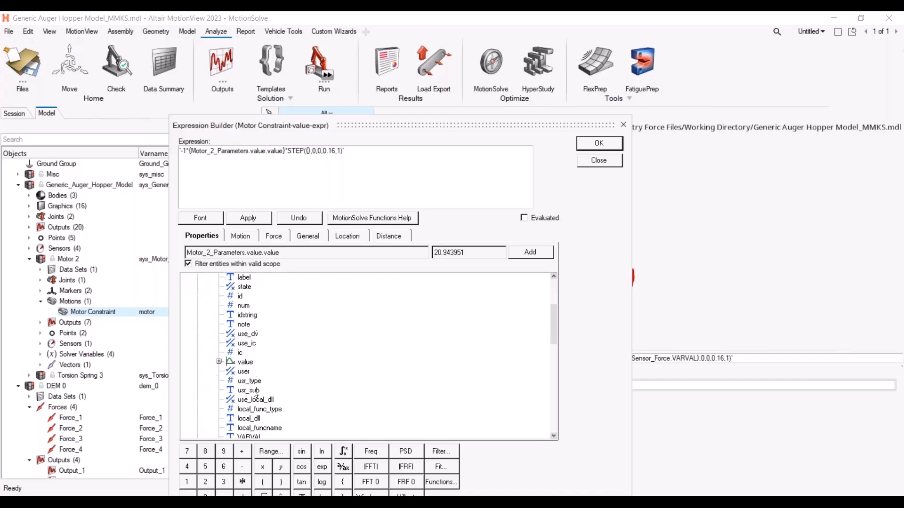
click(250, 404)
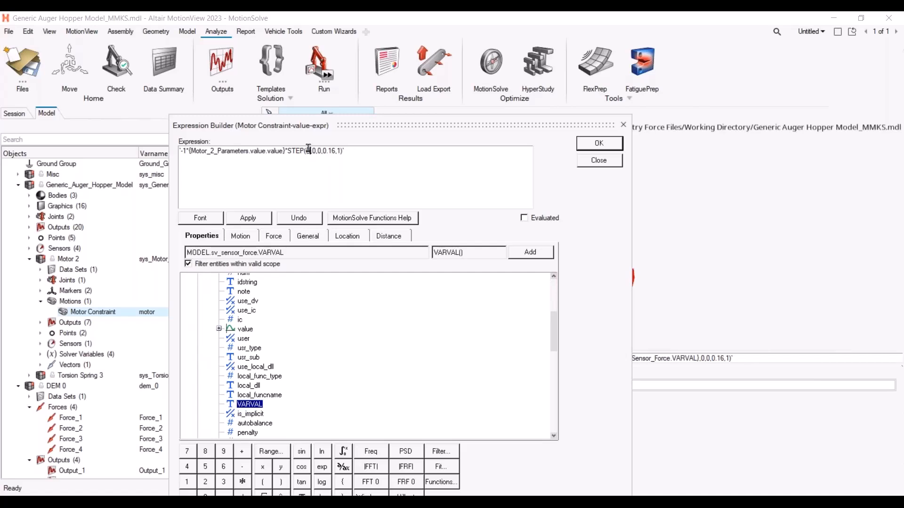
click(537, 256)
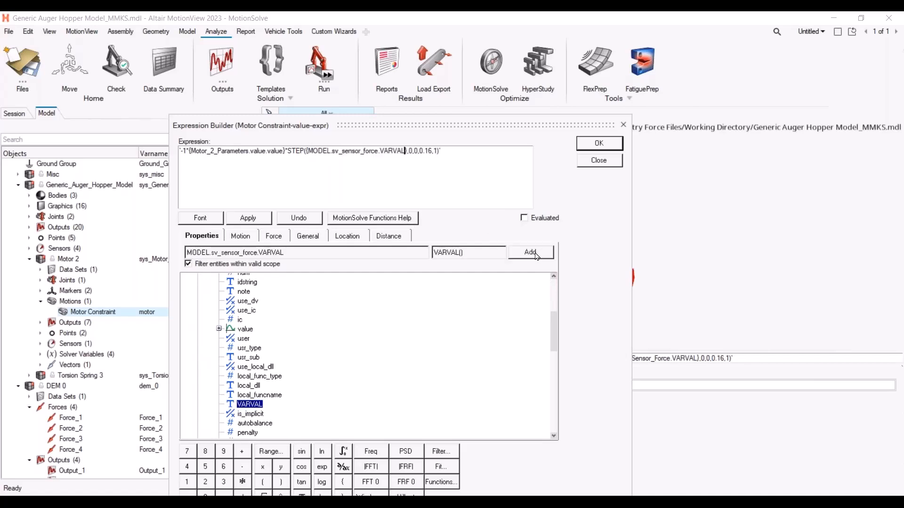
Check the evaluated form of the motor expression and confirm it
click(524, 218)
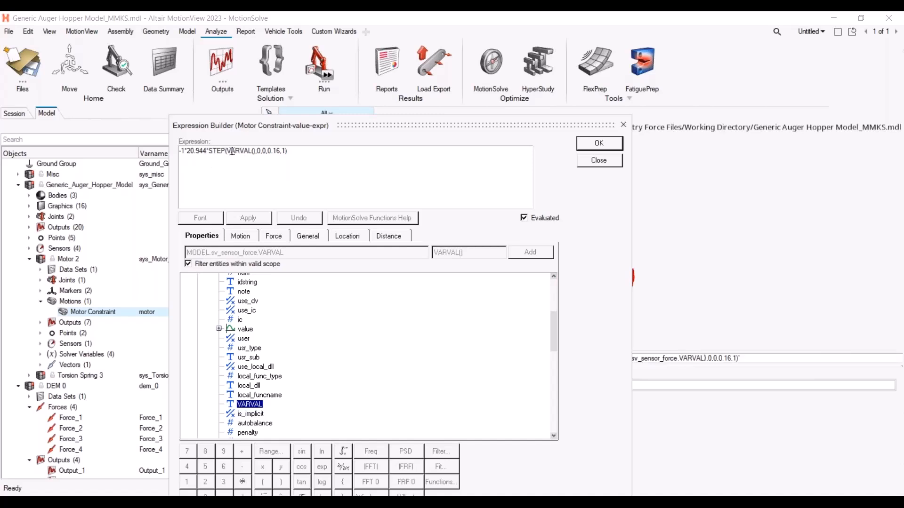
drag(254, 151, 228, 151)
click(283, 151)
drag(280, 151, 269, 150)
click(282, 151)
click(606, 145)
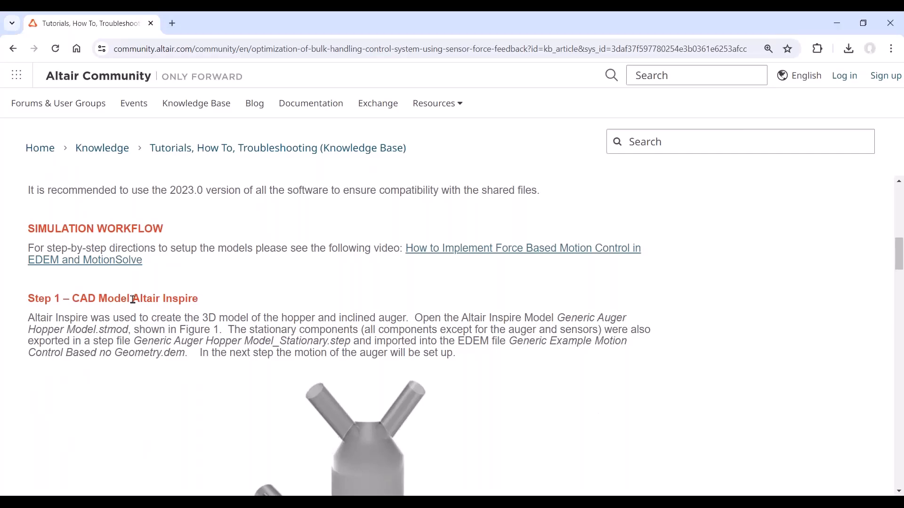
Open the linked 'How to Implement Force Based Motion Control in EDEM and MotionSolve' video from the community article
scroll(133, 299, up, 5)
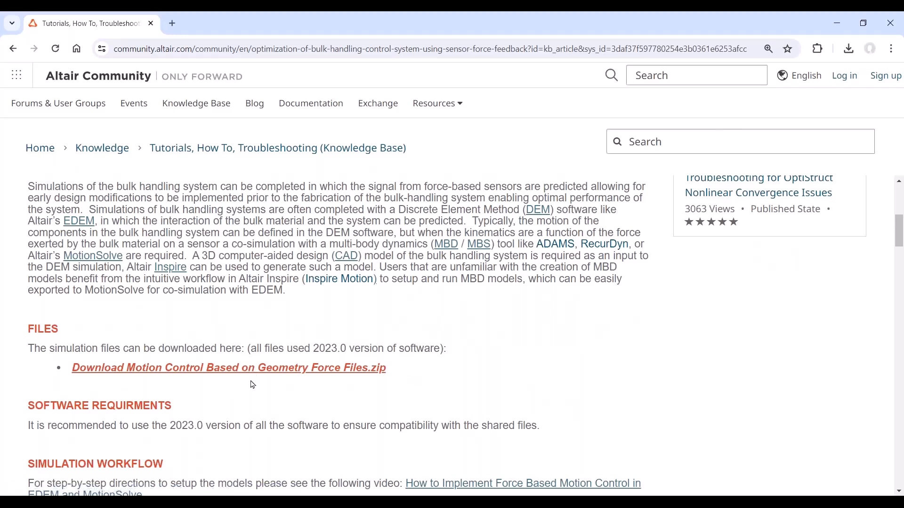
scroll(254, 384, down, 5)
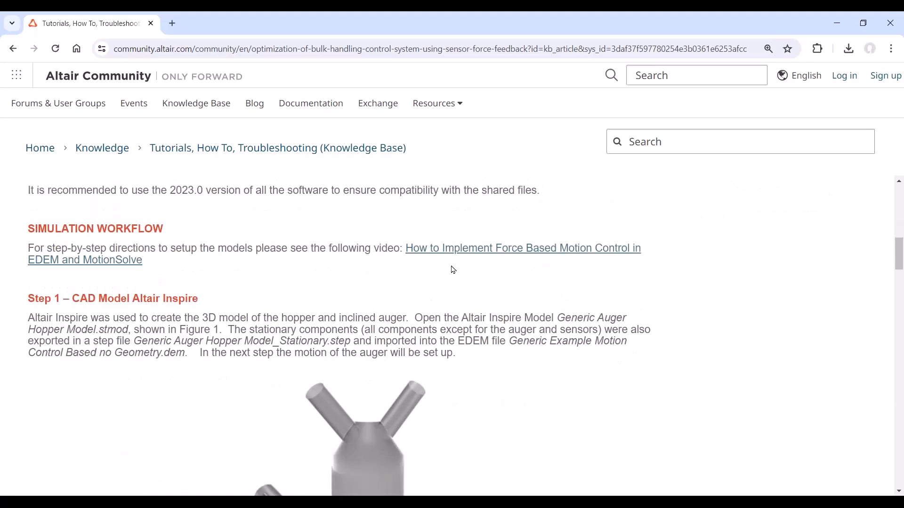
click(457, 255)
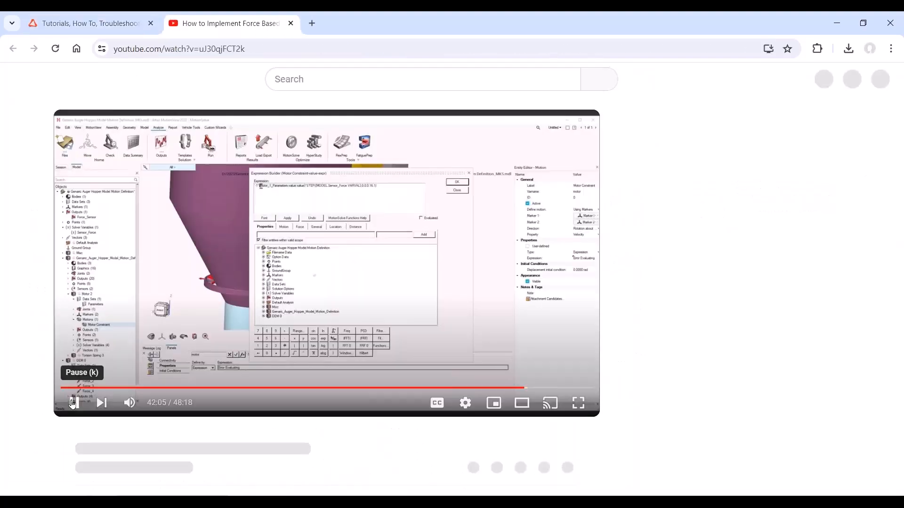
click(73, 404)
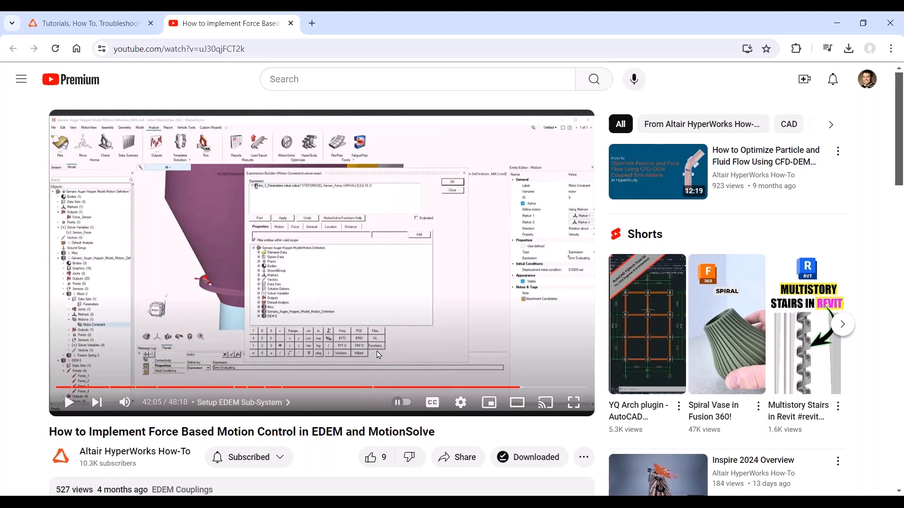
scroll(379, 355, down, 6)
scroll(382, 353, up, 6)
click(276, 502)
scroll(600, 324, down, 2)
middle_drag(594, 273, 545, 293)
middle_drag(619, 359, 566, 335)
scroll(527, 334, up, 8)
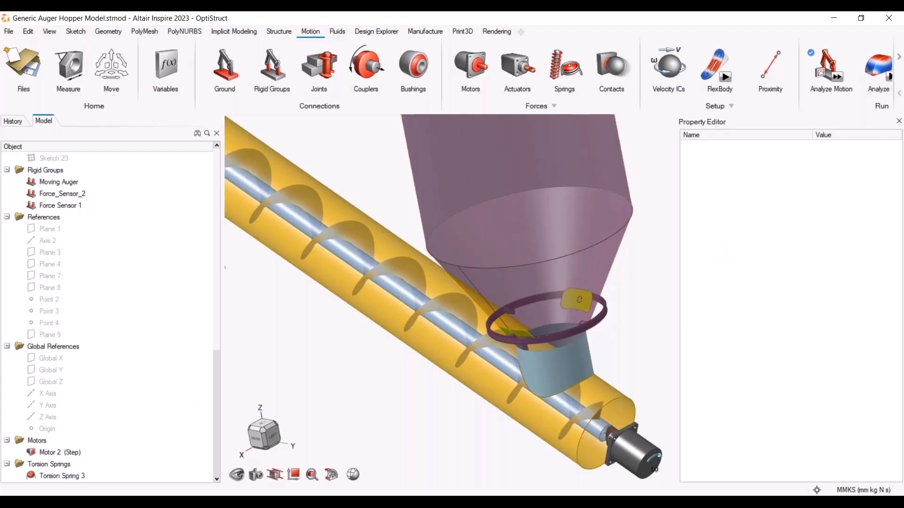
Switch back to MotionView and review the DEM 0 system's body attachments and force expressions
key(alt+Tab)
click(52, 387)
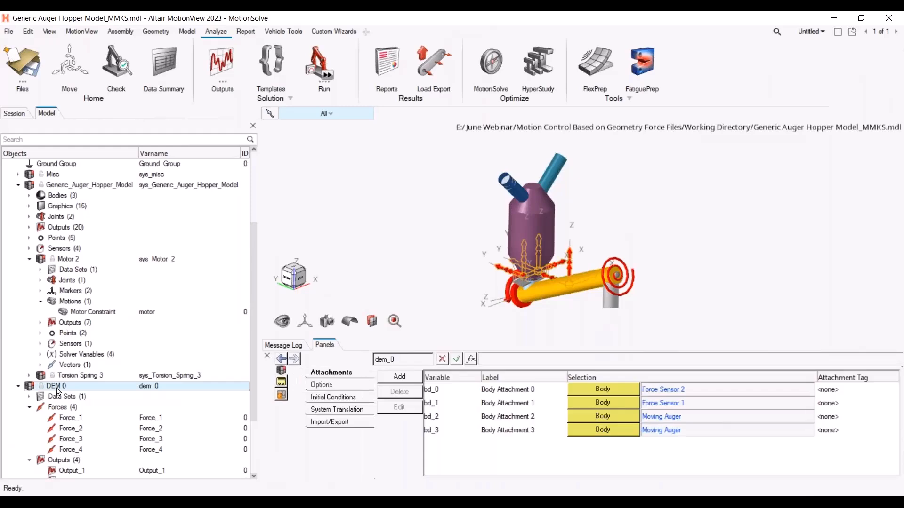
click(120, 31)
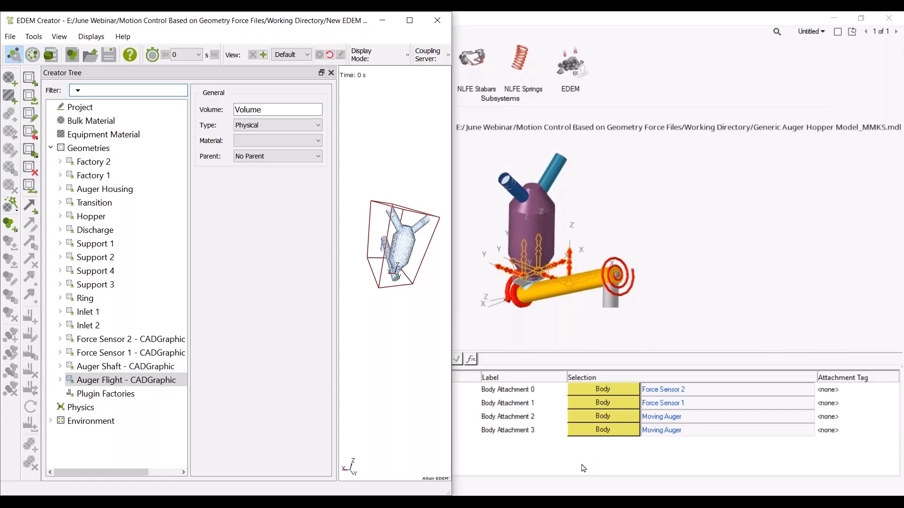
click(578, 481)
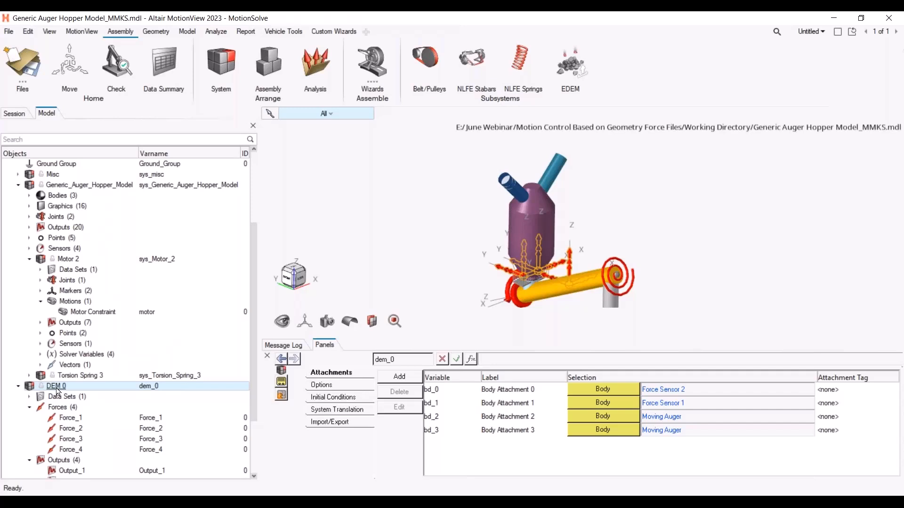
click(71, 428)
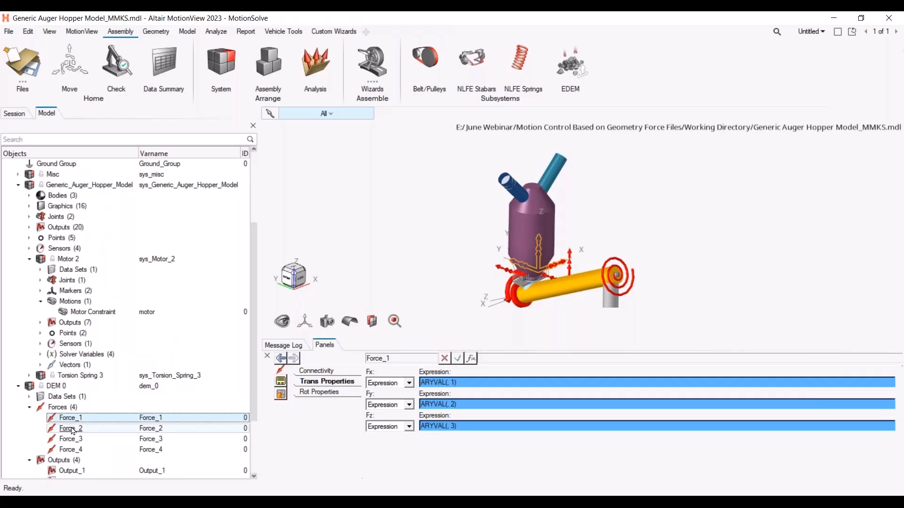
click(73, 439)
click(80, 418)
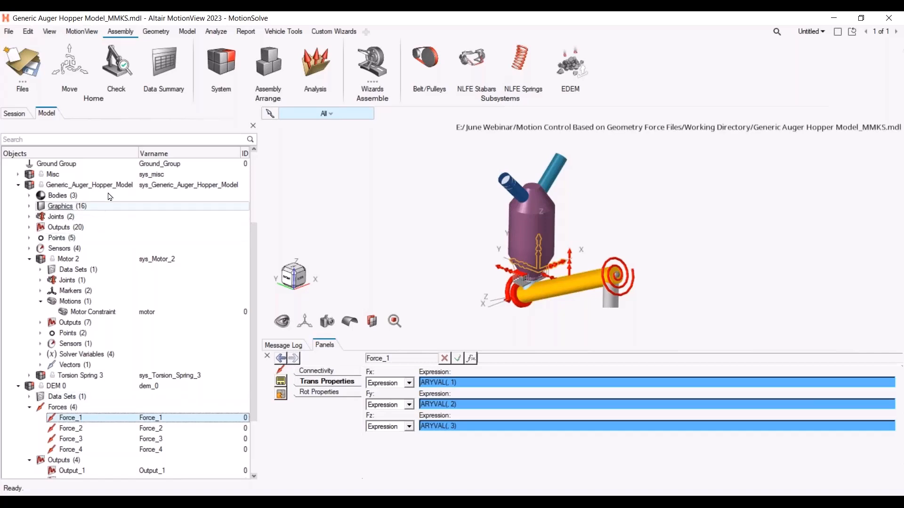
Review the Sensor_Force solver variable's expression and the DEM 0 data set in the model browser
scroll(82, 267, up, 4)
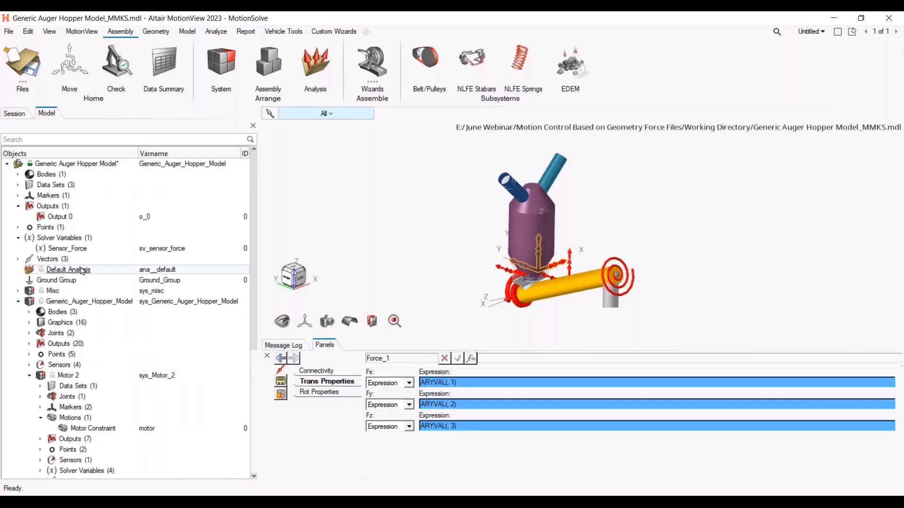
click(77, 250)
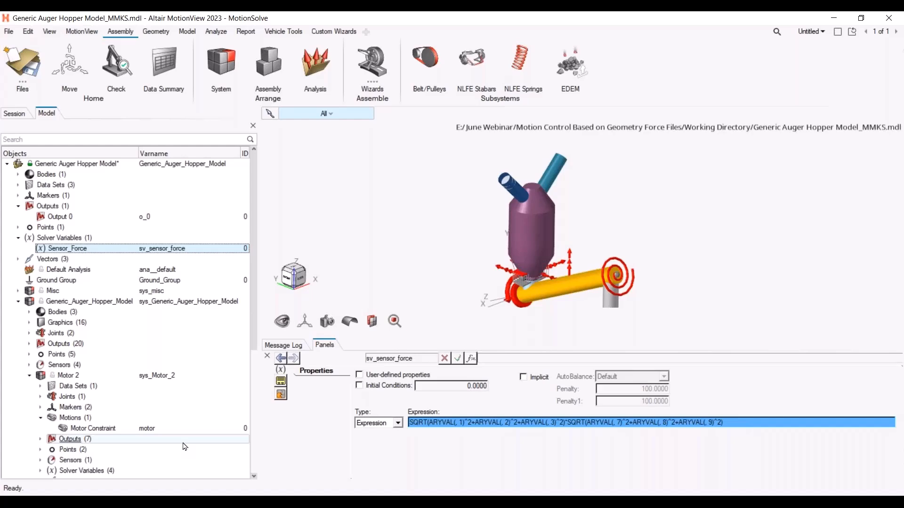
scroll(184, 446, down, 5)
scroll(185, 446, down, 1)
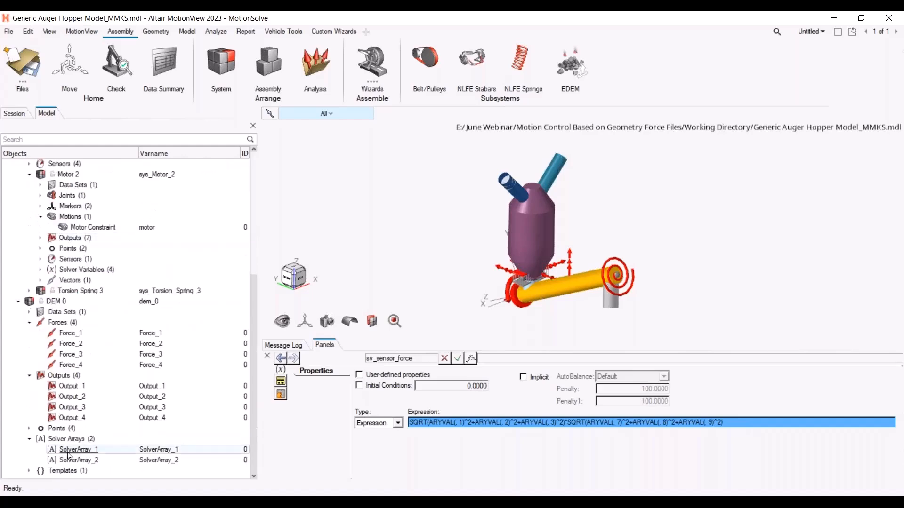
scroll(79, 447, up, 5)
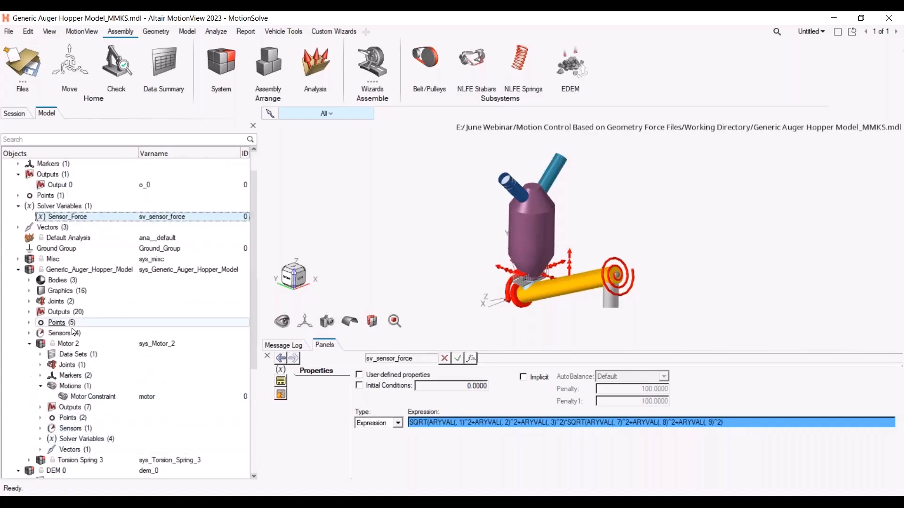
scroll(55, 289, down, 5)
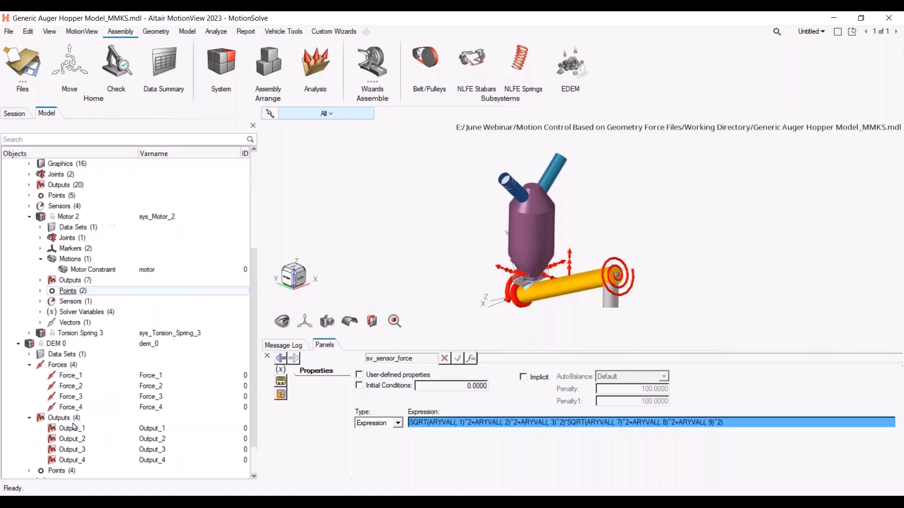
click(52, 312)
click(29, 312)
click(73, 322)
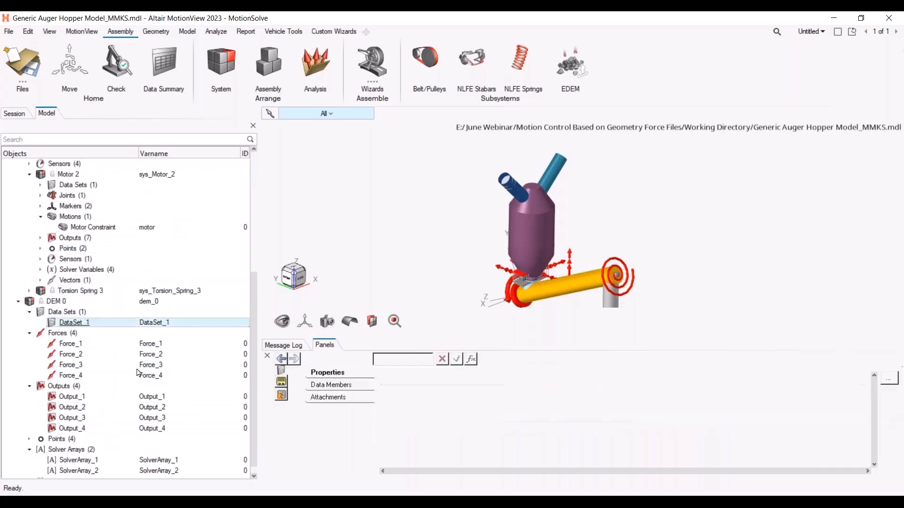
click(832, 431)
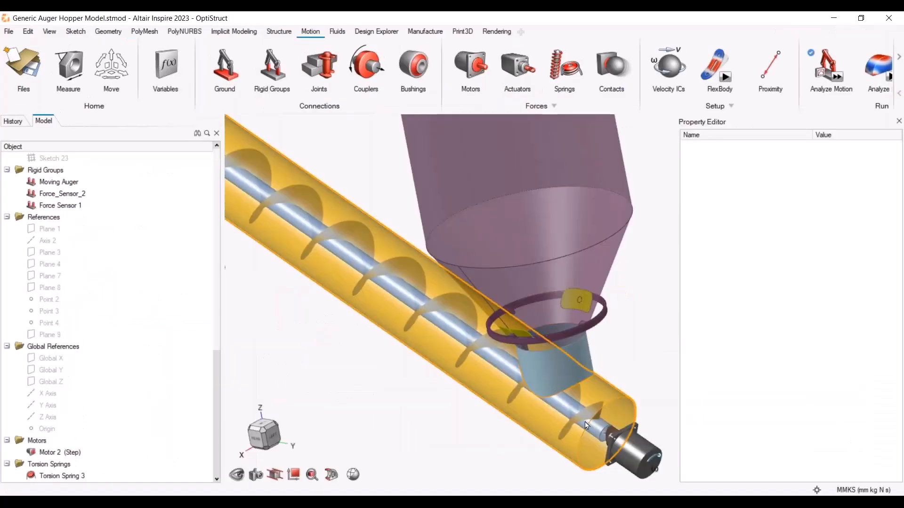
scroll(585, 421, down, 5)
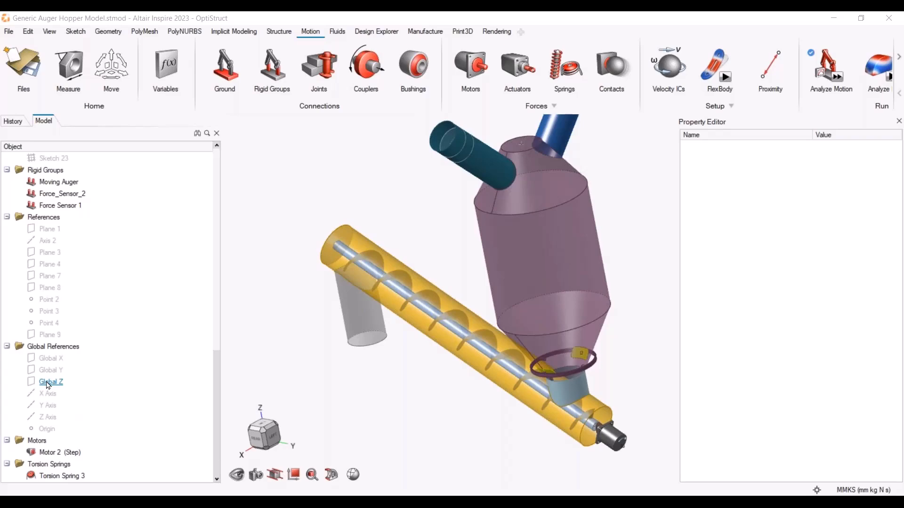
scroll(50, 378, up, 10)
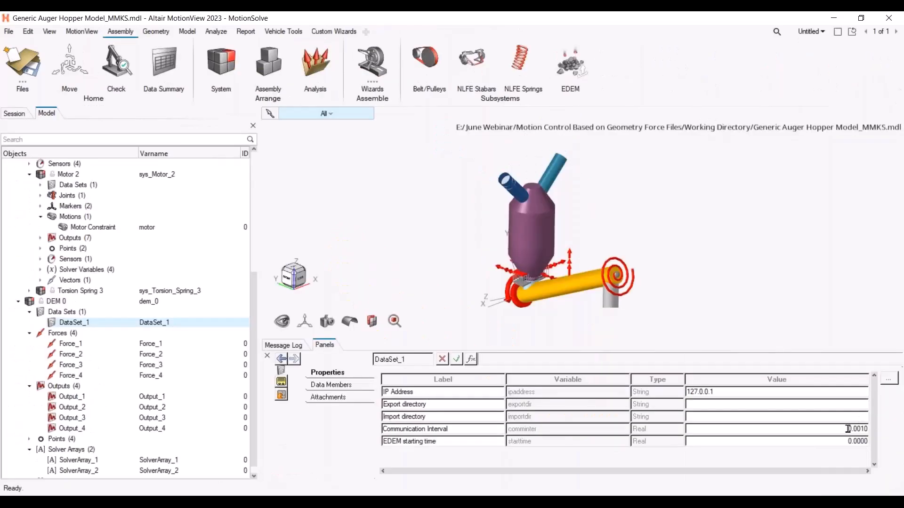
Switch to MotionView and open the EDEM co-simulation panel to review its communication interval setting
click(847, 429)
click(466, 428)
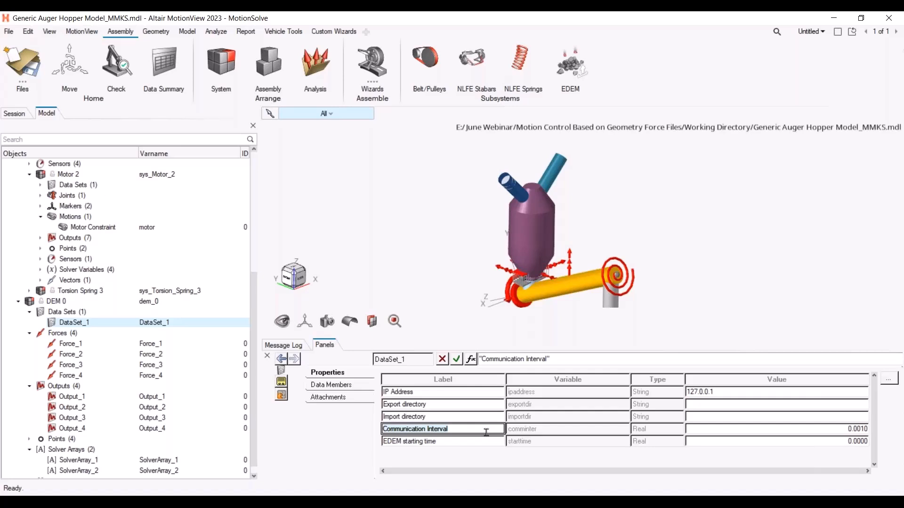
click(566, 70)
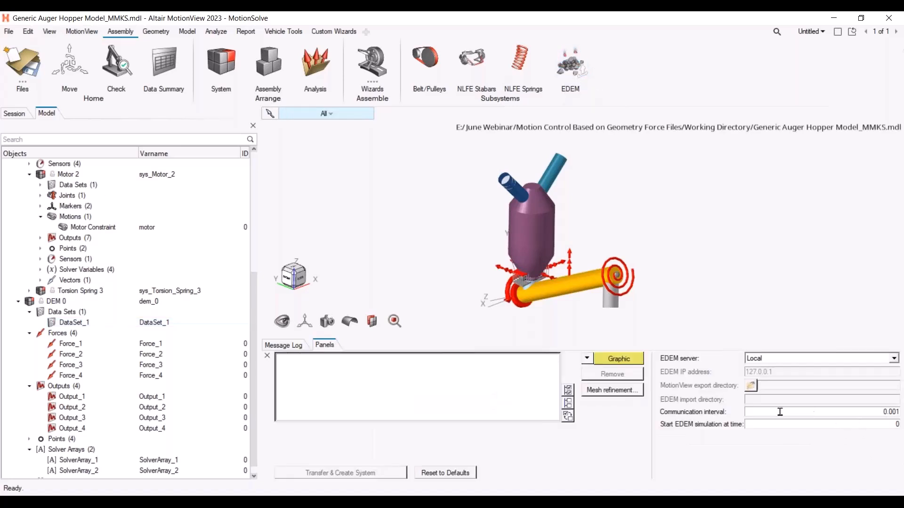
click(897, 413)
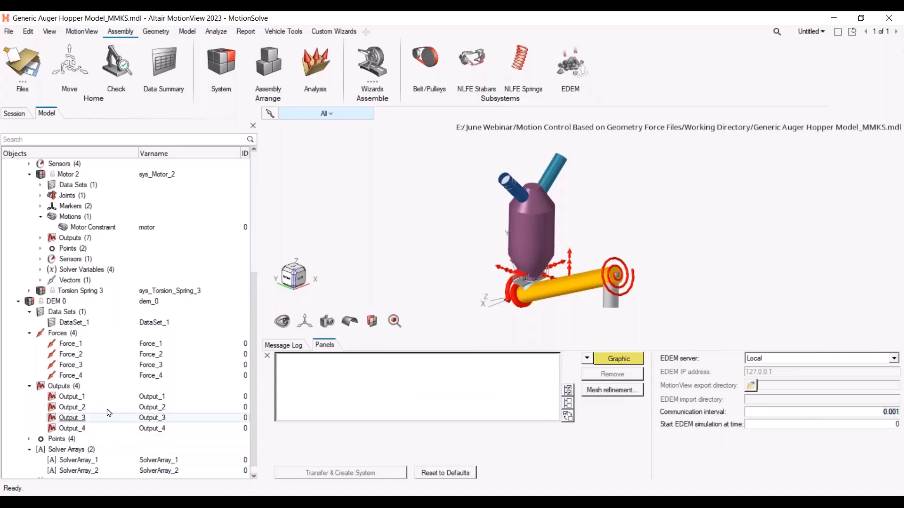
Review the DEM 0 system's attachments and the communication interval value in its DataSet_1 properties
scroll(108, 412, down, 1)
click(90, 290)
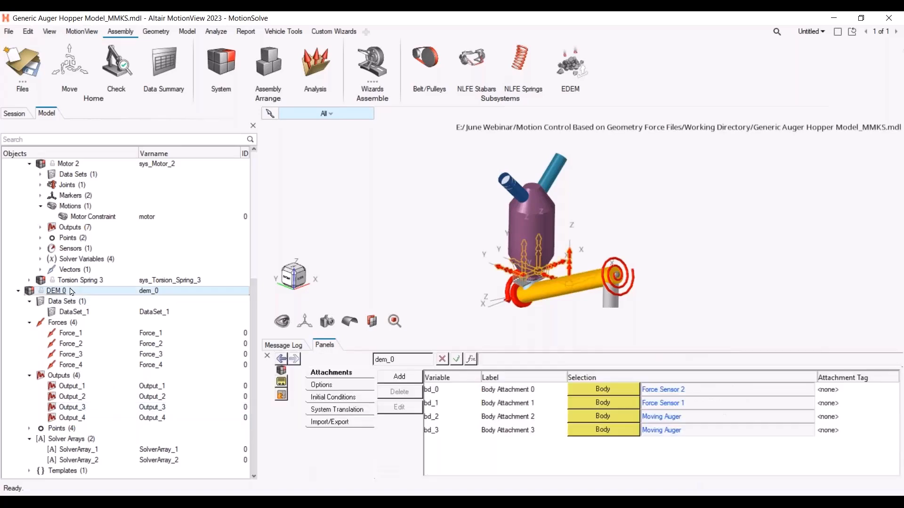
click(92, 313)
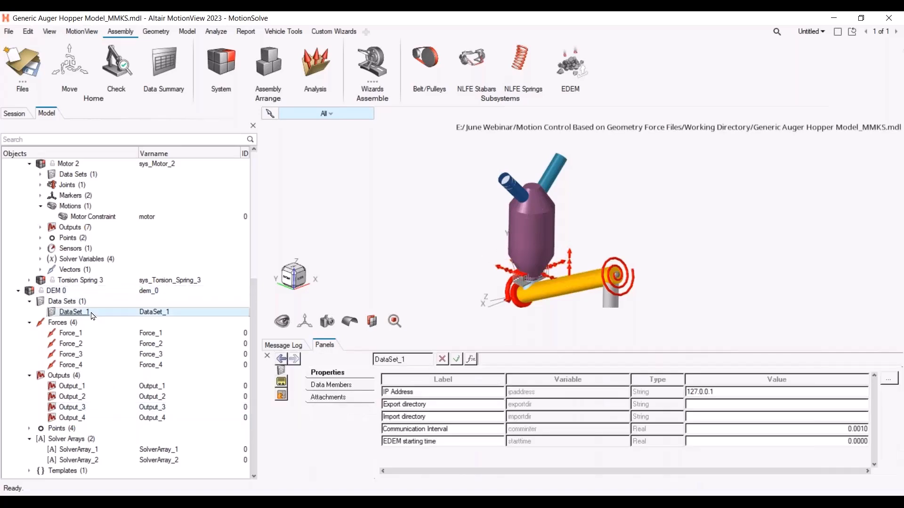
click(57, 292)
click(75, 313)
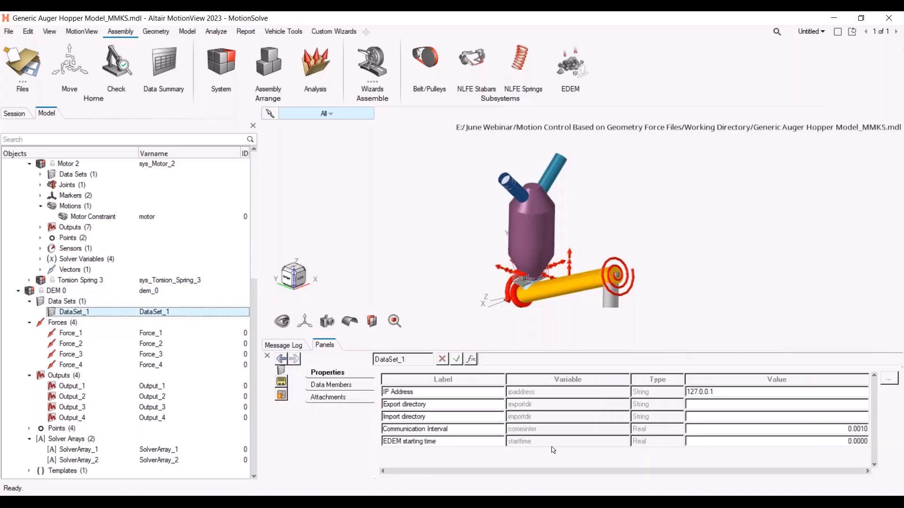
click(795, 432)
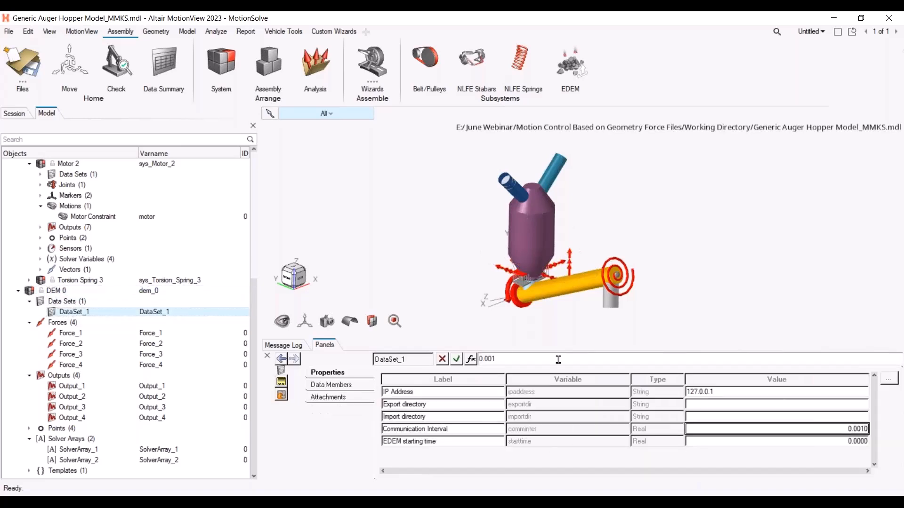
click(511, 359)
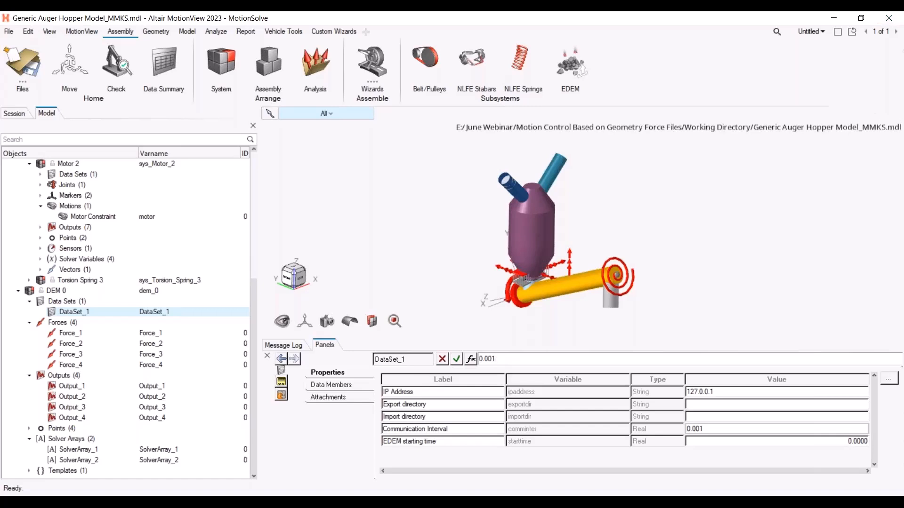
key(alt+Tab)
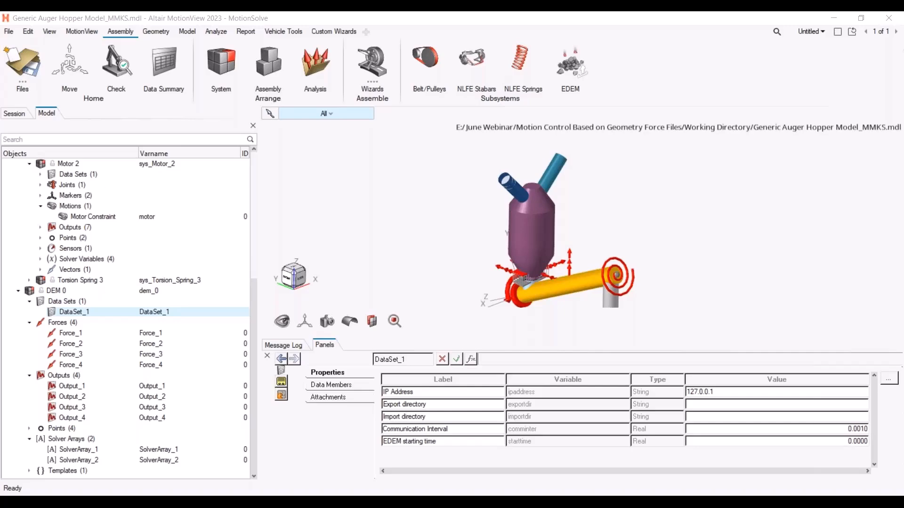
Switch to the browser and read the community article's files, software requirements and workflow sections
key(alt+Tab)
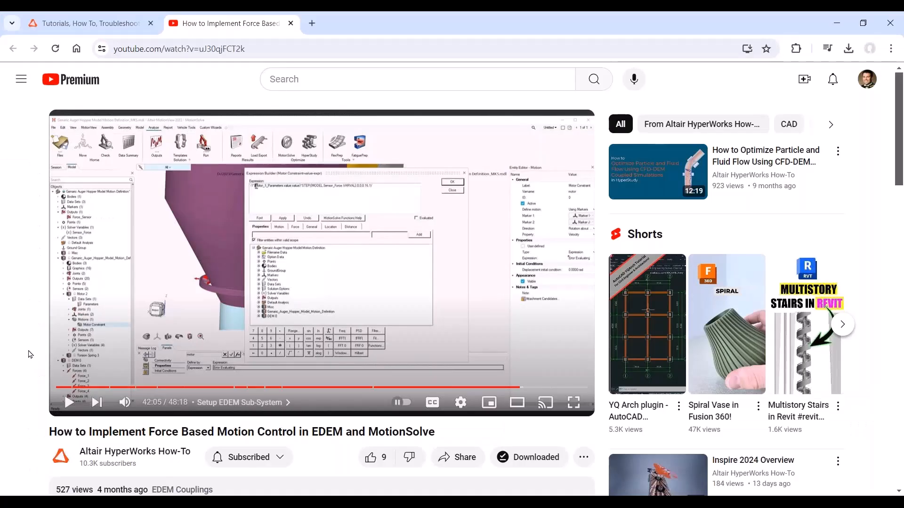
click(126, 31)
scroll(348, 235, up, 10)
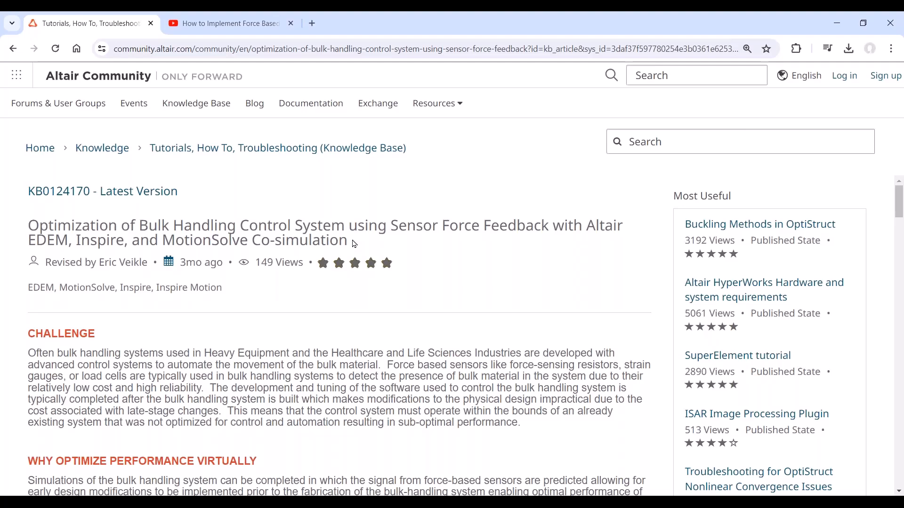
scroll(355, 244, down, 4)
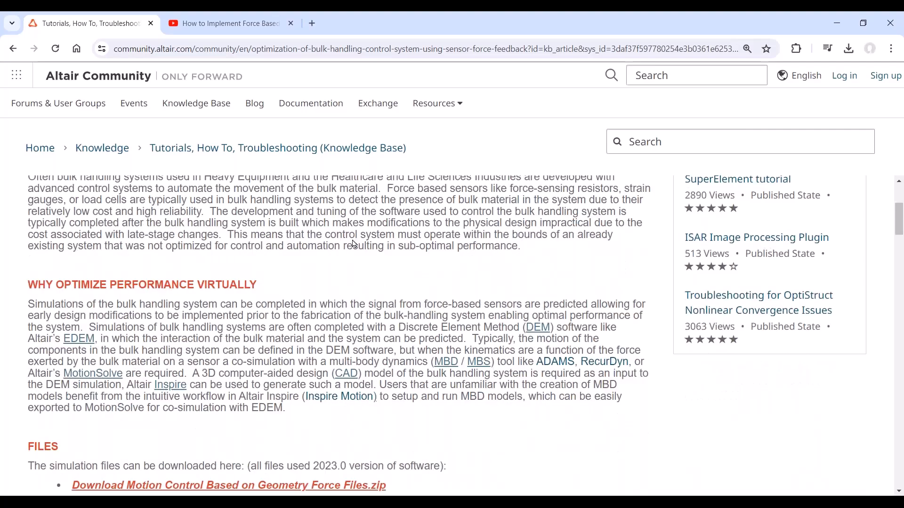
scroll(357, 429, down, 1)
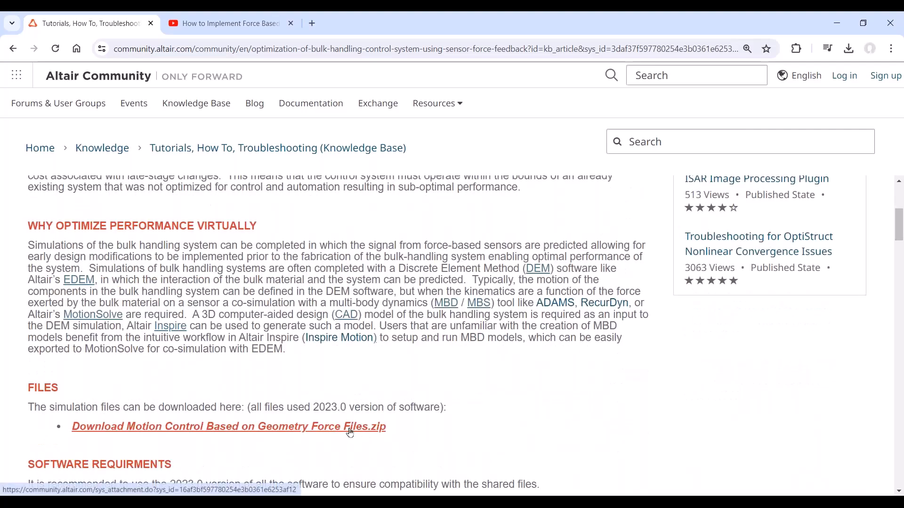
scroll(419, 407, down, 4)
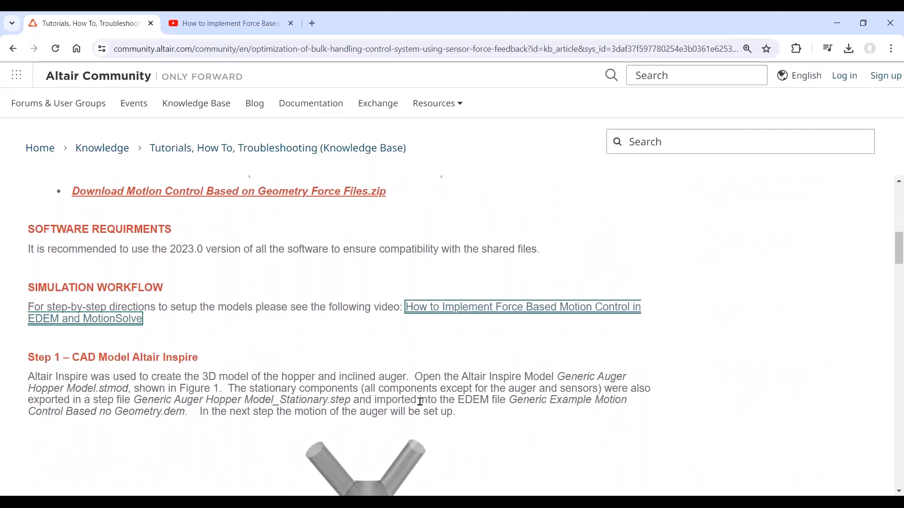
scroll(358, 221, up, 1)
double_click(329, 231)
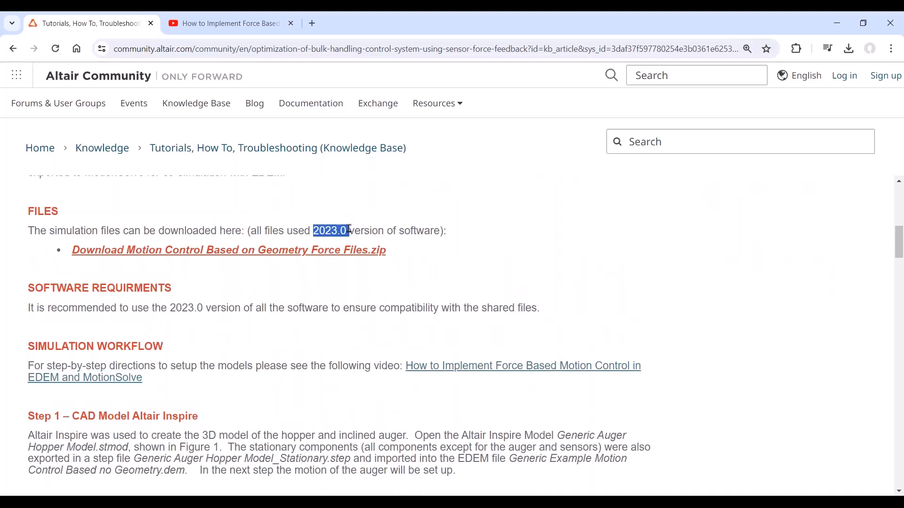
scroll(692, 261, down, 6)
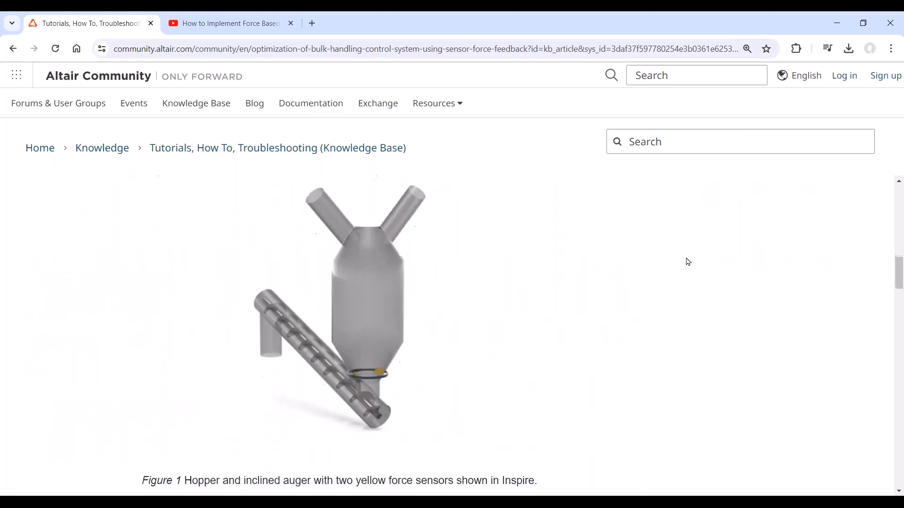
scroll(678, 265, up, 9)
scroll(551, 452, down, 1)
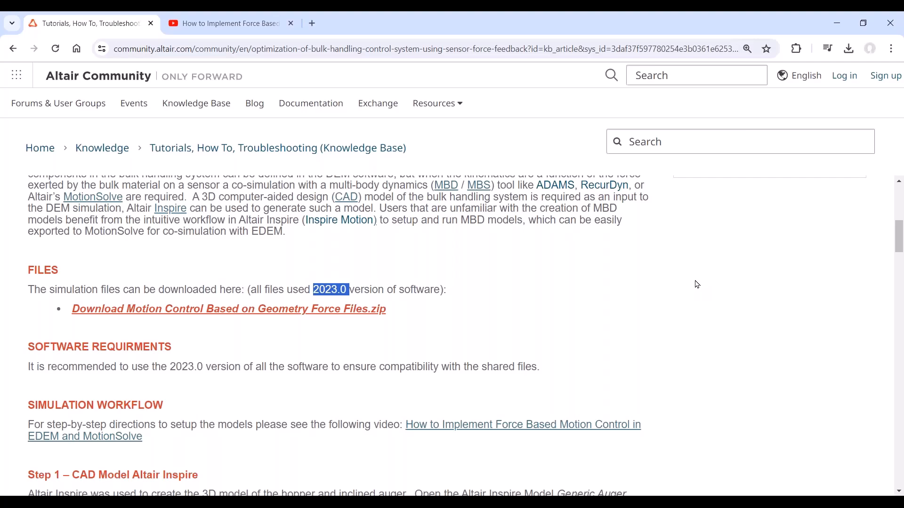
scroll(697, 293, up, 1)
scroll(696, 293, up, 7)
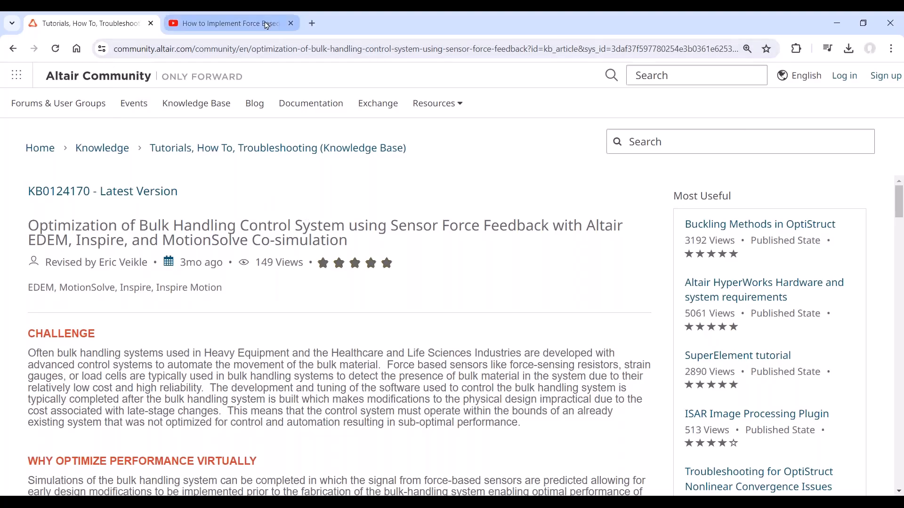
click(264, 24)
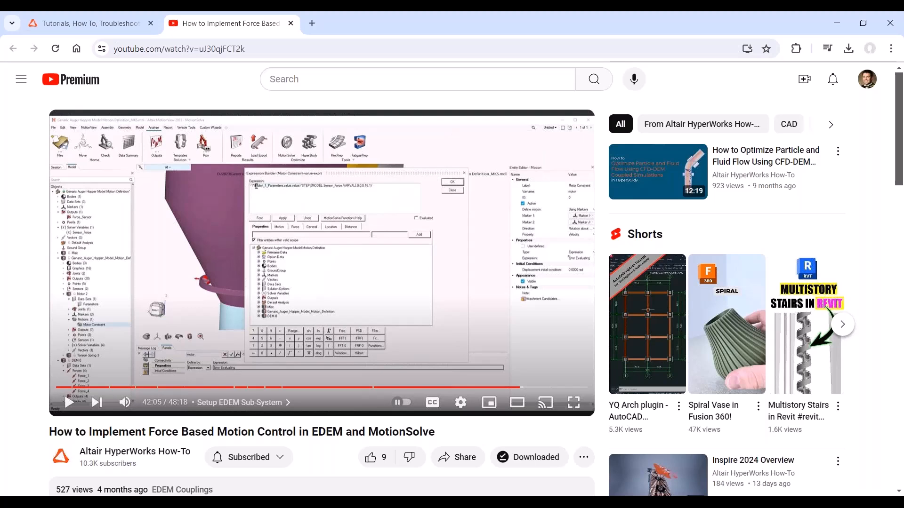
click(107, 26)
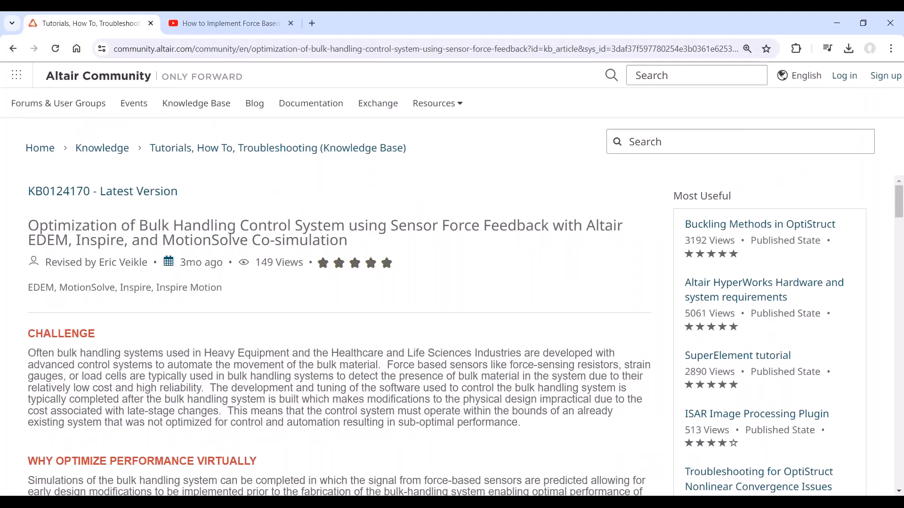